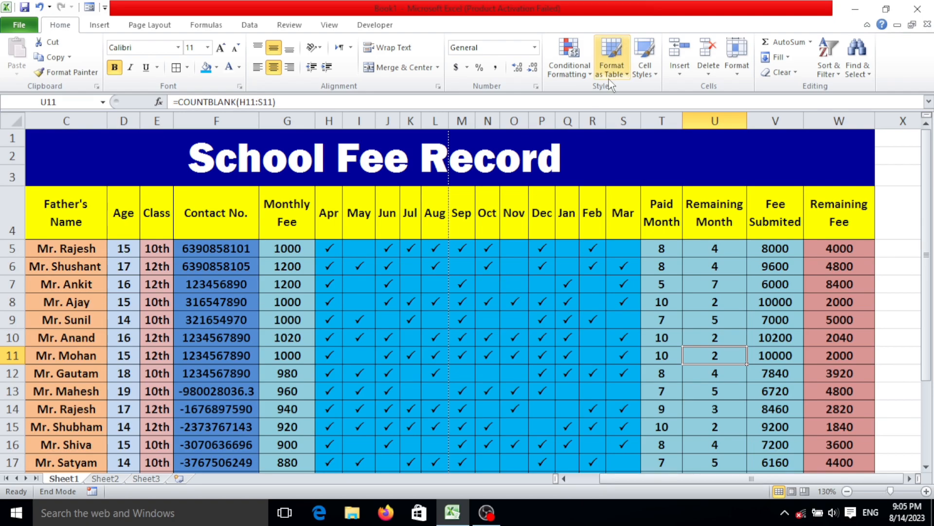
Examine the School Fee Record's column headings from Roll No. through the Apr to Mar month columns
key("End")
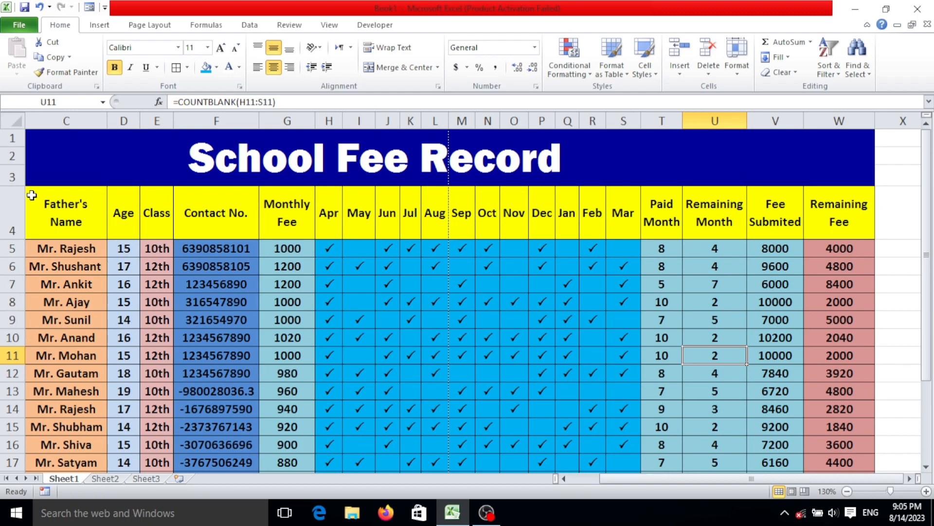
left_click_drag(656, 485, 625, 484)
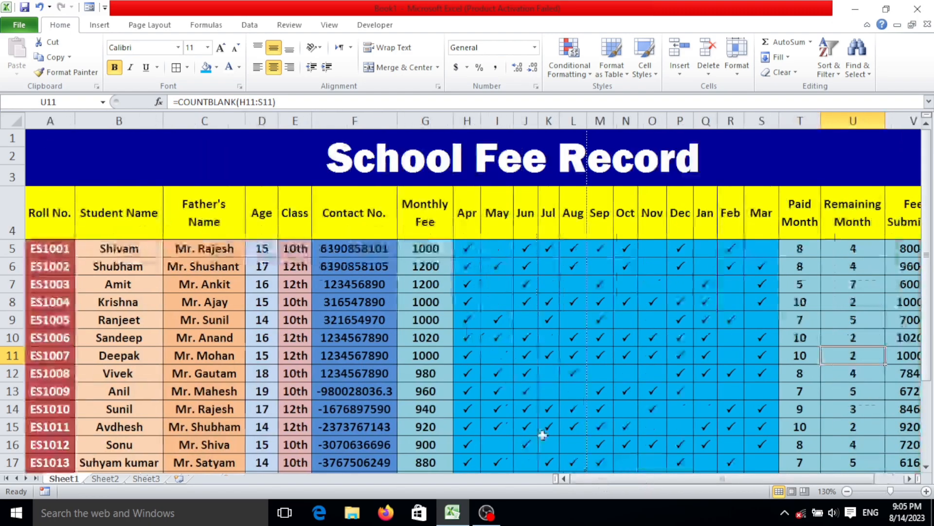
left_click(35, 207)
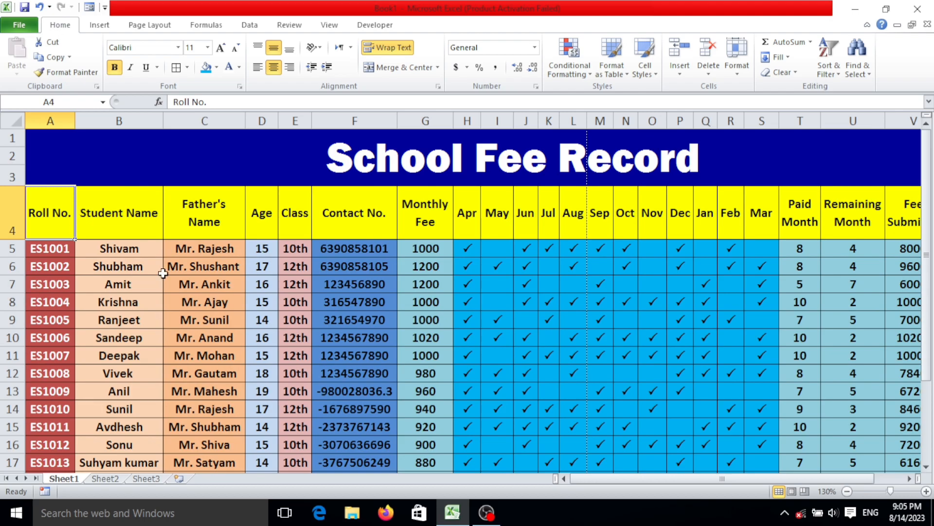
left_click(118, 215)
left_click(217, 209)
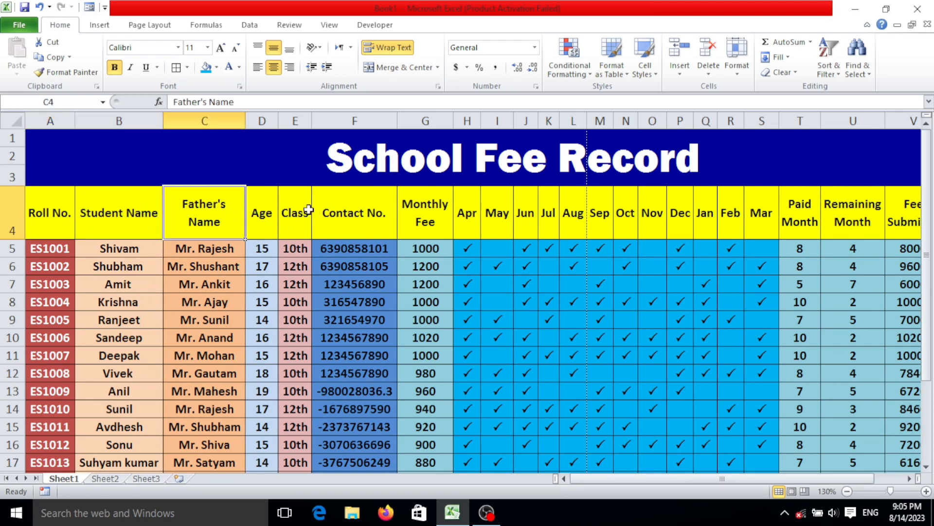
left_click(385, 203)
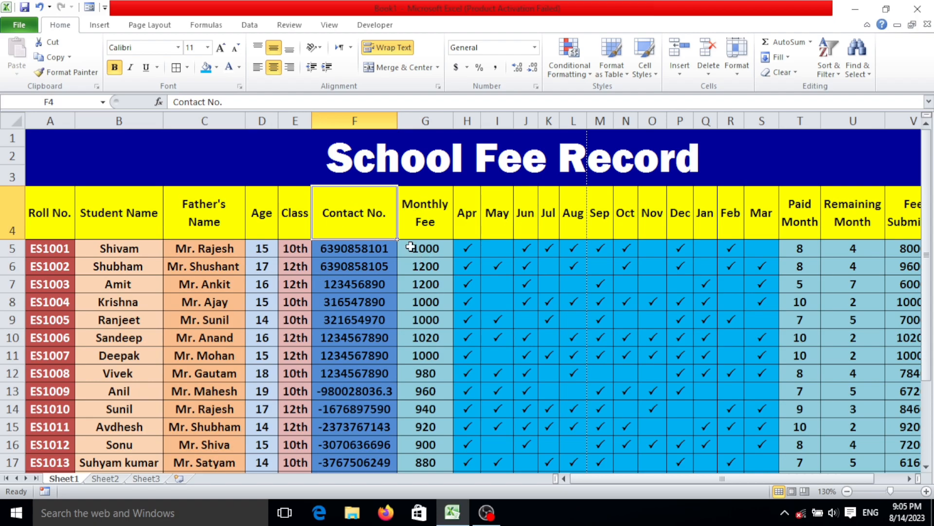
left_click(444, 195)
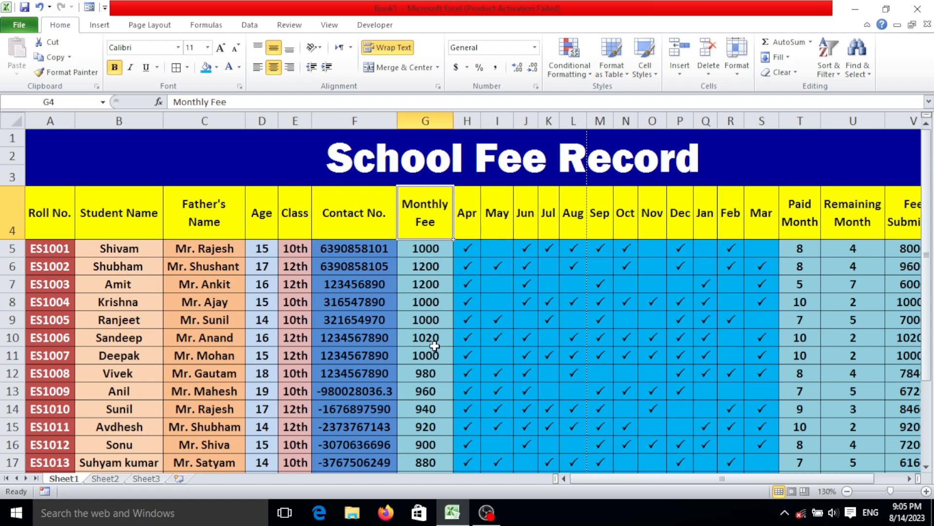
left_click(440, 250)
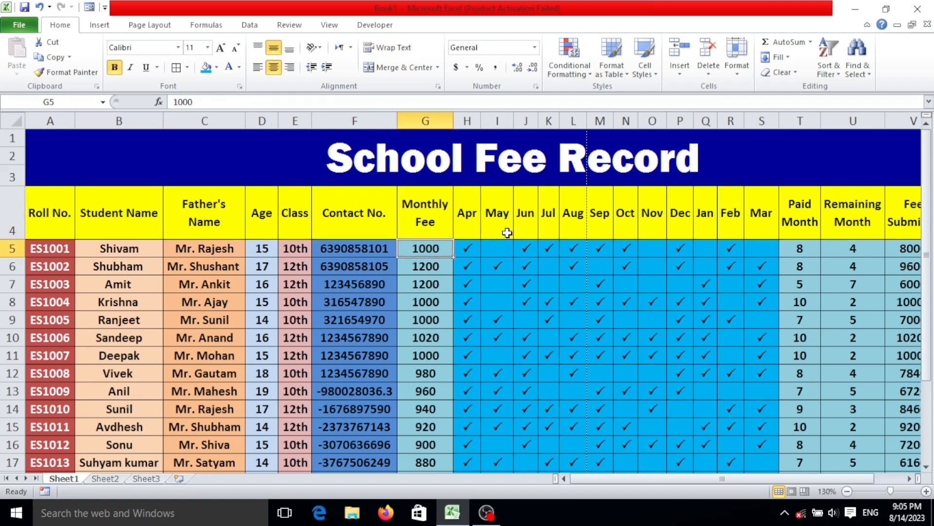
left_click(464, 215)
left_click(753, 205)
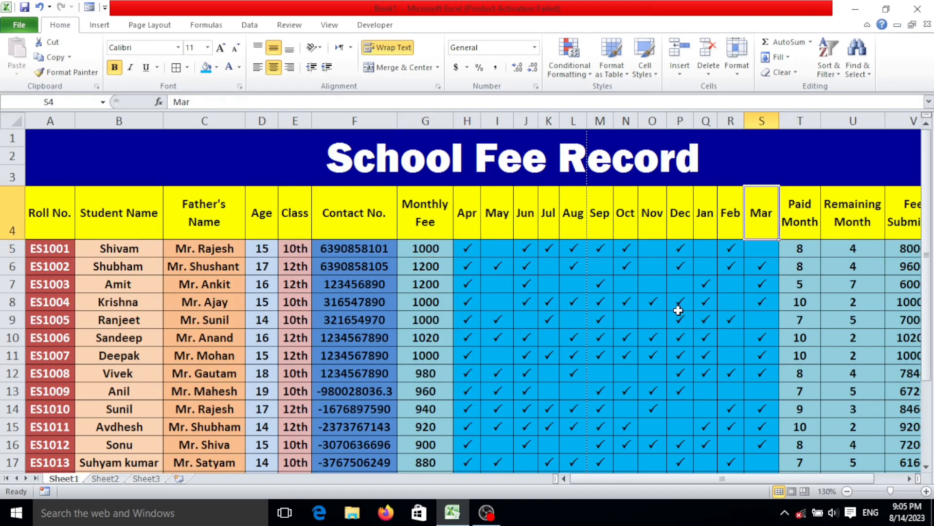
Examine the Paid Month, Remaining Month, Fee Submited and Remaining Fee columns and the formulas in their first data rows
left_click_drag(647, 480, 676, 480)
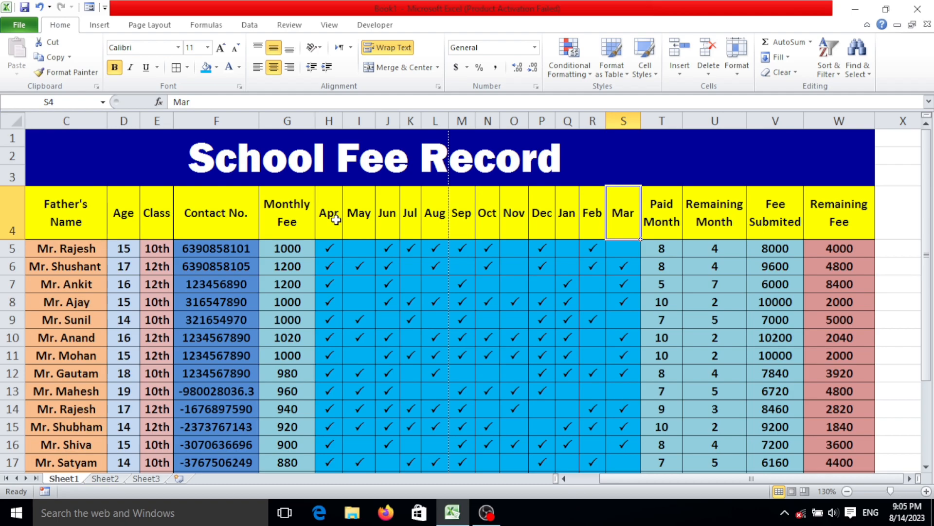
left_click(687, 213)
left_click(662, 206)
left_click(671, 251)
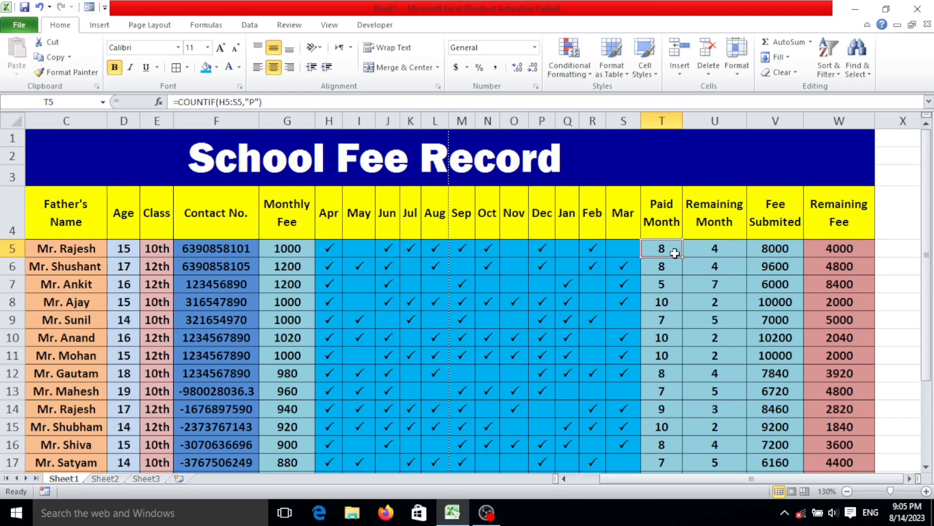
left_click(732, 267)
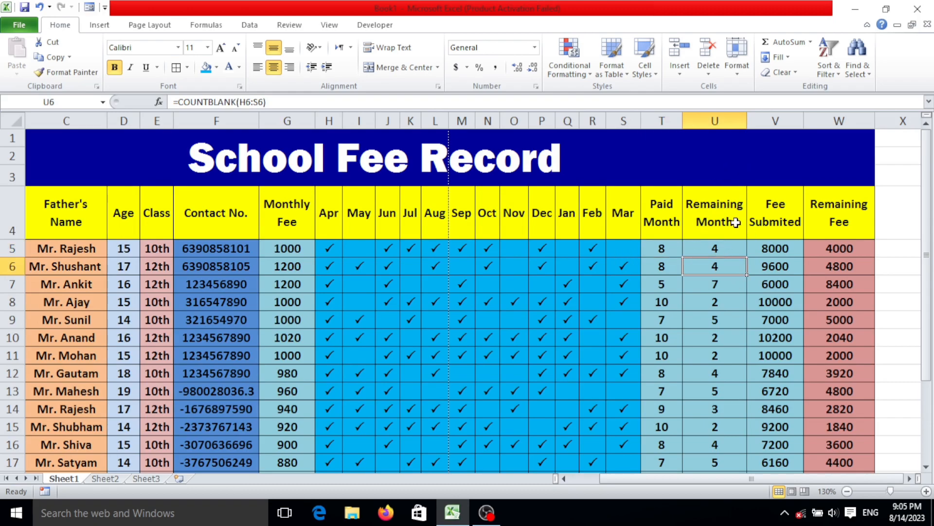
left_click(728, 249)
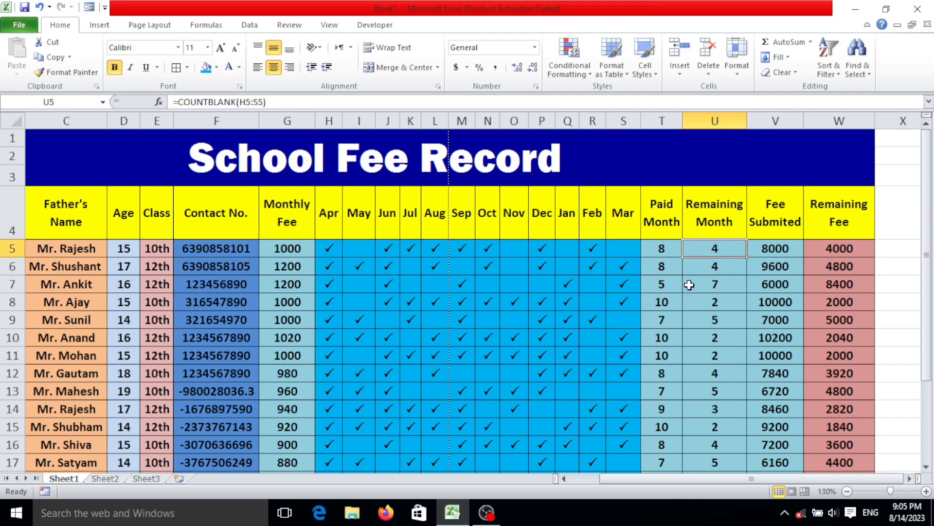
left_click(773, 228)
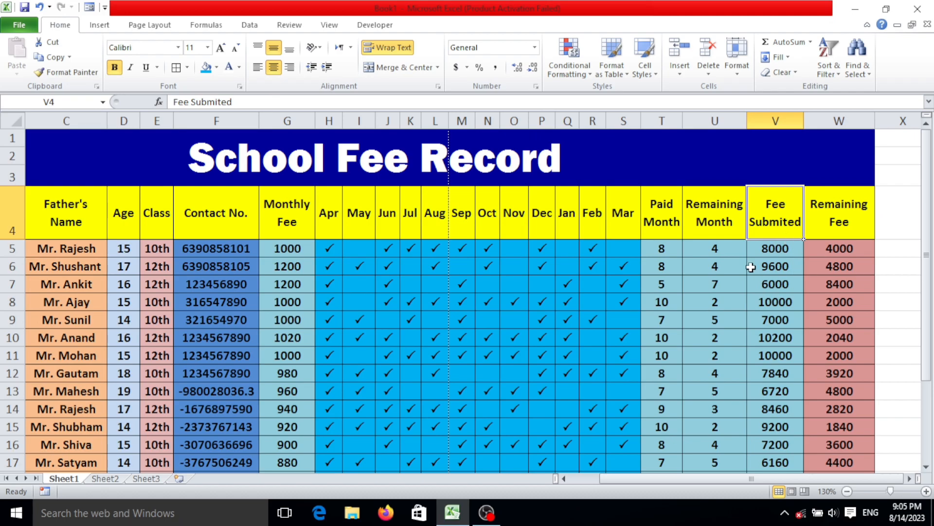
left_click(761, 249)
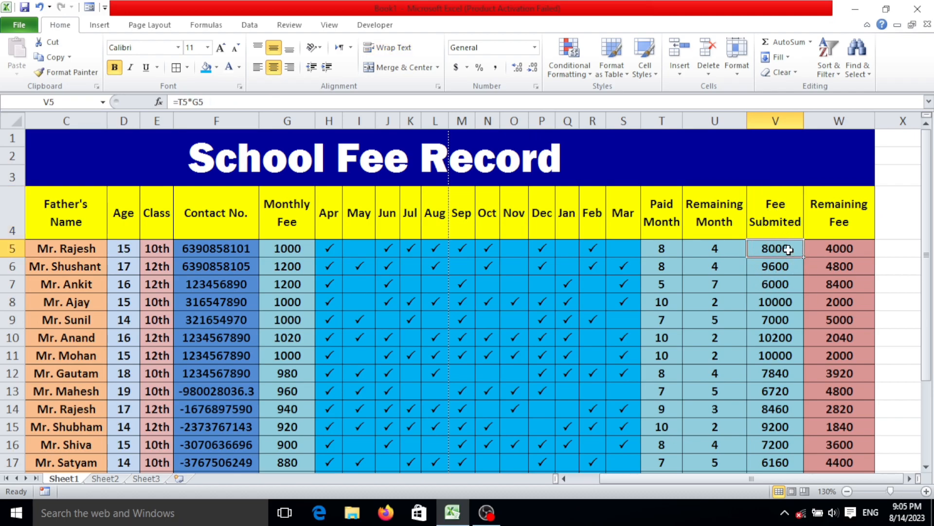
left_click(838, 212)
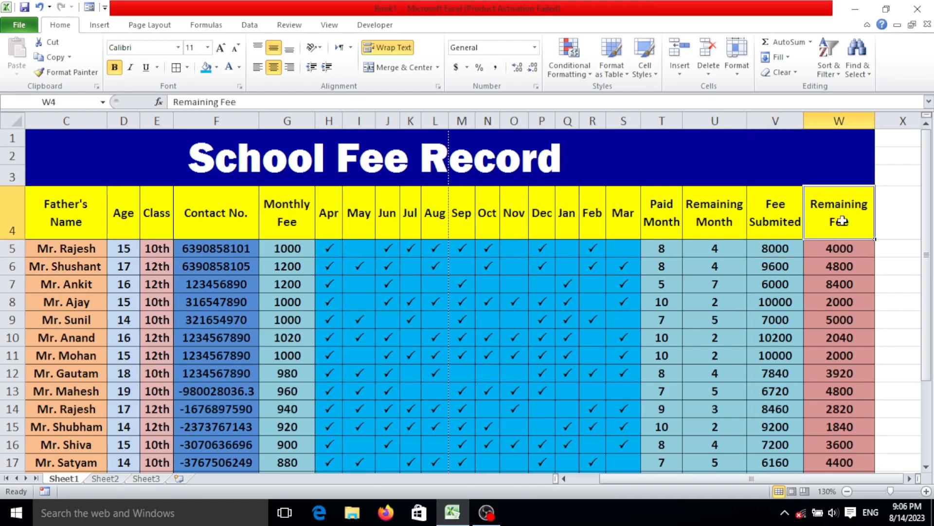
left_click(838, 247)
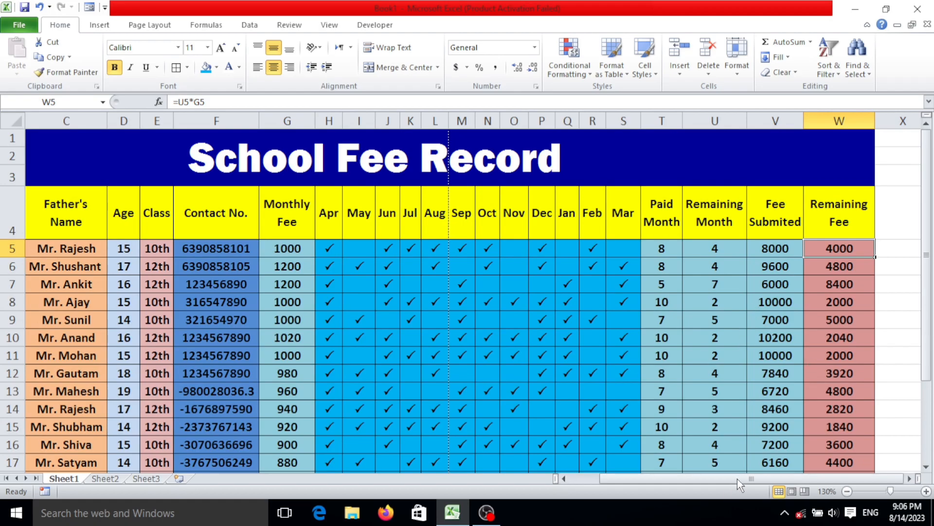
Switch to Sheet2 and enter the heading "Roll No." in cell A4
left_click_drag(739, 478, 631, 484)
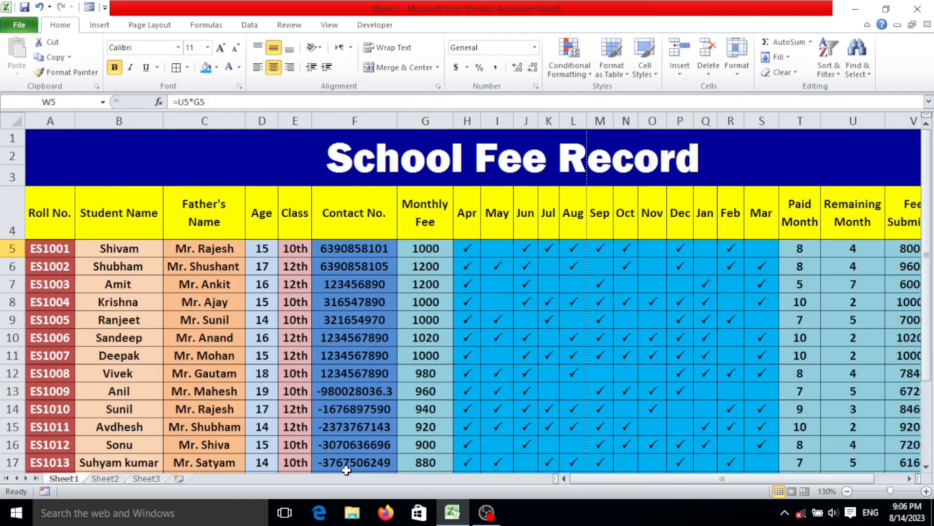
left_click(106, 478)
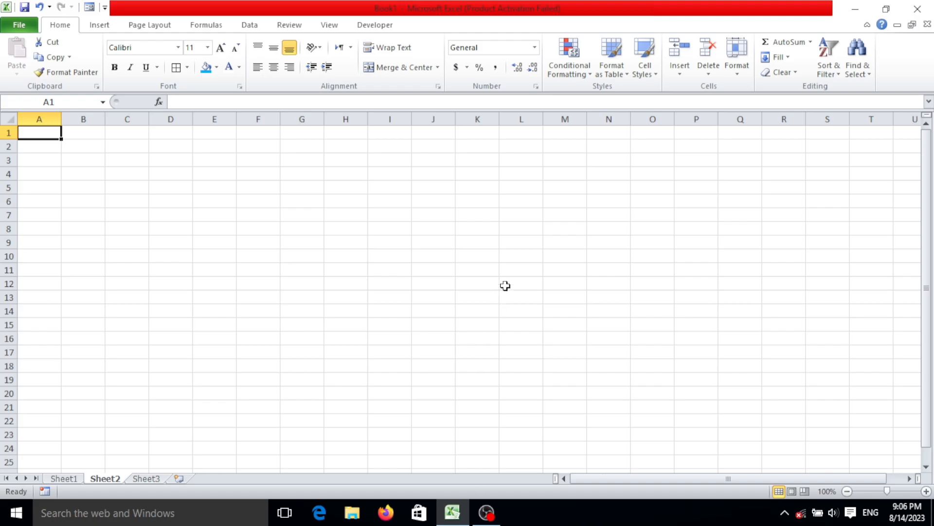
scroll(561, 262, "up", 5)
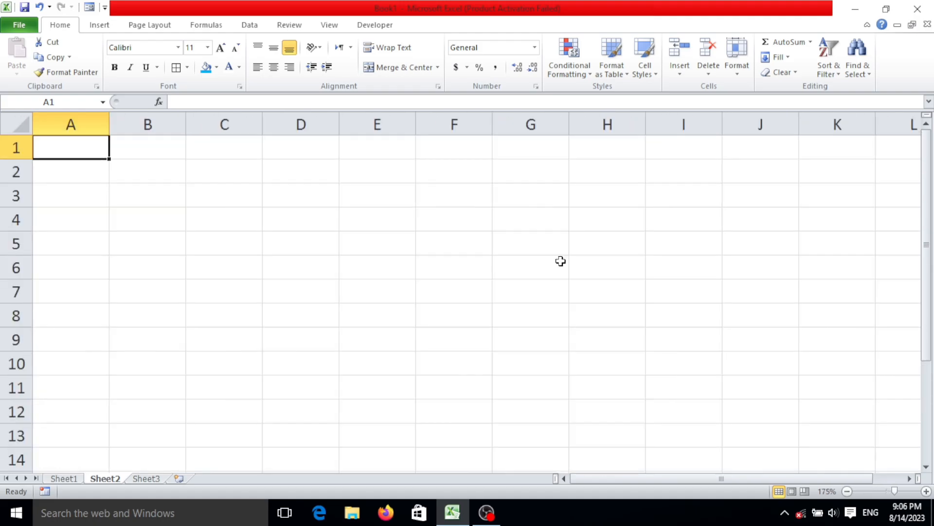
scroll(561, 261, "down", 2)
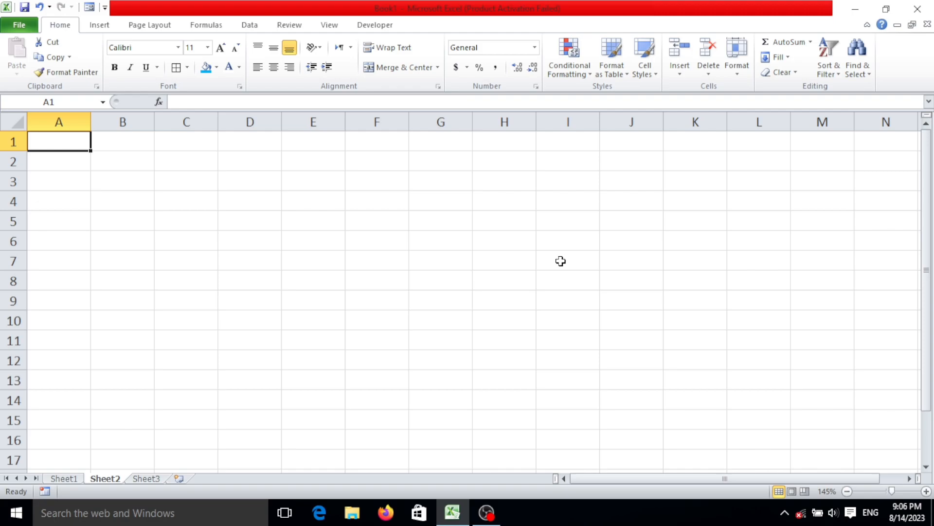
type("R")
key("BackSpace")
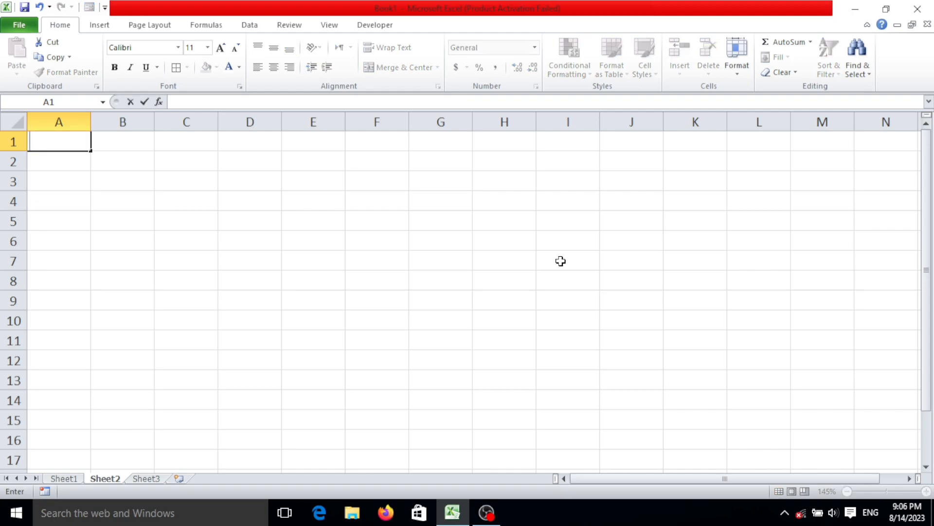
left_click(83, 201)
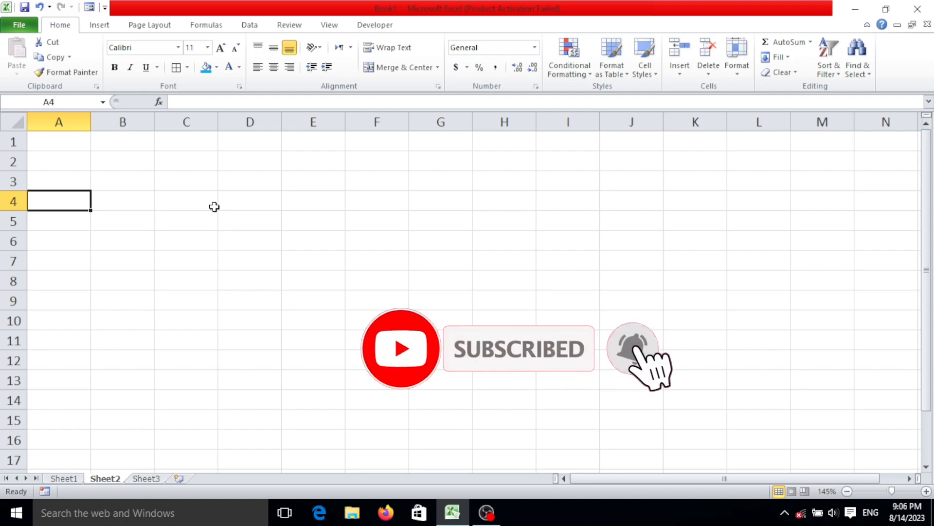
type("Ro")
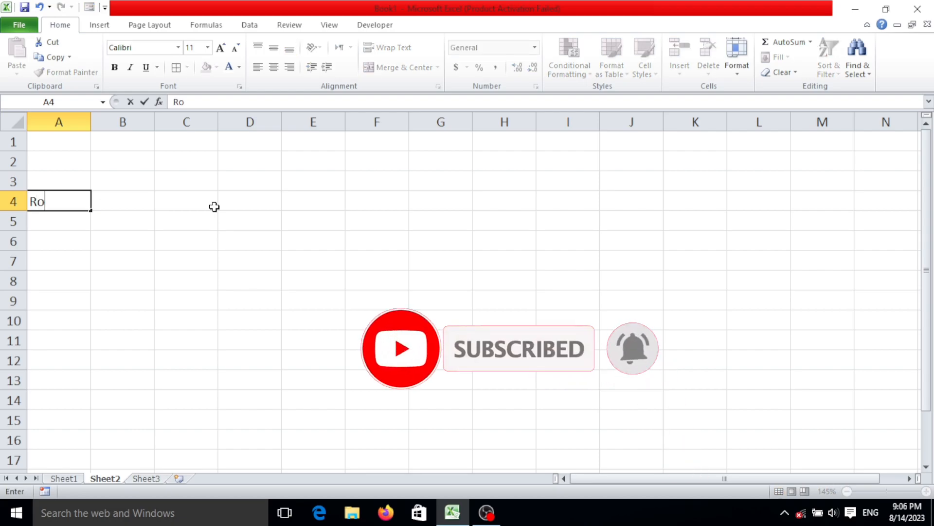
type("ll No.")
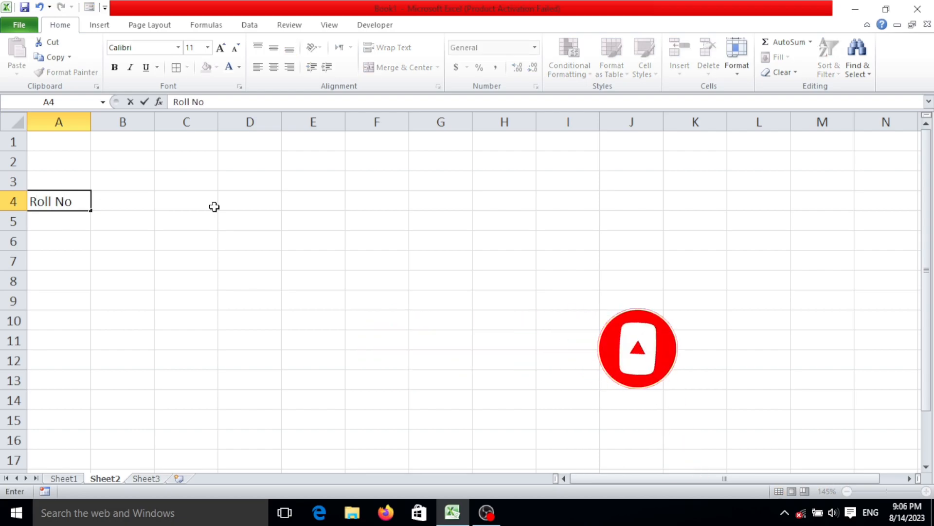
key("Tab")
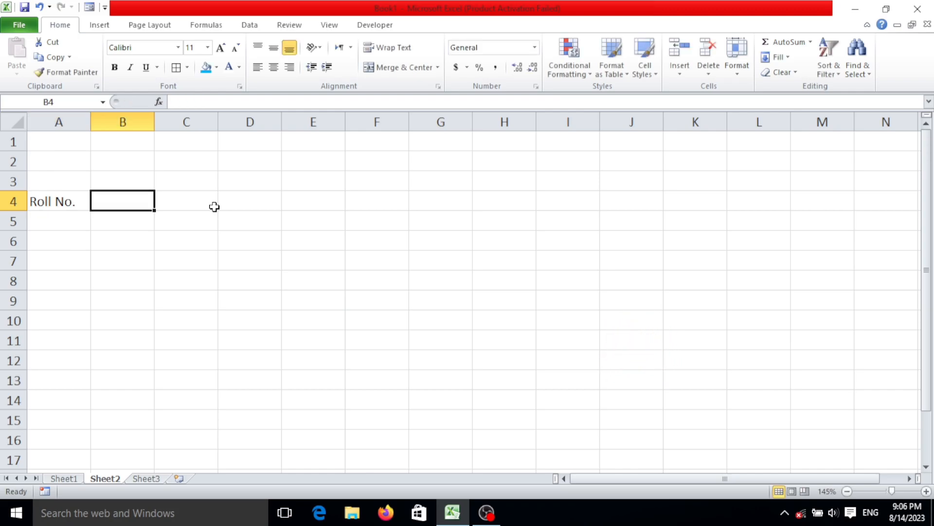
Enter the heading "Student Name" in cell B4
type("Stufd")
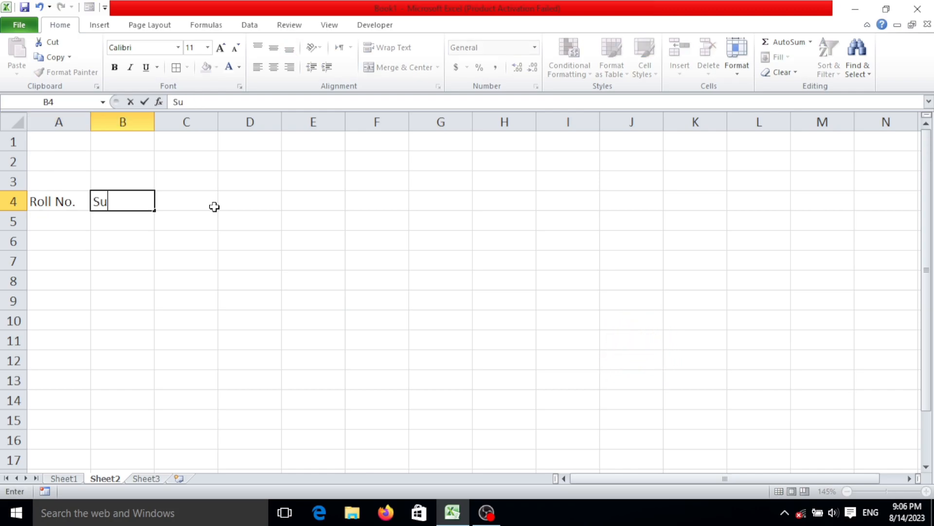
type("e")
key("BackSpace")
type("e")
key("BackSpace")
type("de")
key("BackSpace")
key("BackSpace")
key("BackSpace")
type("det")
key("BackSpace")
type("nt Name")
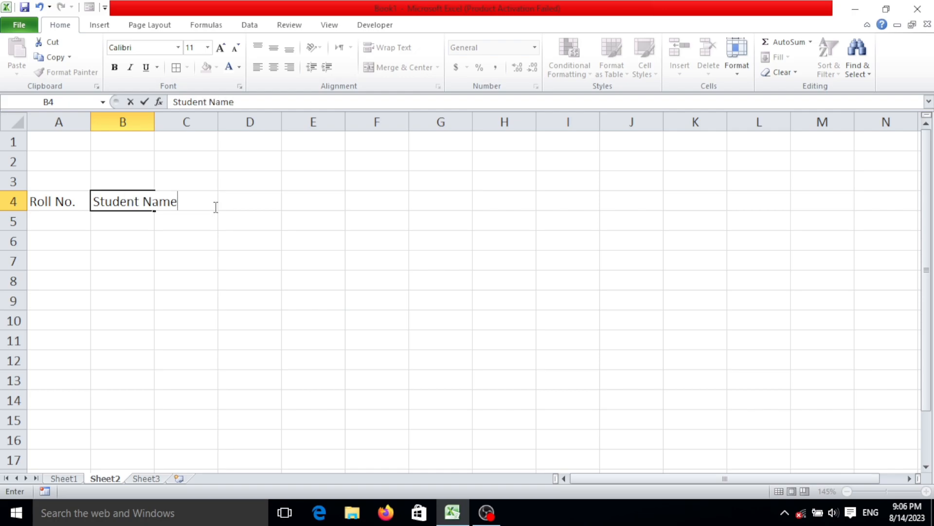
Enter the headings "Father's Name" in cell C4 and "Age" in cell D4
left_click(215, 207)
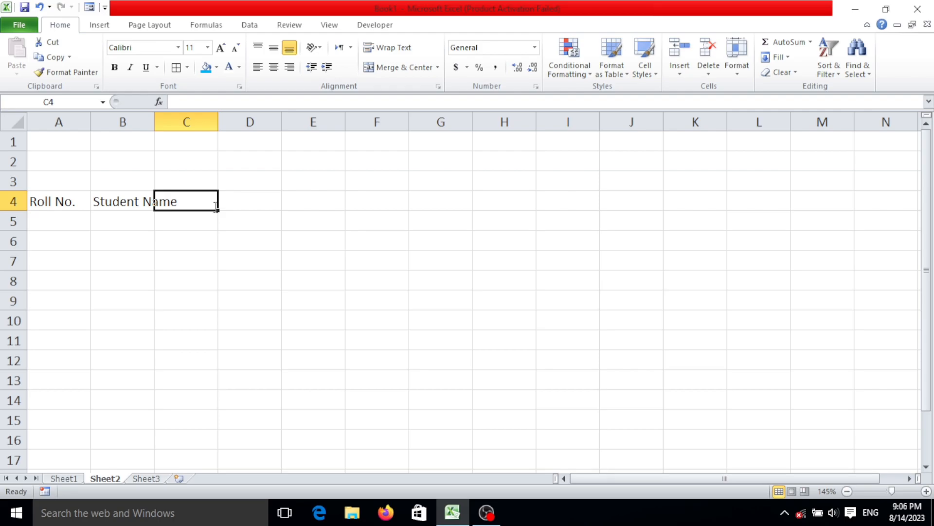
type("Fat")
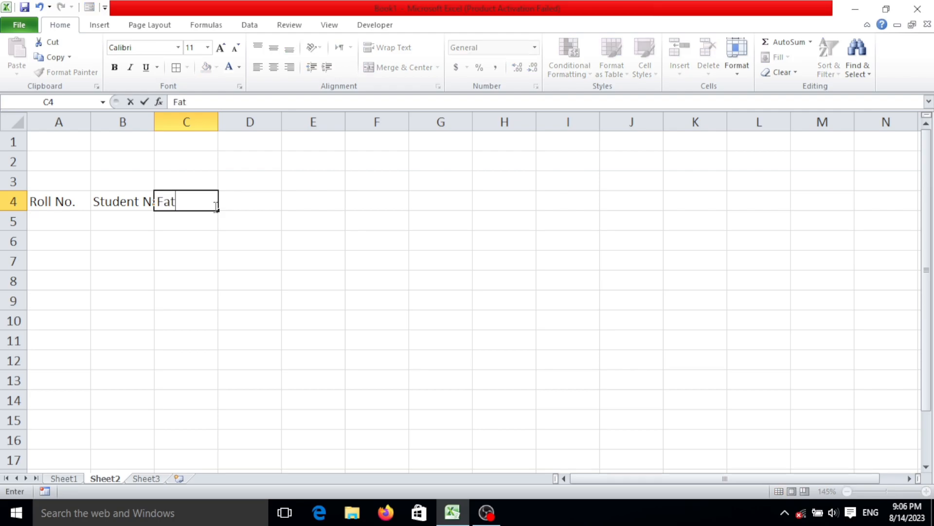
type("her's NAme")
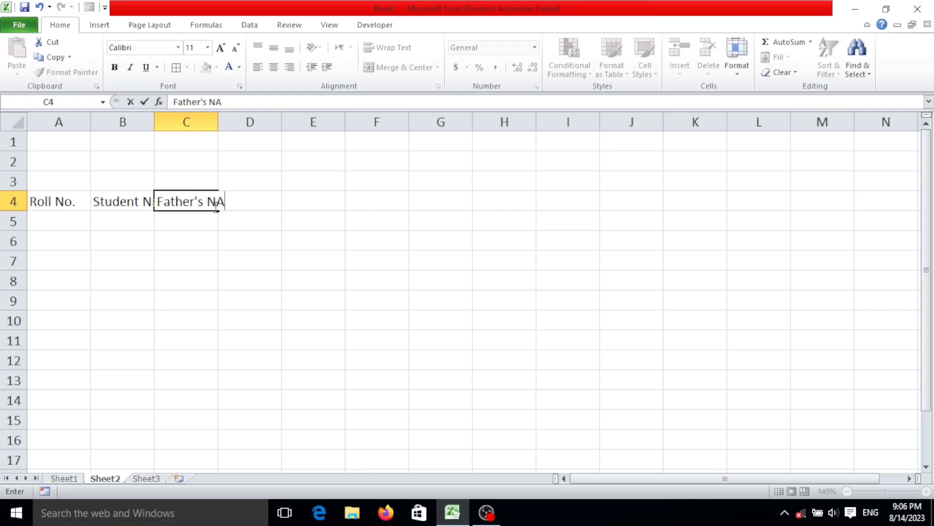
key("Tab")
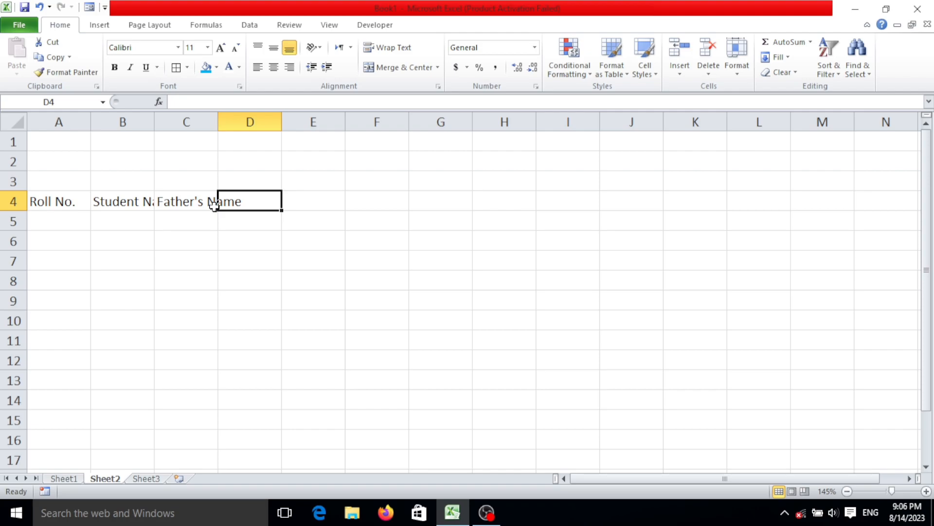
type("AGe")
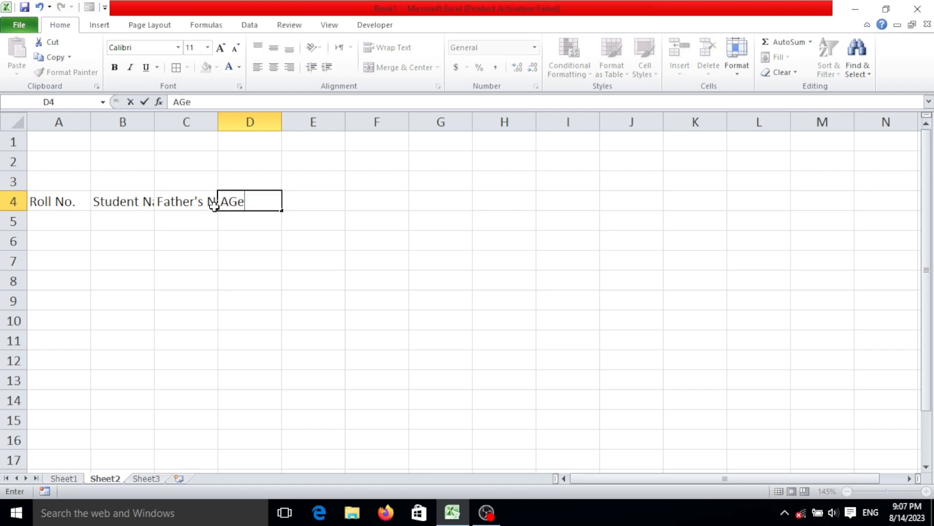
key("Tab")
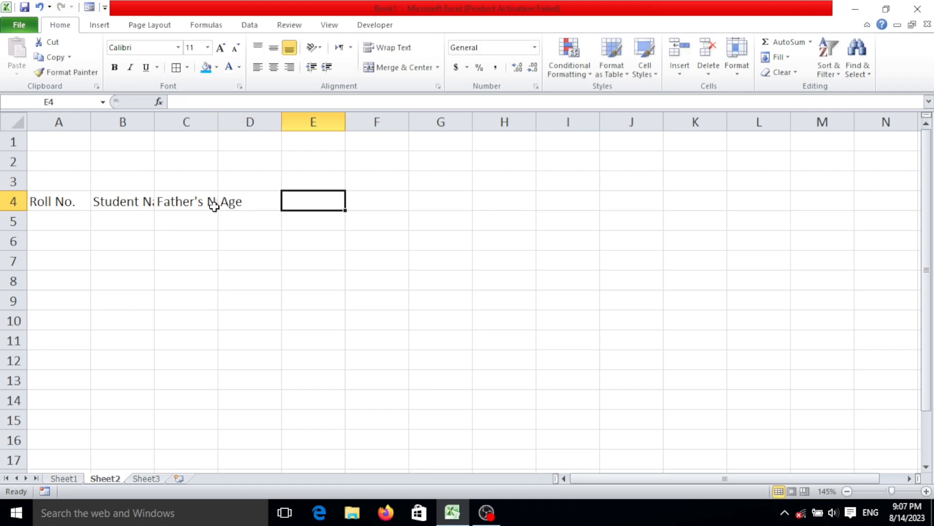
Enter the heading "Class" in cell E4
type("Clad")
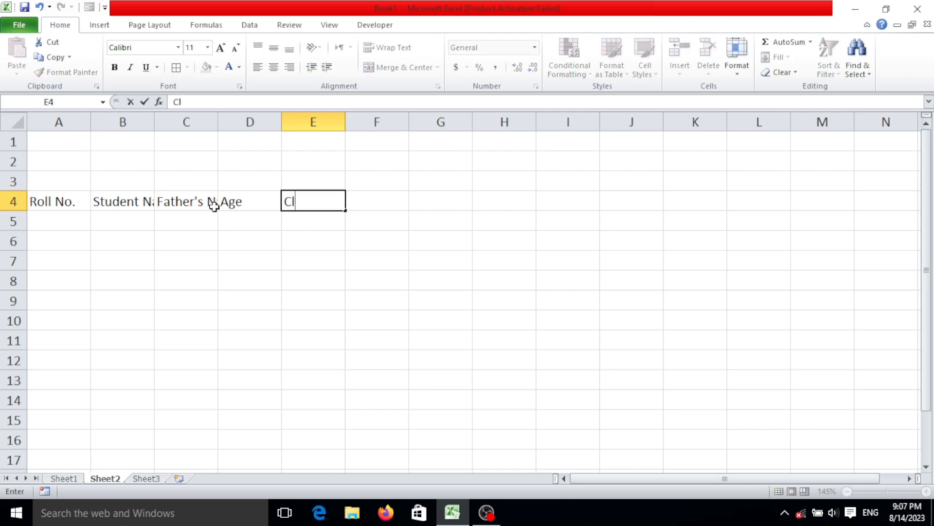
key("BackSpace")
key("BackSpace")
type("ss")
key("BackSpace")
key("BackSpace")
type("ass")
key("Tab")
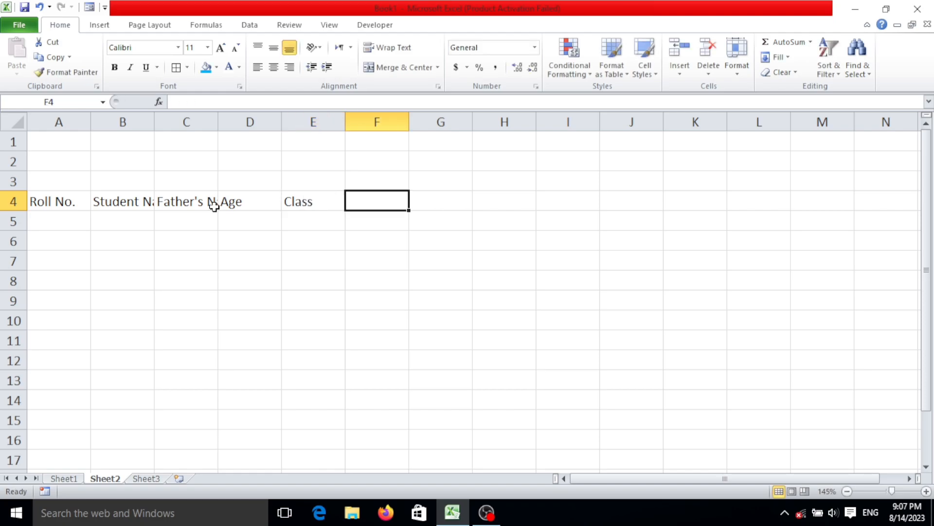
Enter the heading "Contact No." in cell F4
type("Contact")
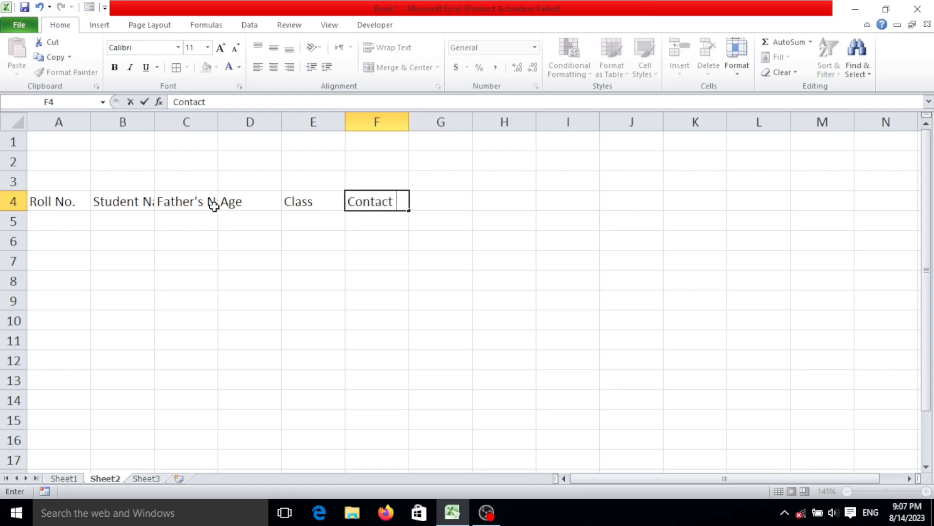
type(" No.")
key("Tab")
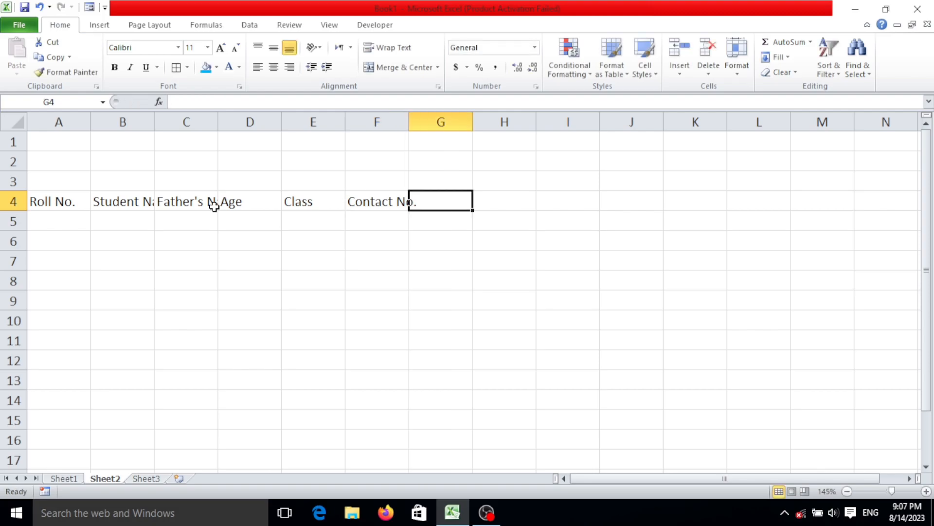
Enter the heading "Monthly Fee" in cell G4
type("Moth")
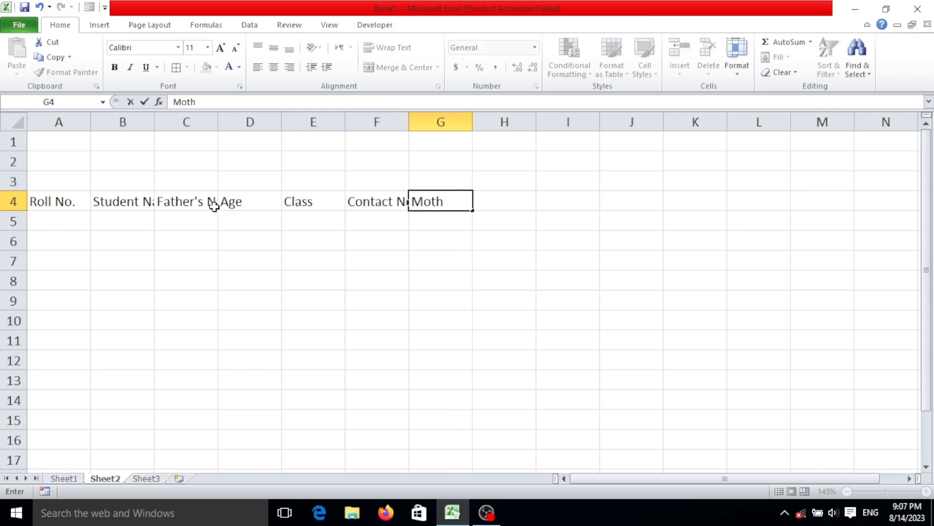
key("BackSpace")
key("BackSpace")
type("nthly")
type("Fee")
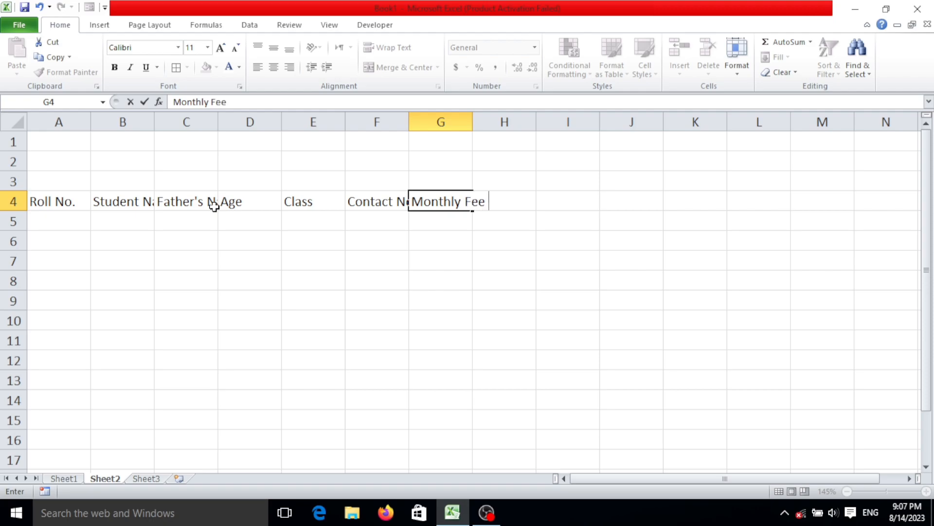
key("Tab")
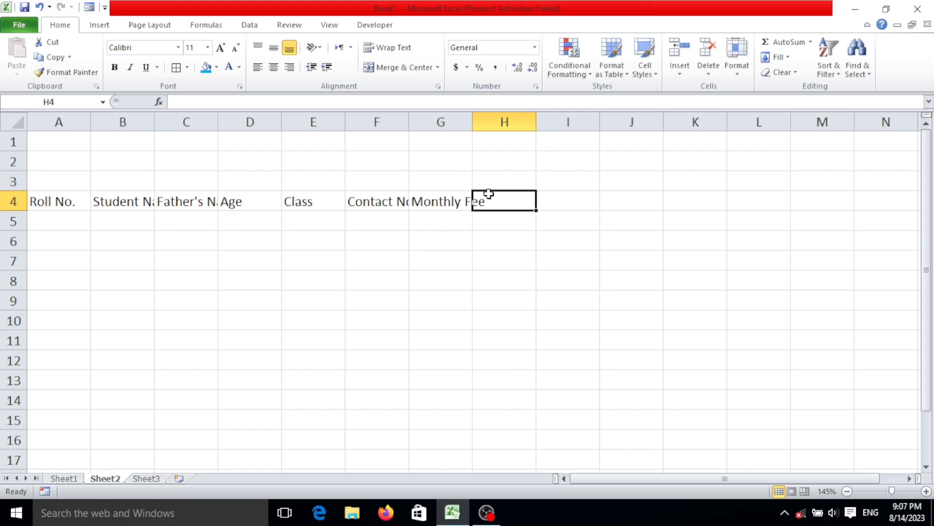
Enter the month heading "Apr" in cell H4
type("apr")
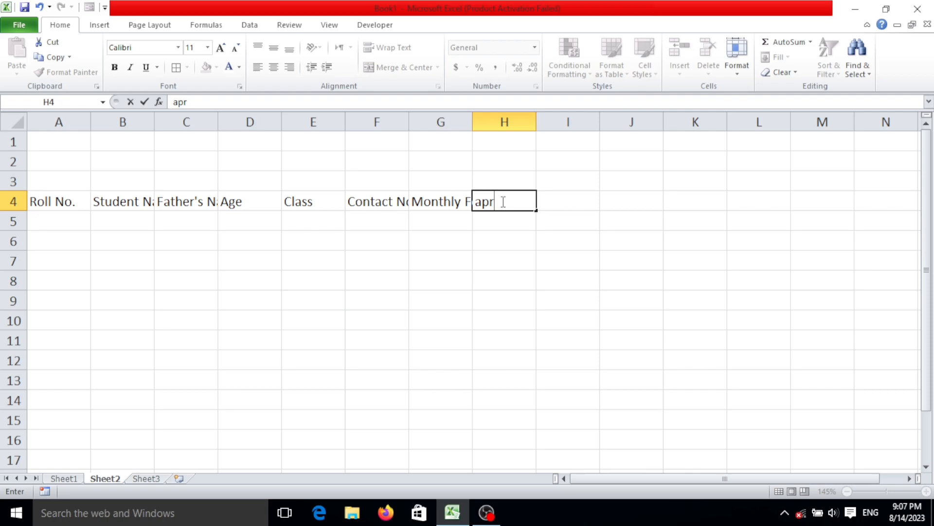
key("BackSpace")
key("BackSpace")
key("BackSpace")
type("Apr")
key("Tab")
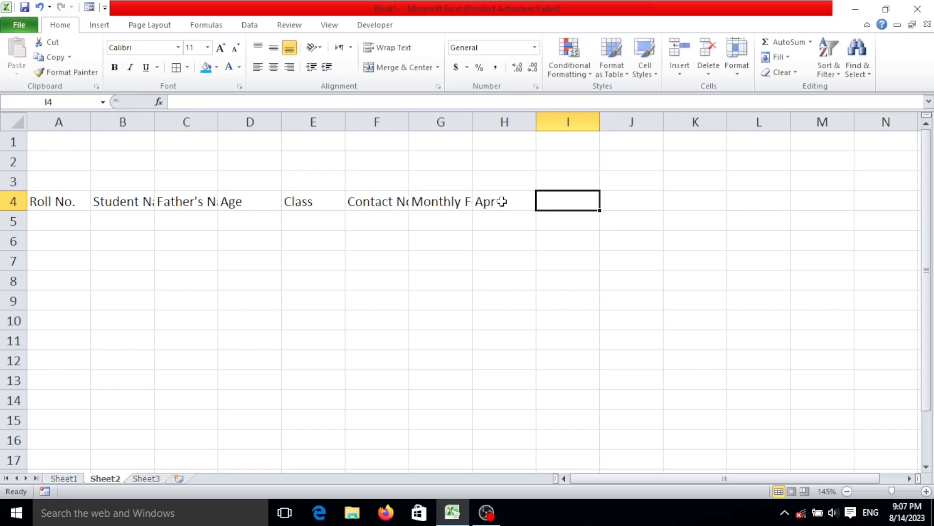
Enter "May" in cell I4 and extend the Apr–May month series along row 4 through "Mar" in S4
type("May")
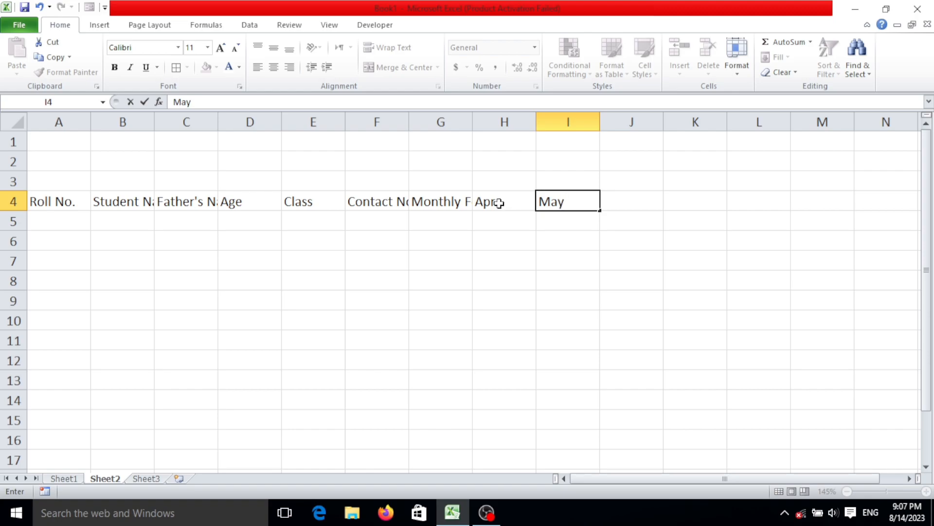
left_click_drag(501, 202, 554, 204)
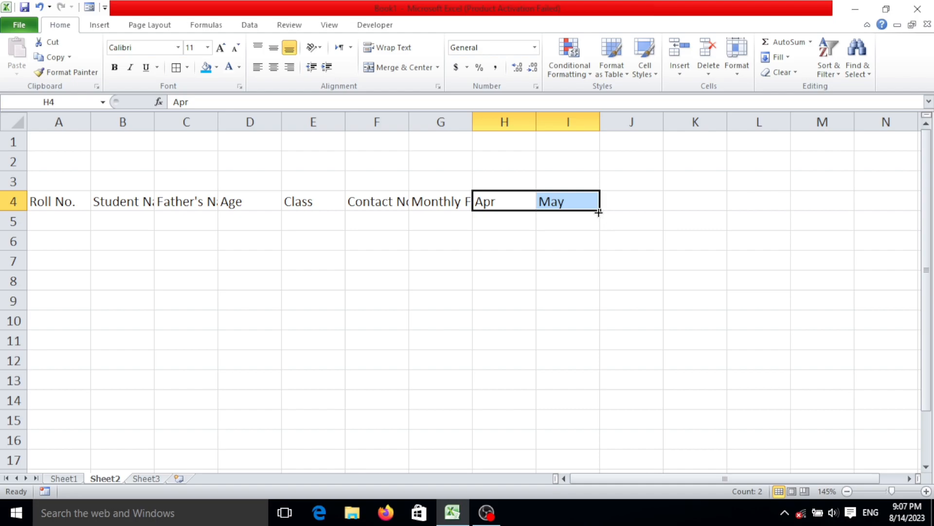
left_click_drag(598, 212, 194, 190)
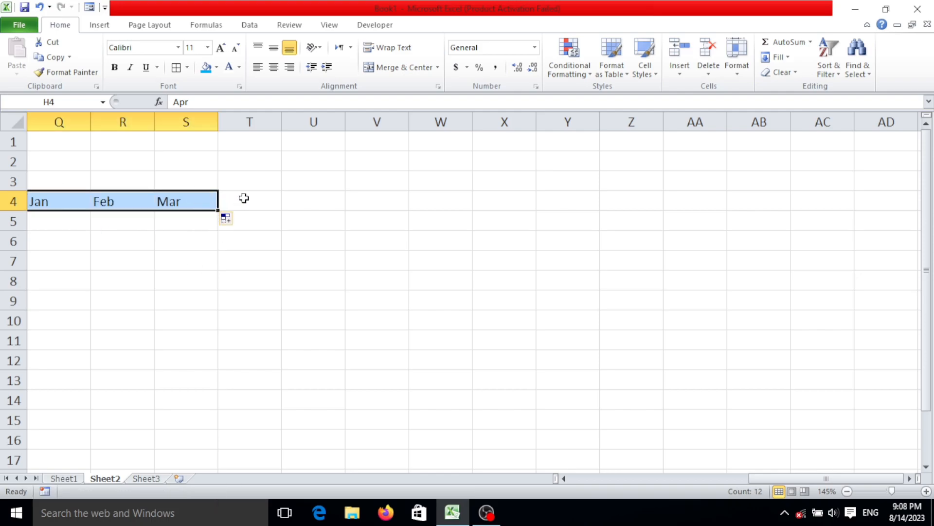
Enter the heading "Paid Months" in cell T4, just after the Mar column
left_click(260, 206)
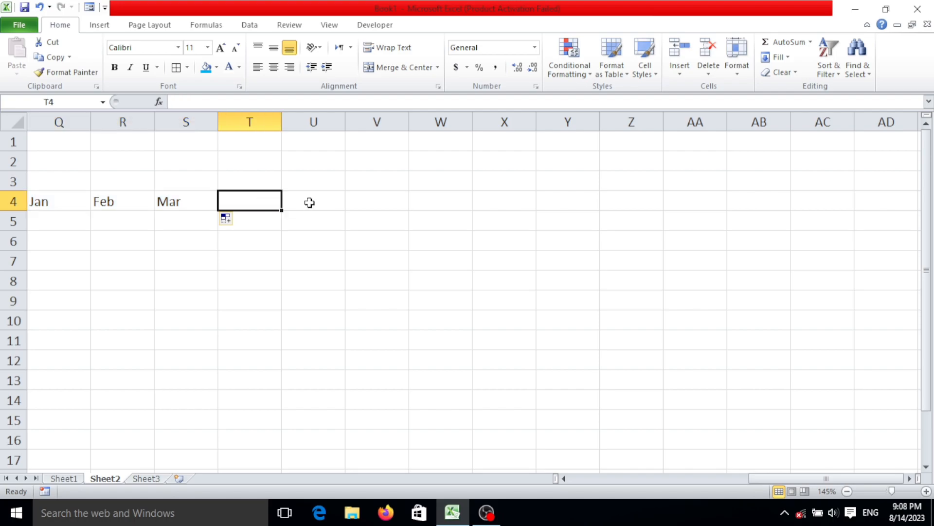
type("Paid")
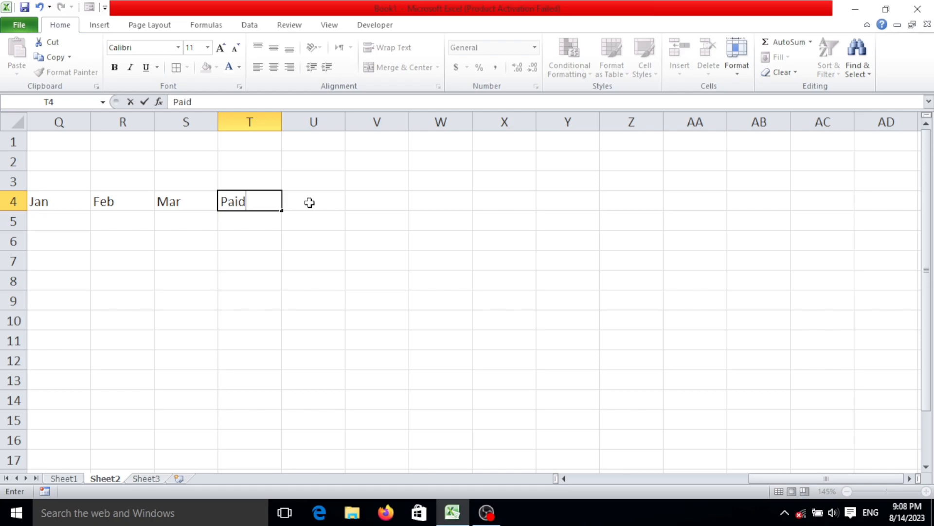
type(" Months")
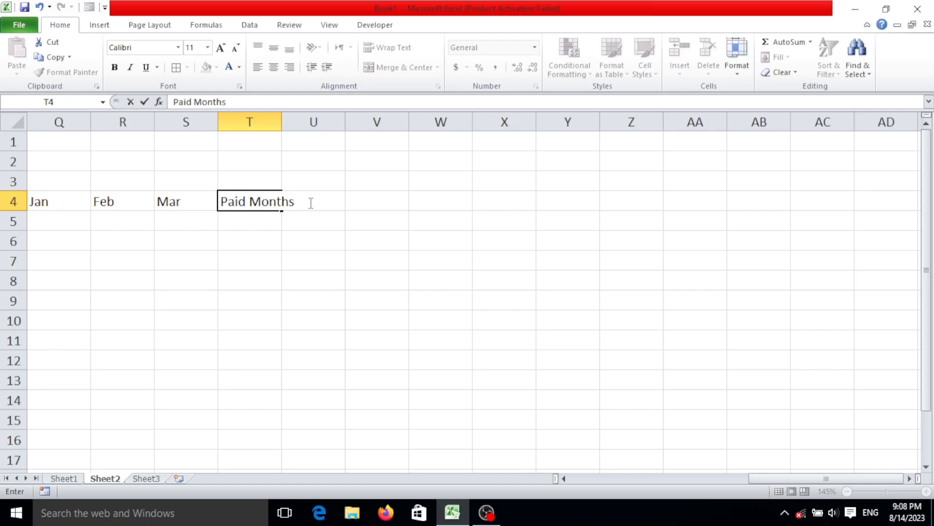
left_click(310, 202)
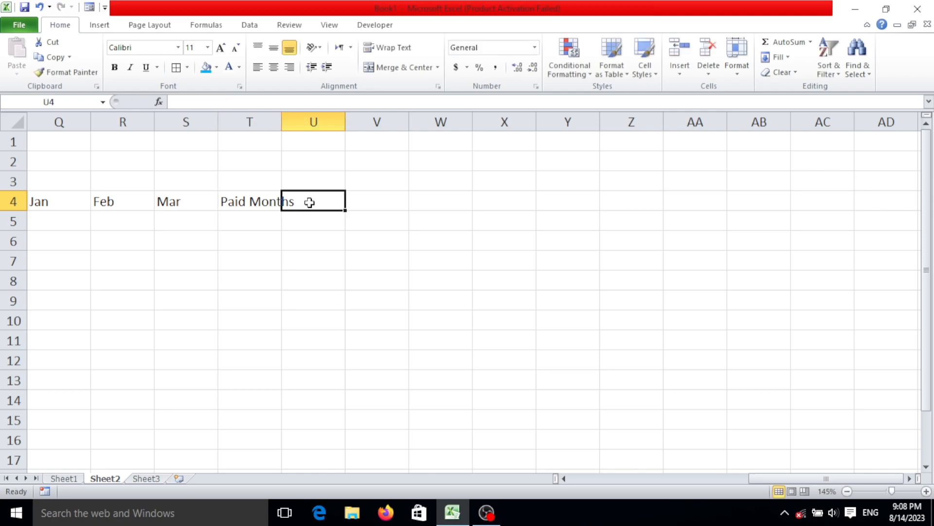
Enter the heading "Remaining Months" in cell U4
type("R")
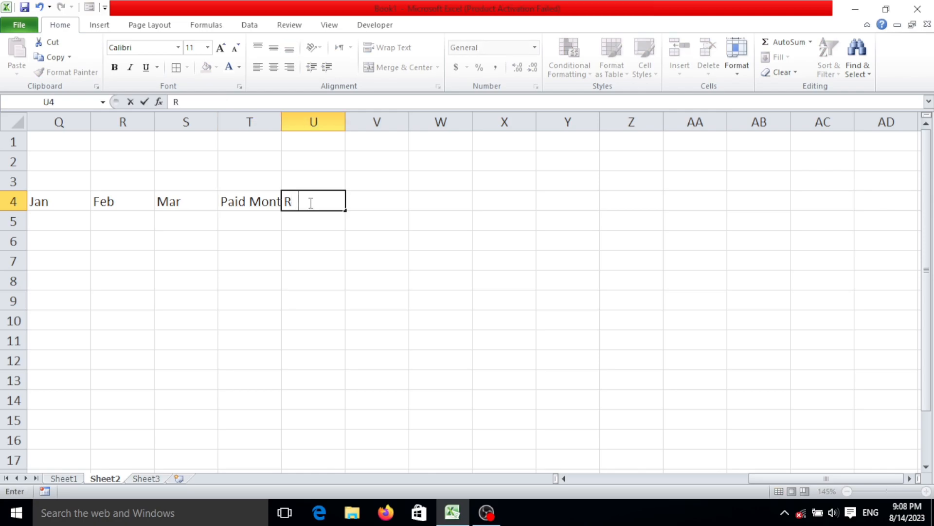
type("emaing")
key("BackSpace")
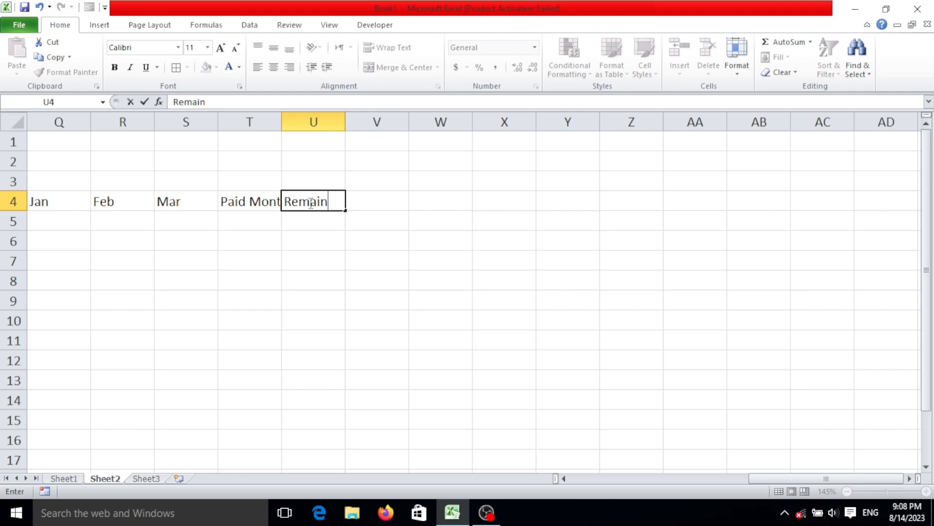
type("ing Months")
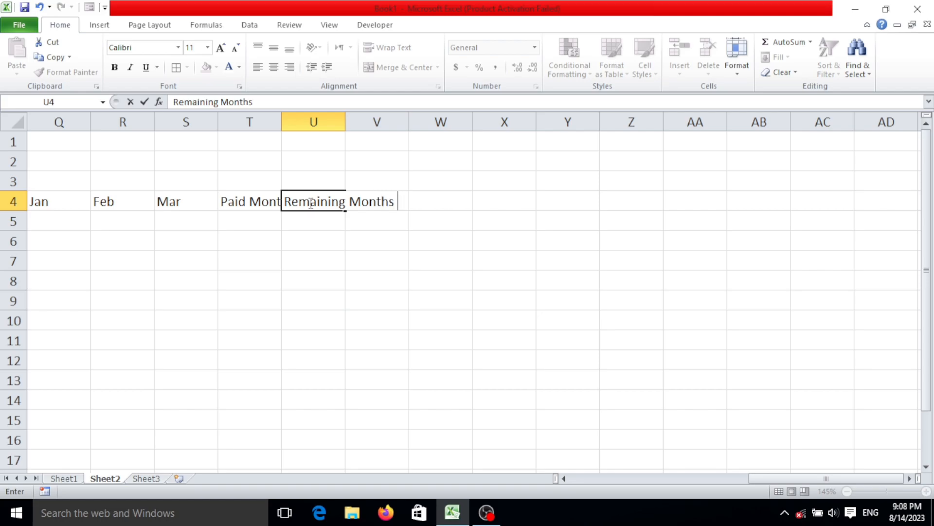
key("Tab")
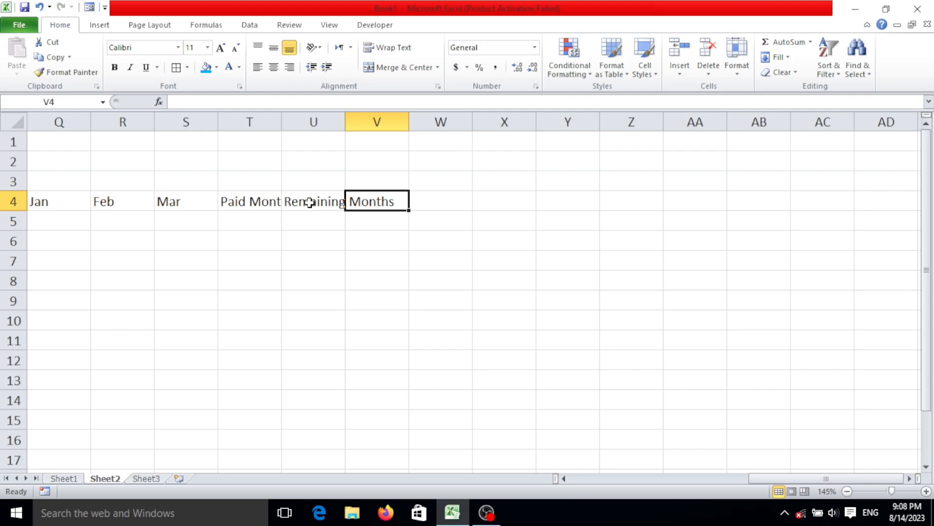
left_click(310, 203)
double_click(316, 202)
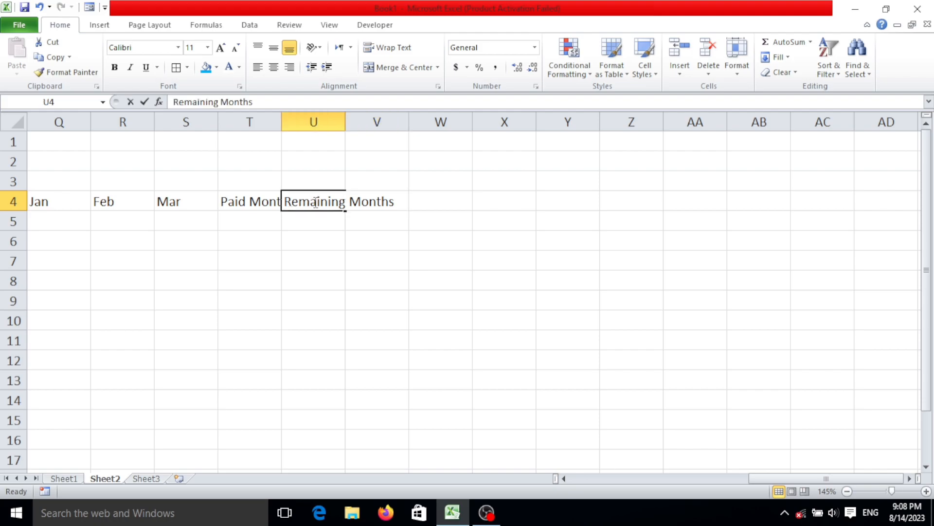
left_click(378, 234)
Enter the heading "Fee Submitted" in cell V4
left_click(388, 200)
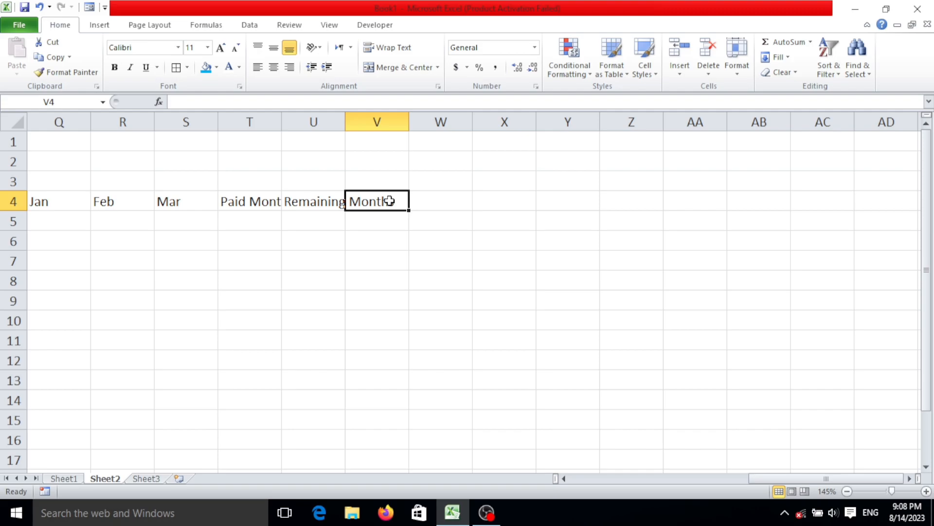
type("Fee Submitted")
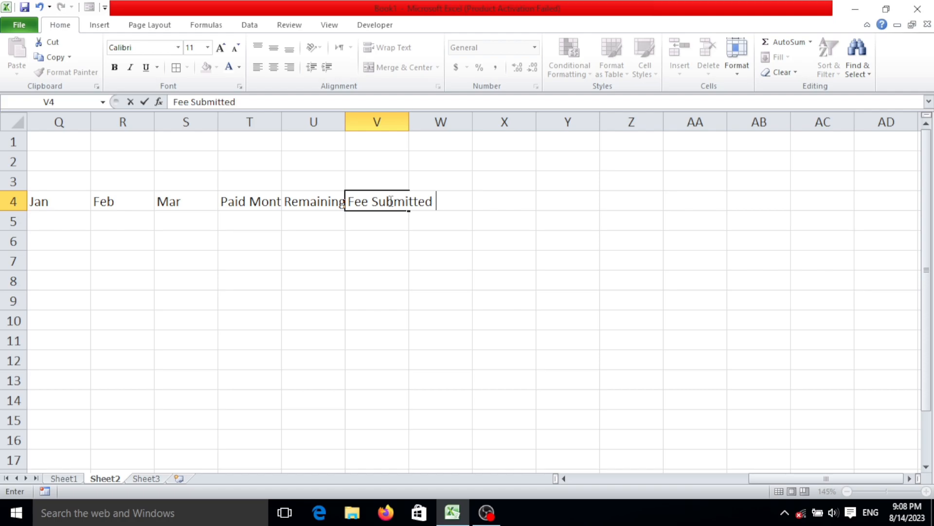
key("Tab")
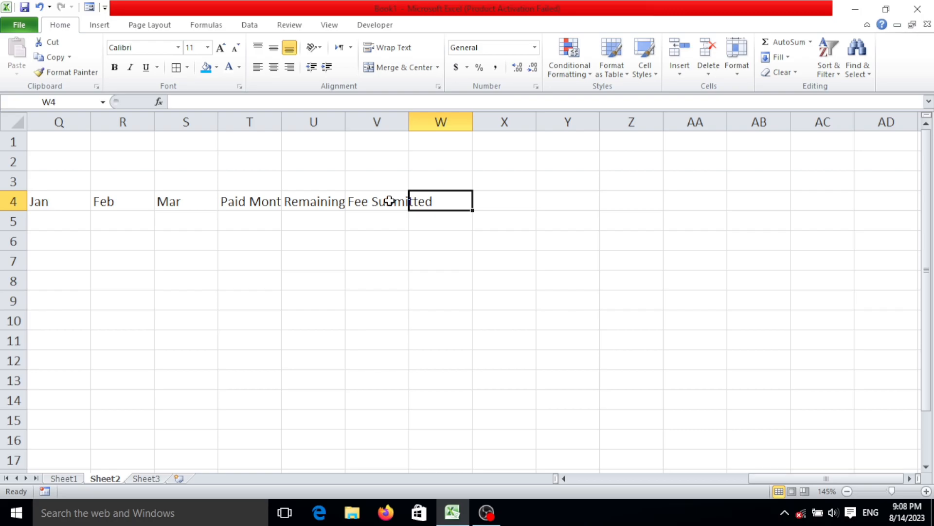
Enter the heading "Remaining Fee" in cell W4
type("RE")
key("BackSpace")
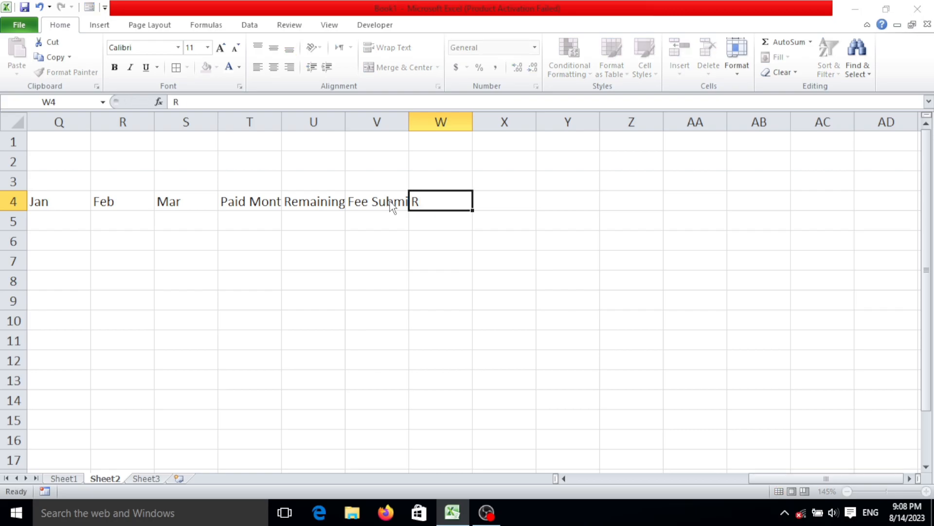
key("ctrl+s")
key("Escape")
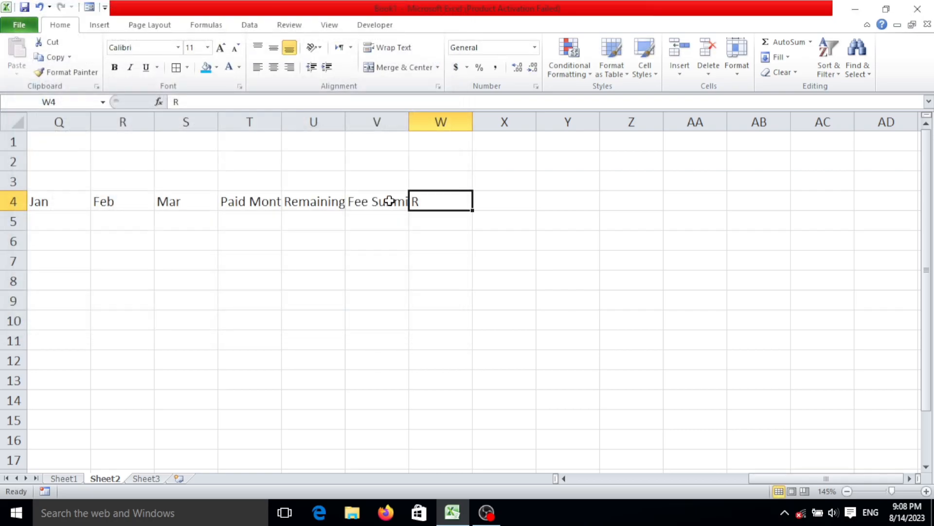
type("ema")
key("BackSpace")
key("BackSpace")
key("BackSpace")
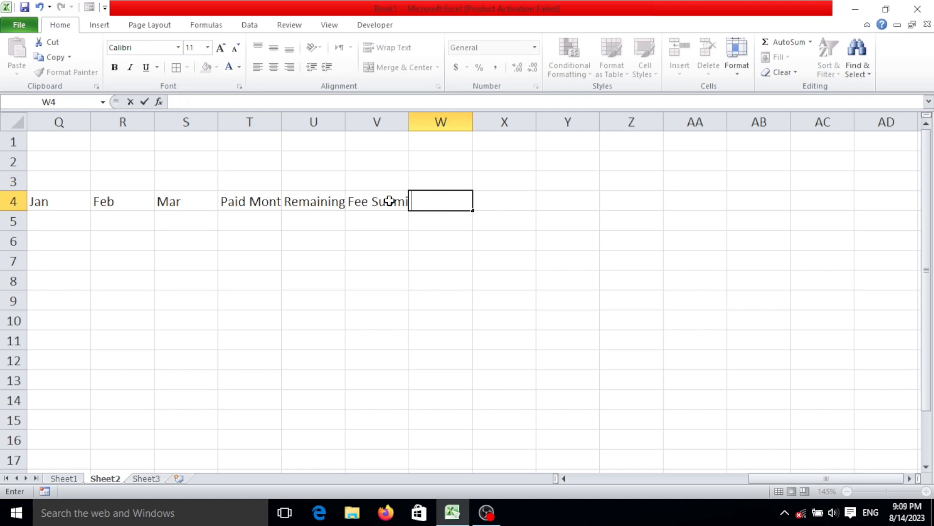
type("Remaing")
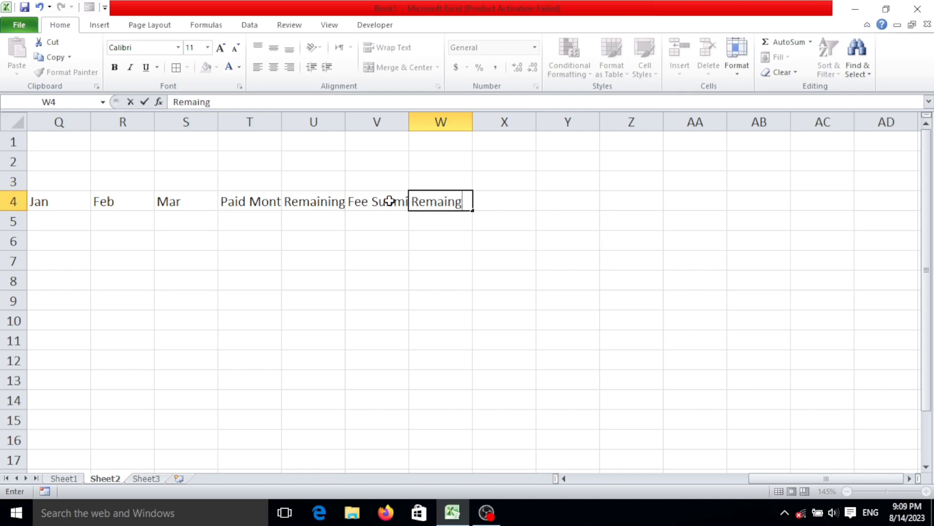
key("BackSpace")
type("ing Fee")
left_click(488, 282)
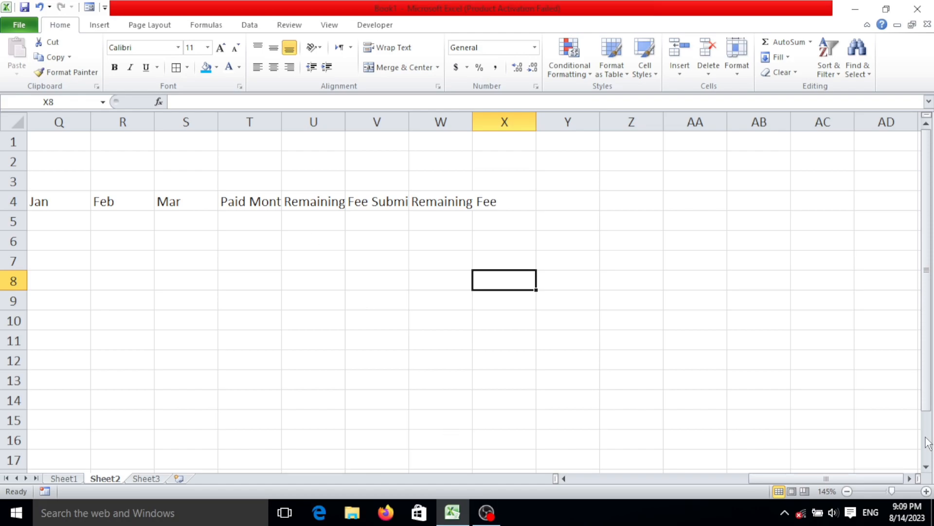
Wrap the text of all headings in A4:W4 and centre them horizontally and vertically
left_click_drag(826, 478, 647, 478)
left_click(69, 206)
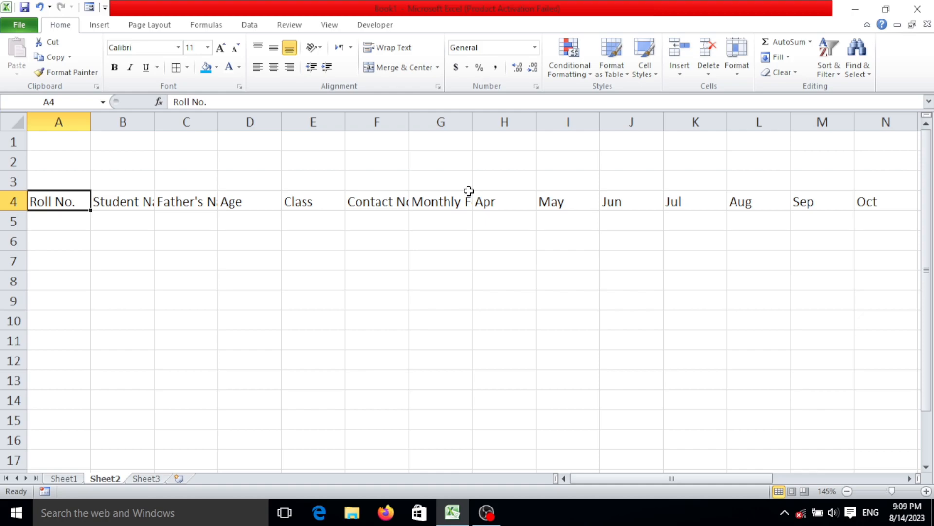
key("ctrl+shift+Right")
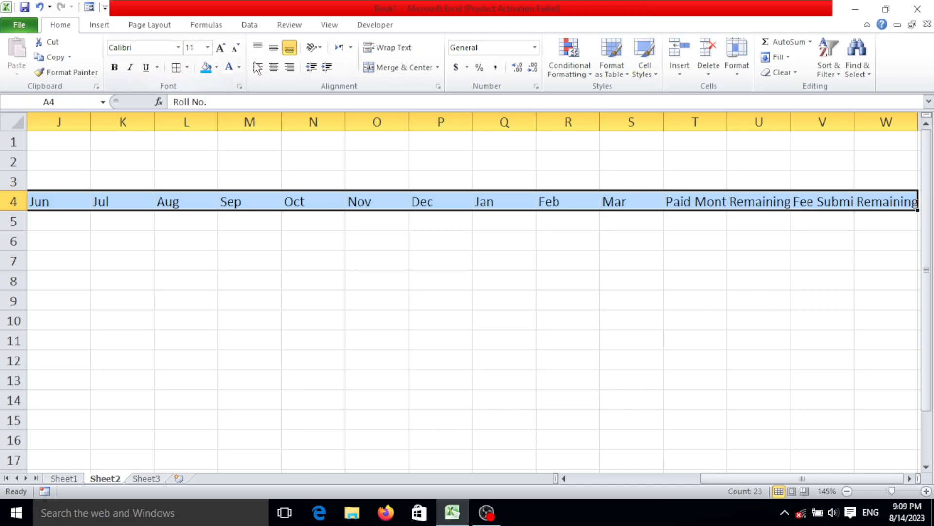
left_click(384, 48)
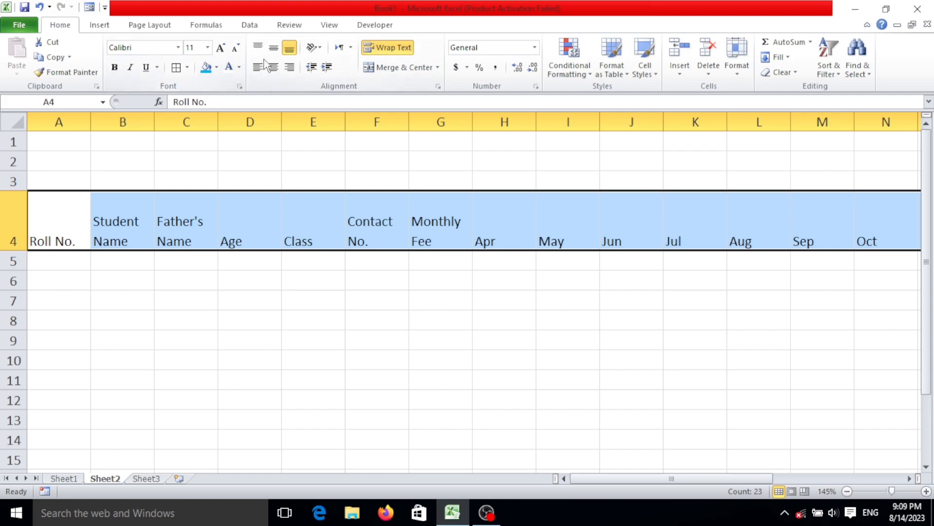
left_click(274, 70)
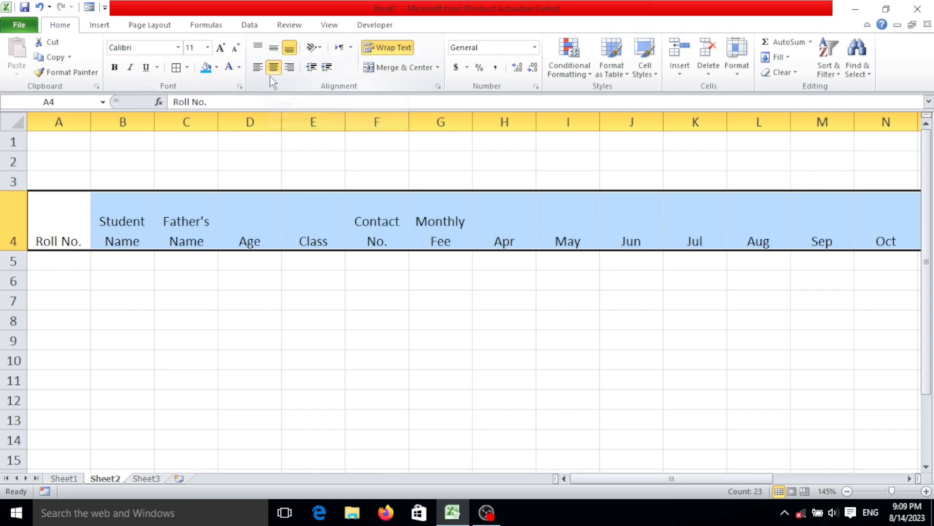
left_click(276, 47)
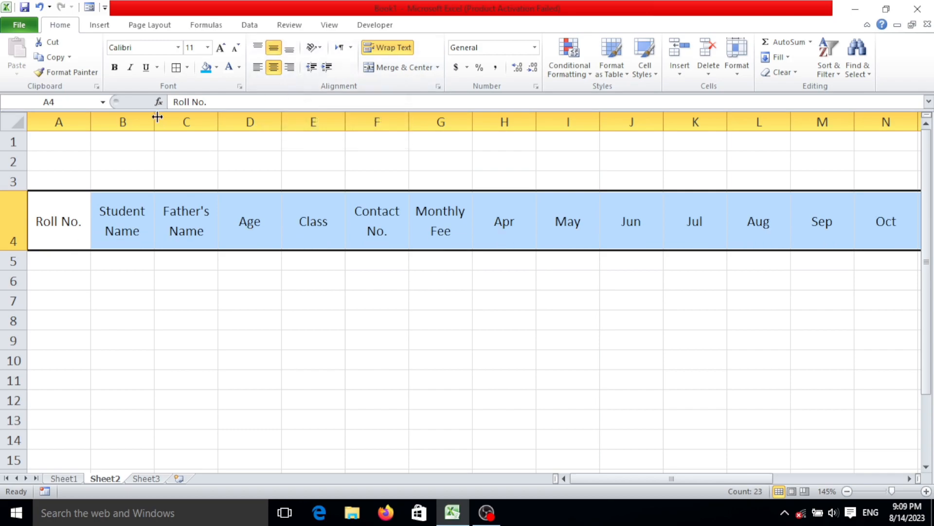
AutoFit the widths of columns A to W to their row 4 headings
left_click(736, 70)
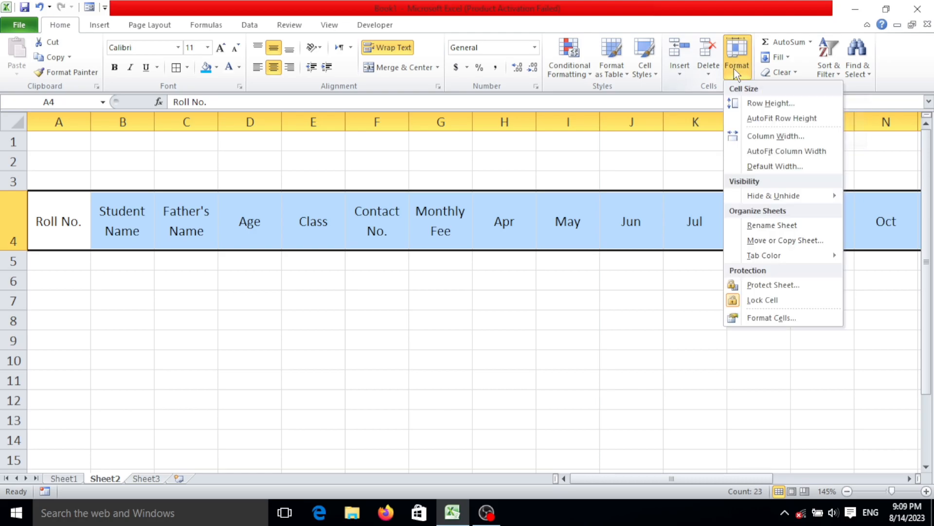
left_click(761, 150)
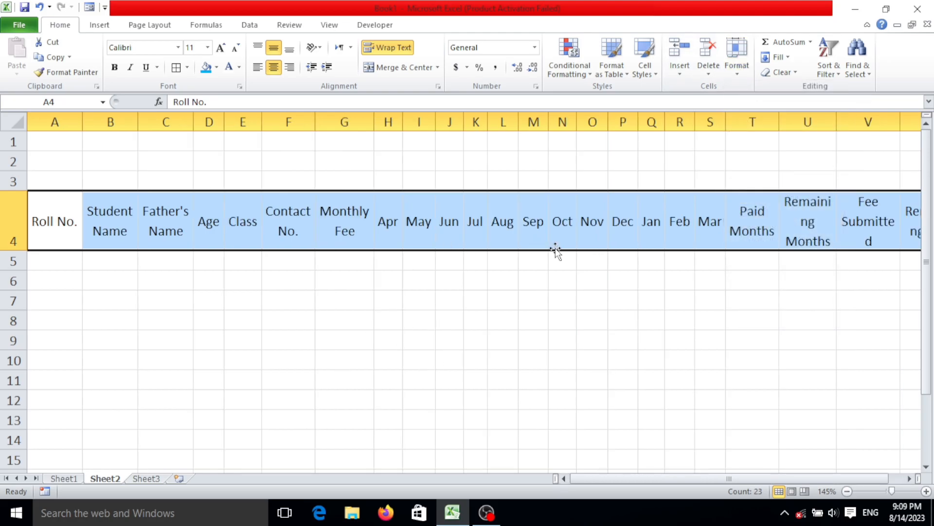
left_click(206, 218)
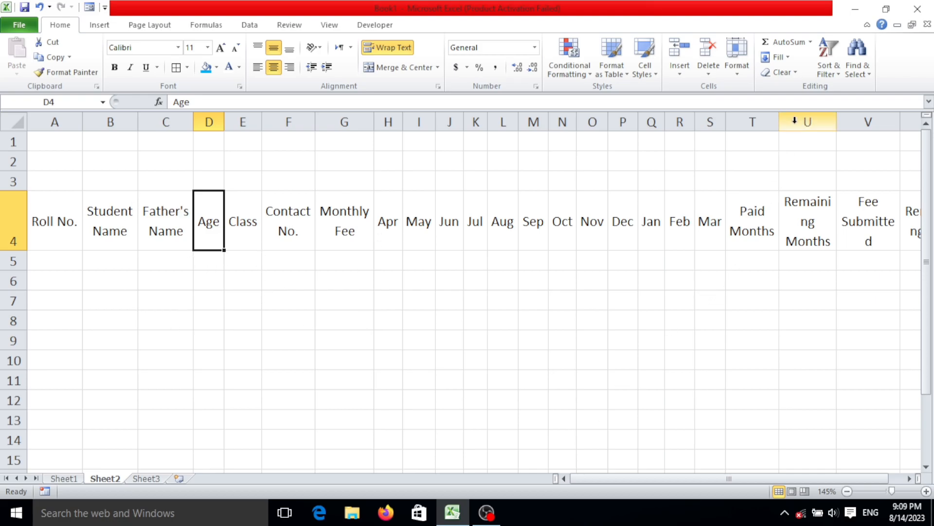
Widen columns U, V and W until their two-word headings wrap only between words
left_click(823, 219)
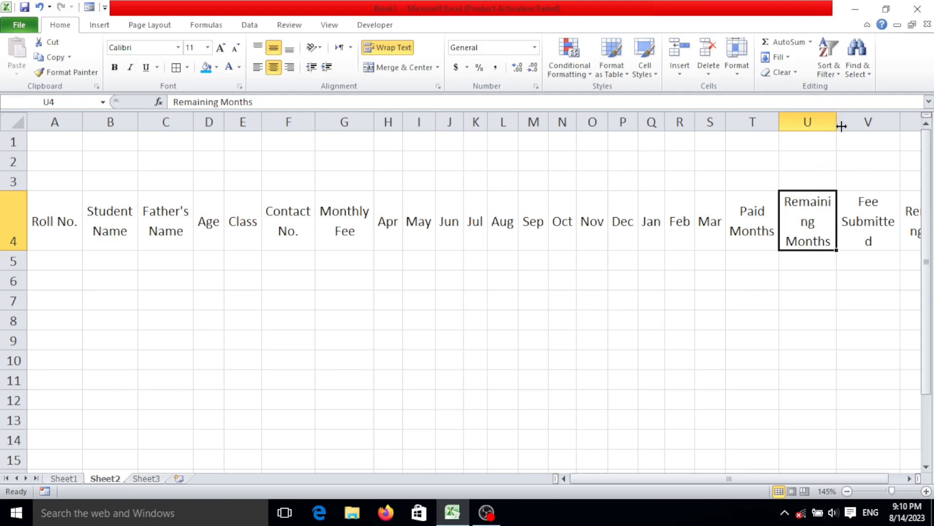
left_click_drag(835, 121, 850, 121)
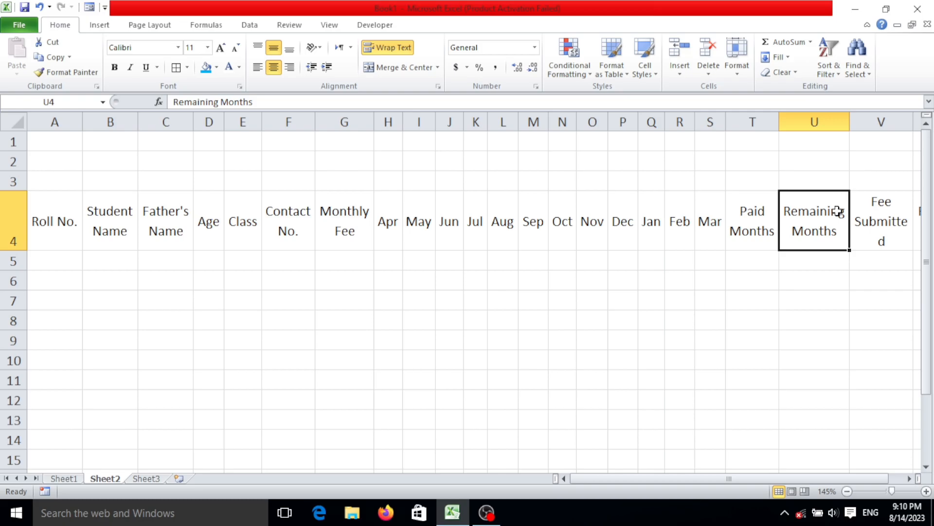
left_click_drag(815, 478, 853, 480)
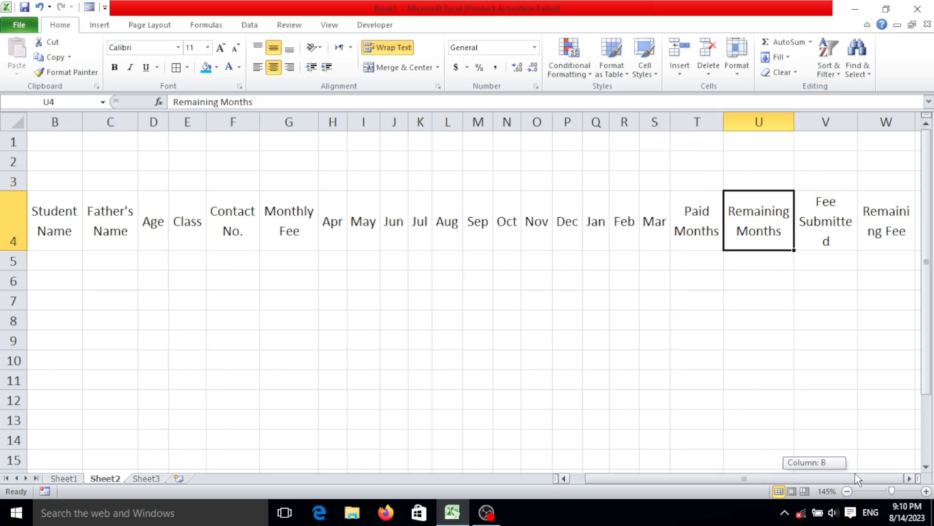
left_click_drag(858, 122, 868, 122)
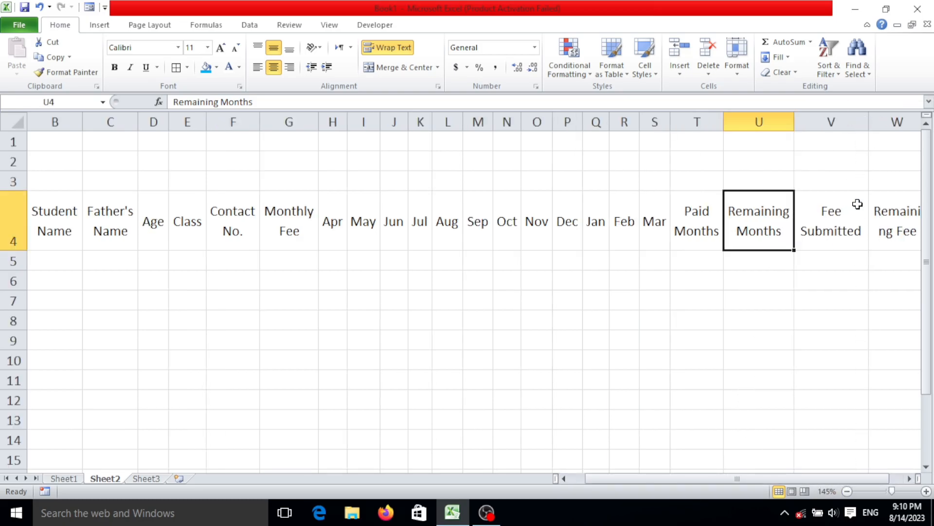
left_click_drag(820, 478, 834, 478)
left_click_drag(870, 122, 888, 122)
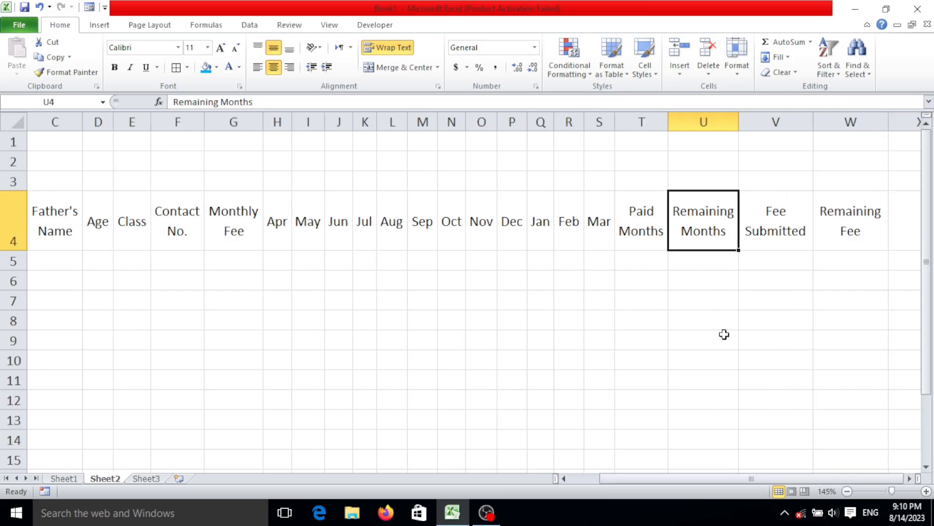
Slightly widen the Father's Name and Student Name columns
left_click_drag(801, 481, 773, 478)
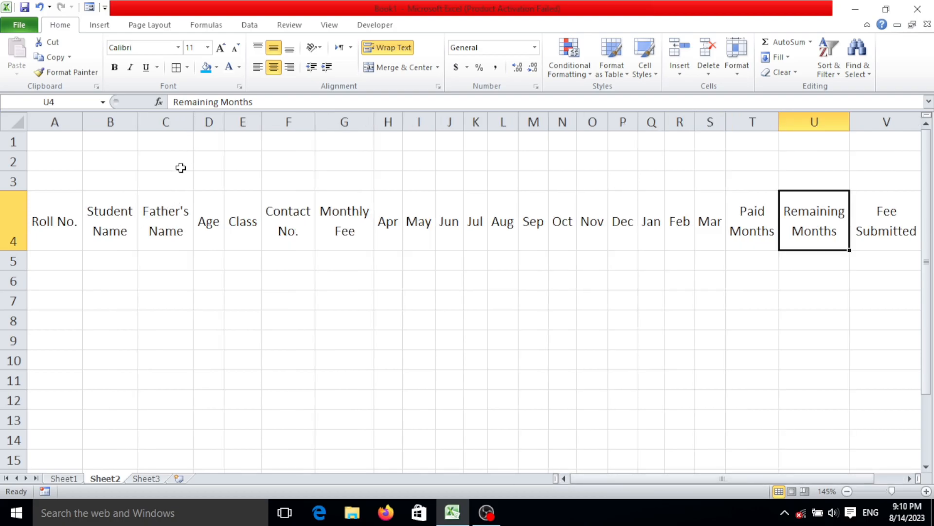
left_click_drag(194, 122, 197, 121)
left_click_drag(138, 115, 145, 114)
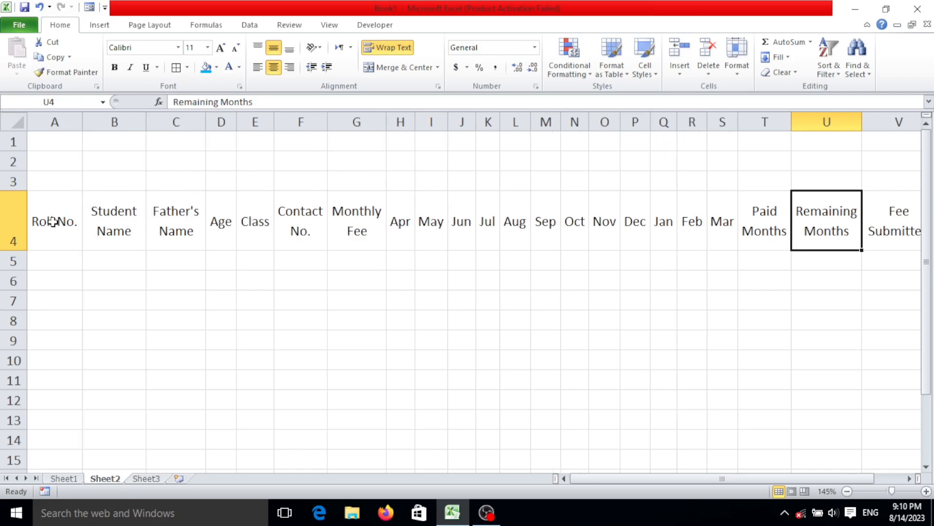
Merge and centre the range A1:W3 above the headings
left_click_drag(54, 142, 803, 178)
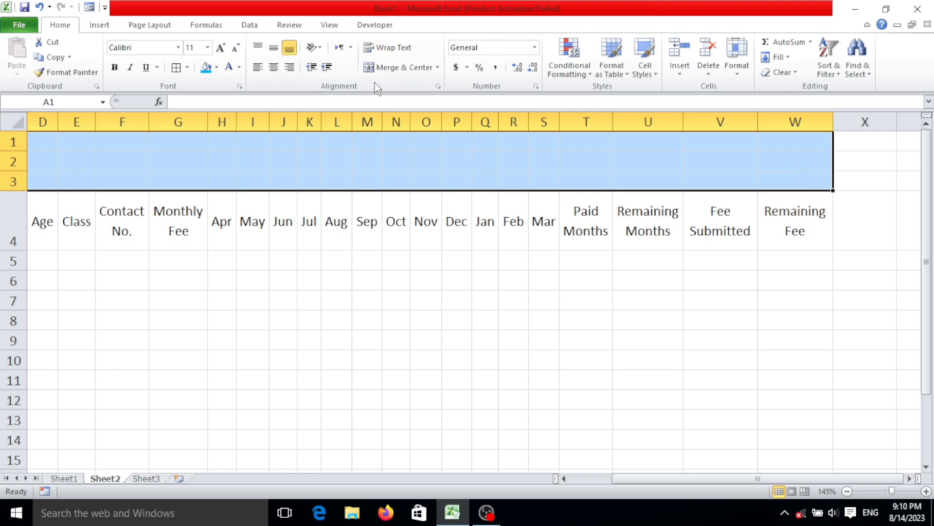
left_click(402, 69)
left_click(400, 280)
Enter the title "School Fee Record" in the merged cell A1
left_click(435, 176)
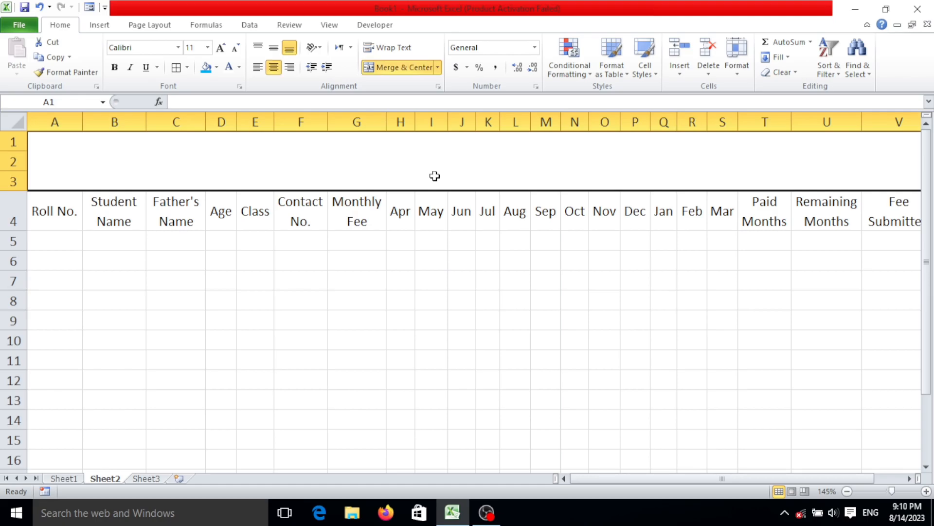
type("Scho")
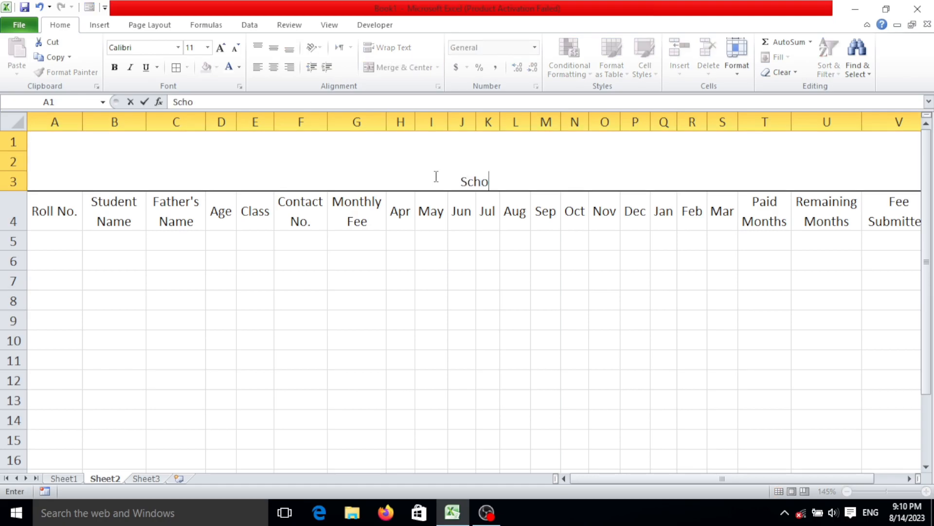
type("ol Fee Record")
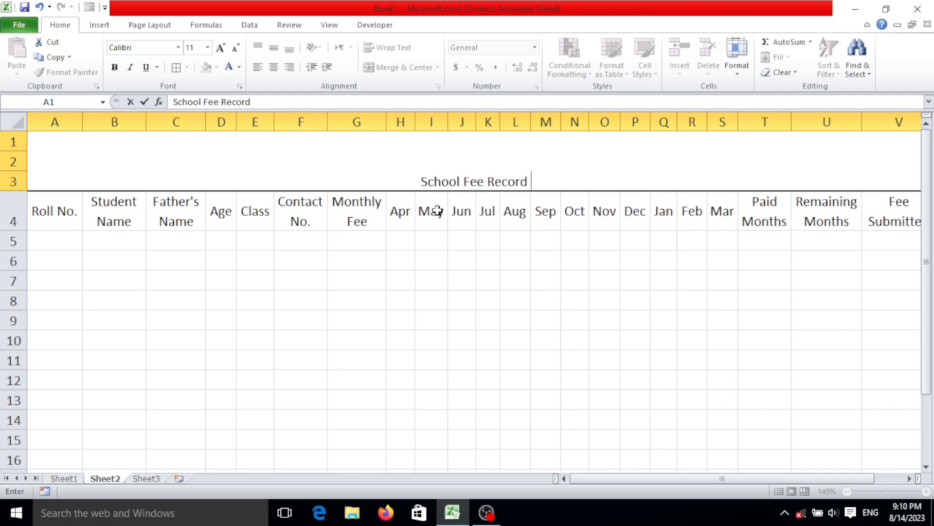
left_click(466, 153)
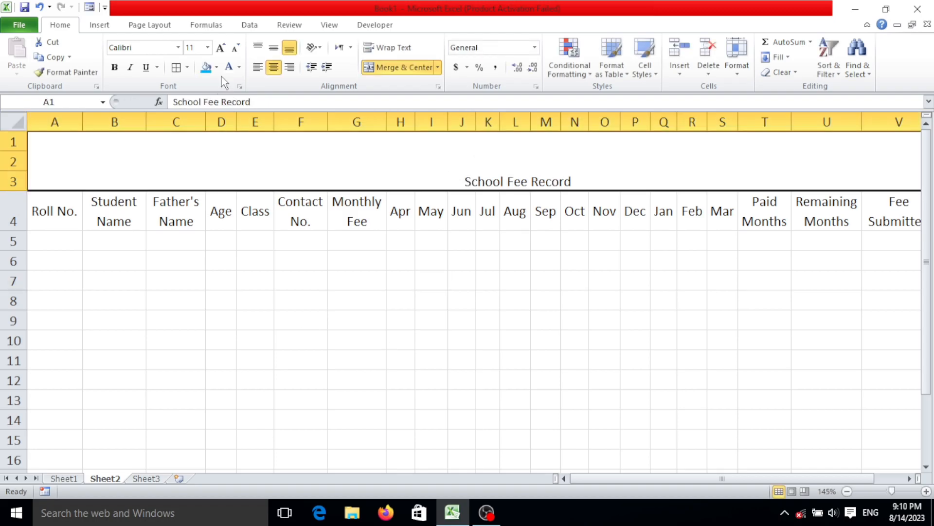
Centre the title vertically in its merged cell and set its font to Arial Black
left_click(274, 47)
left_click(178, 47)
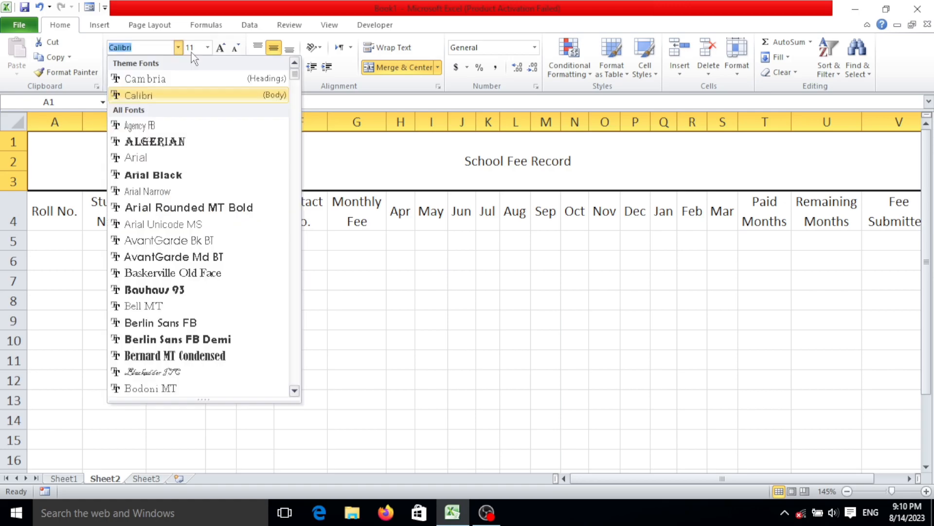
left_click(155, 178)
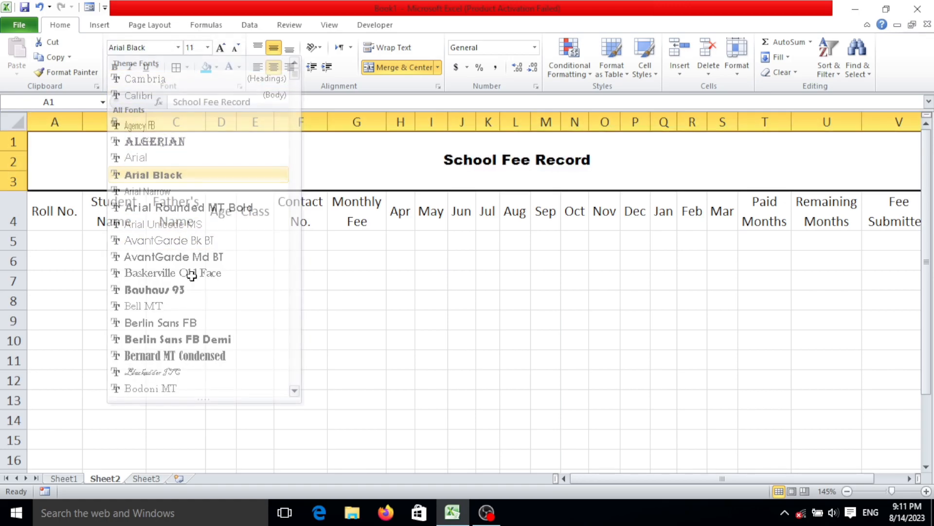
Fill the title cell with the standard dark blue and make its text white
left_click(215, 68)
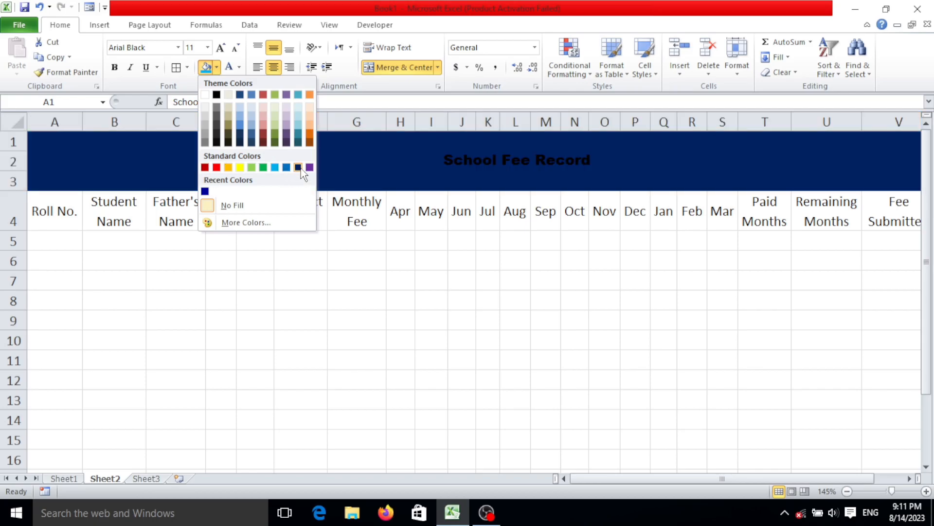
left_click(298, 167)
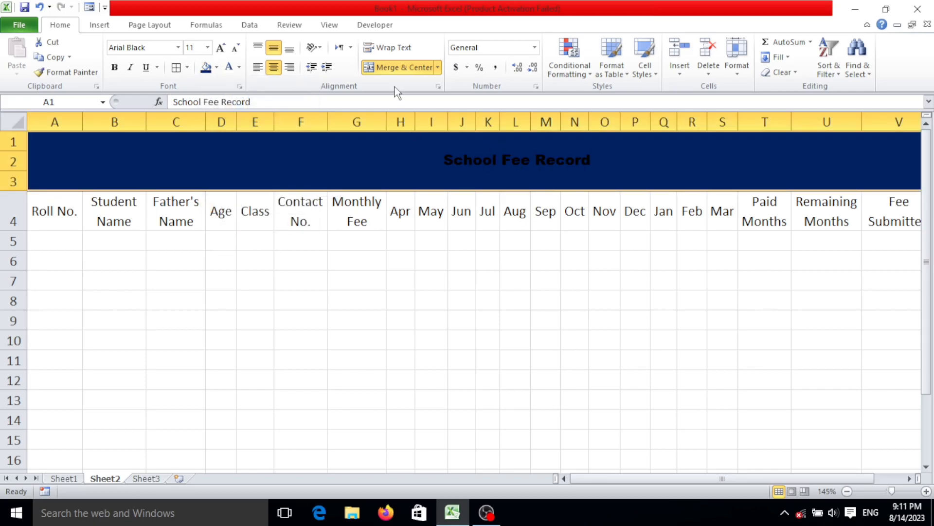
left_click(239, 67)
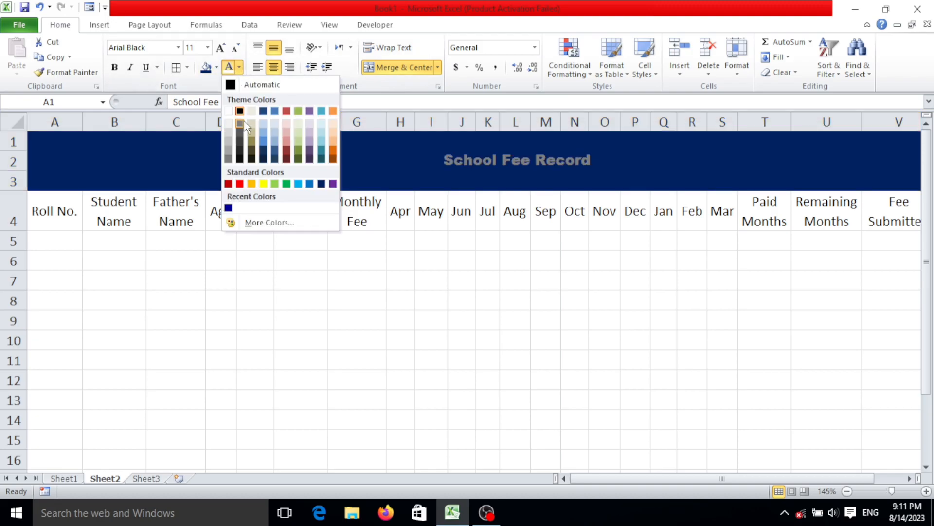
left_click(229, 111)
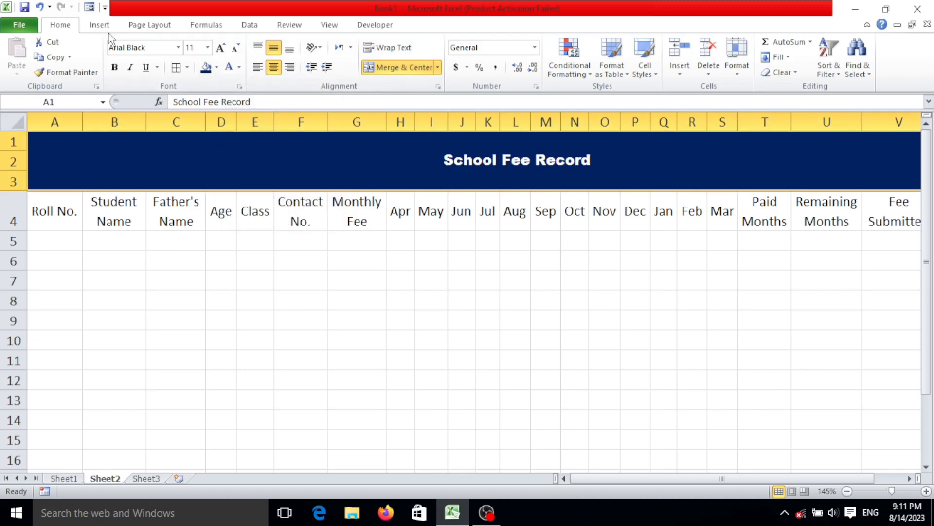
Increase the title's font size to 28
left_click(221, 47)
left_click(220, 47)
left_click(221, 47)
left_click(220, 48)
left_click(220, 47)
left_click(221, 47)
left_click(220, 48)
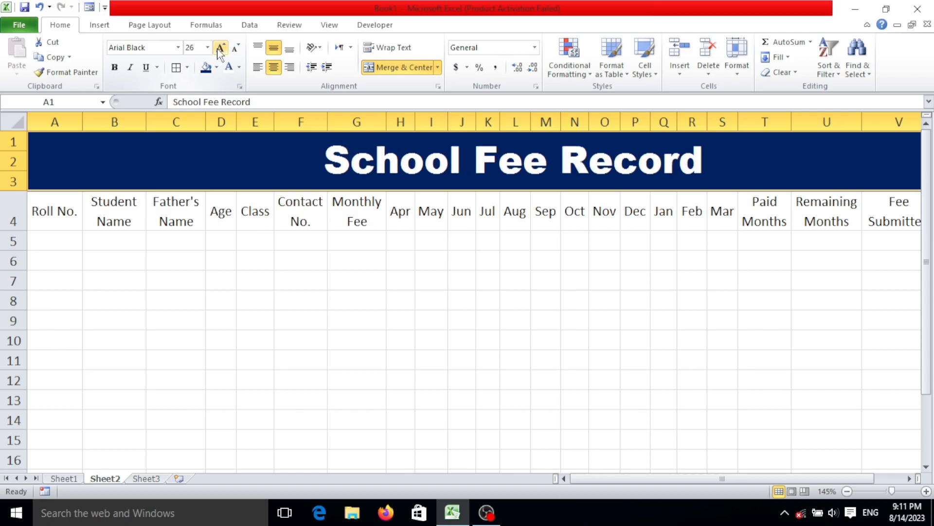
Fill the headings in A4:W4 with yellow and make them bold
left_click(61, 212)
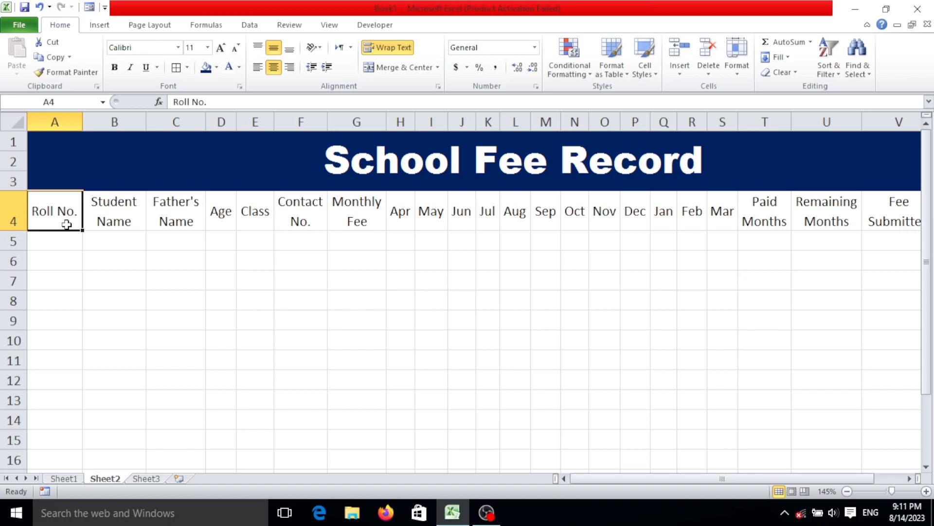
key("ctrl+shift+Right")
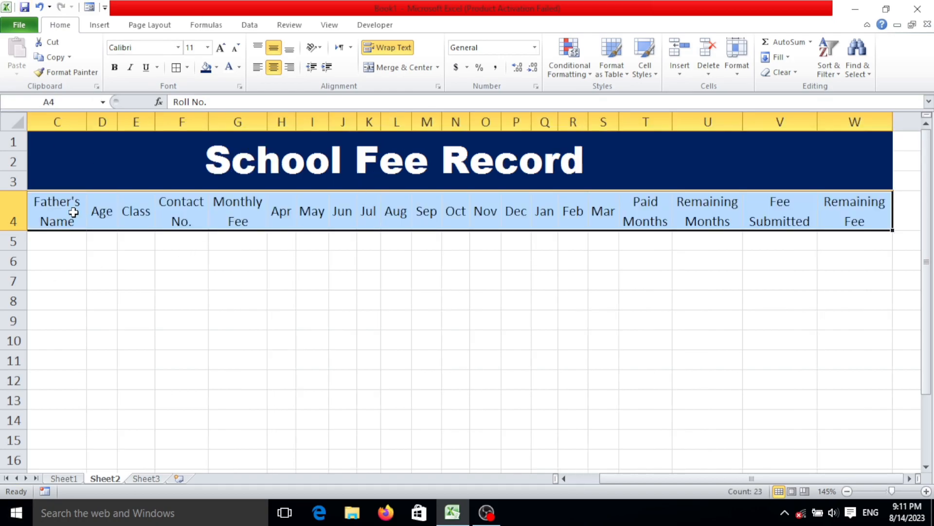
left_click(217, 69)
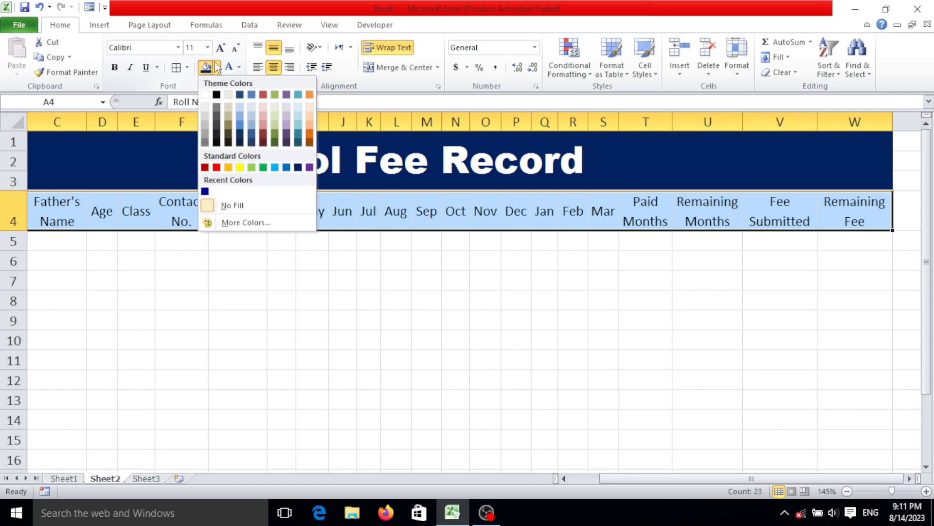
left_click(241, 166)
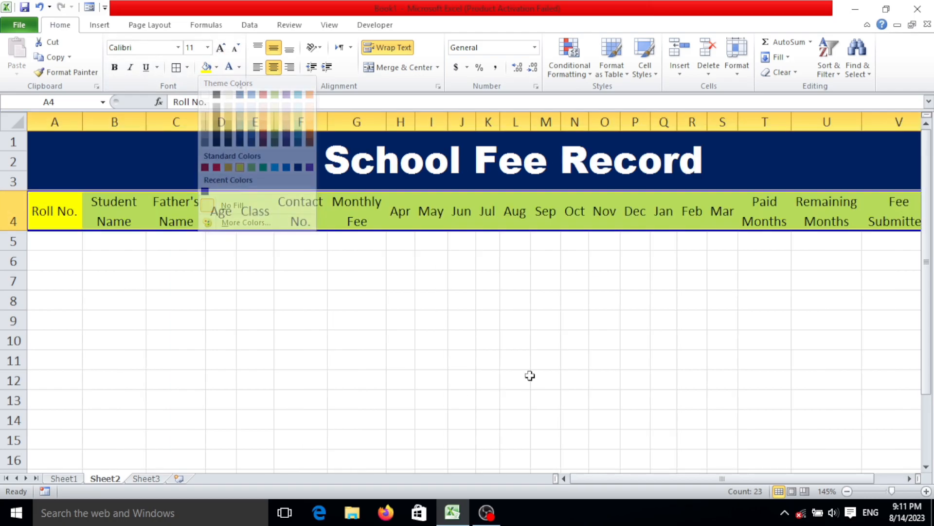
left_click(114, 67)
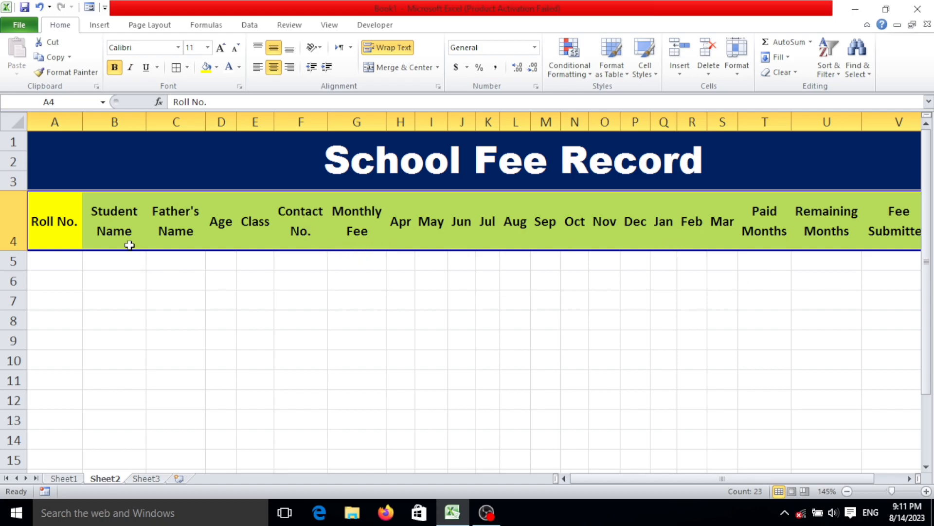
Apply All Borders to the table from the title down to row 17
left_click_drag(687, 172, 649, 448)
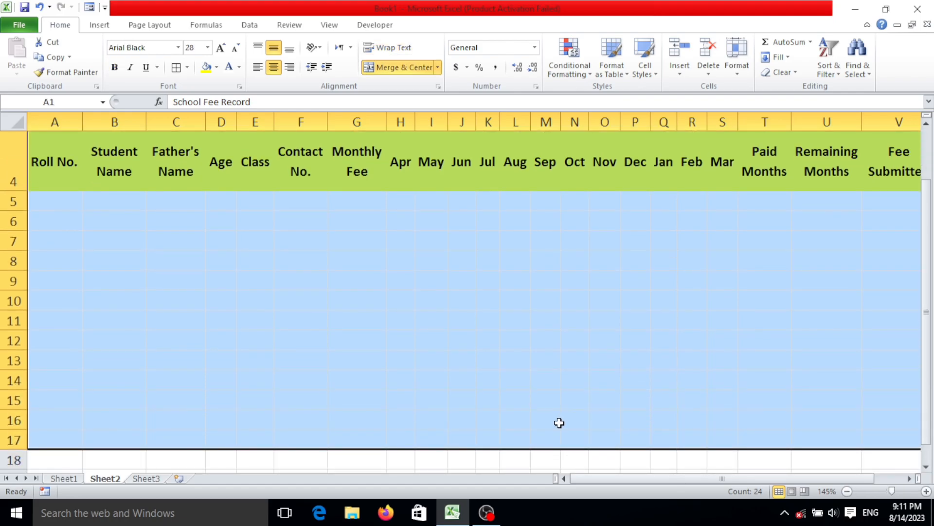
scroll(565, 404, "up", 1)
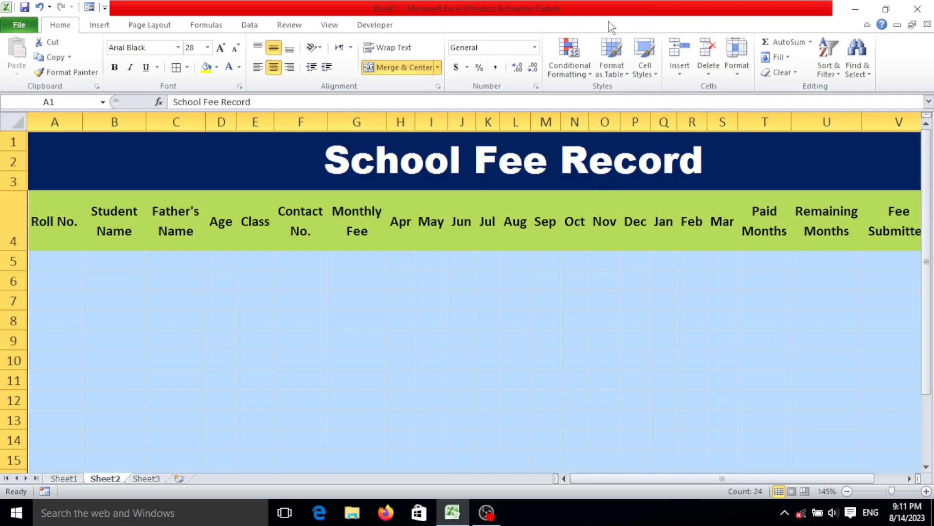
left_click(187, 69)
left_click(212, 177)
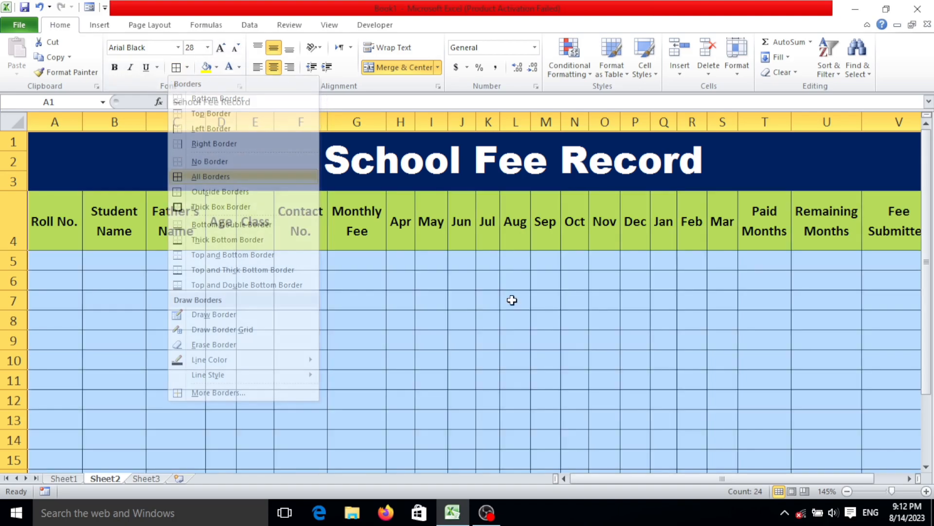
left_click(672, 315)
Enter the first student's roll number in cell A5
left_click(73, 262)
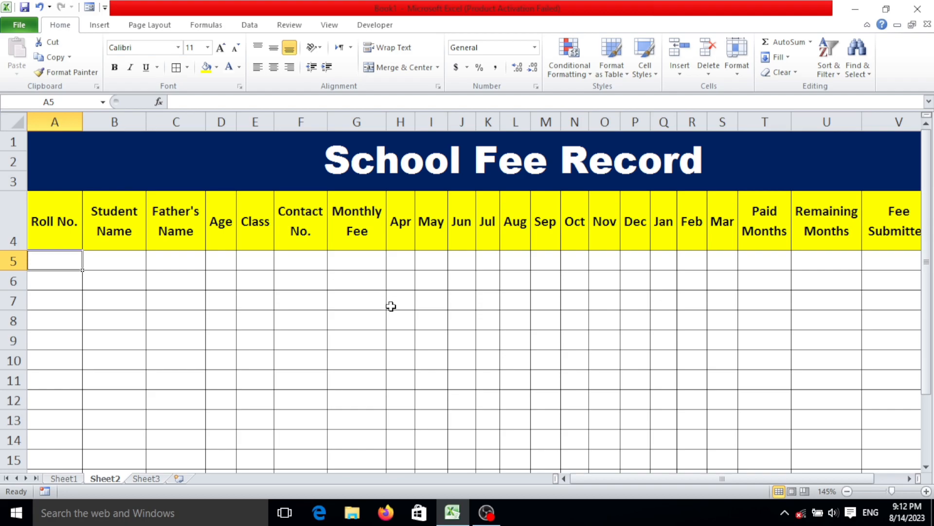
double_click(71, 263)
type("ES")
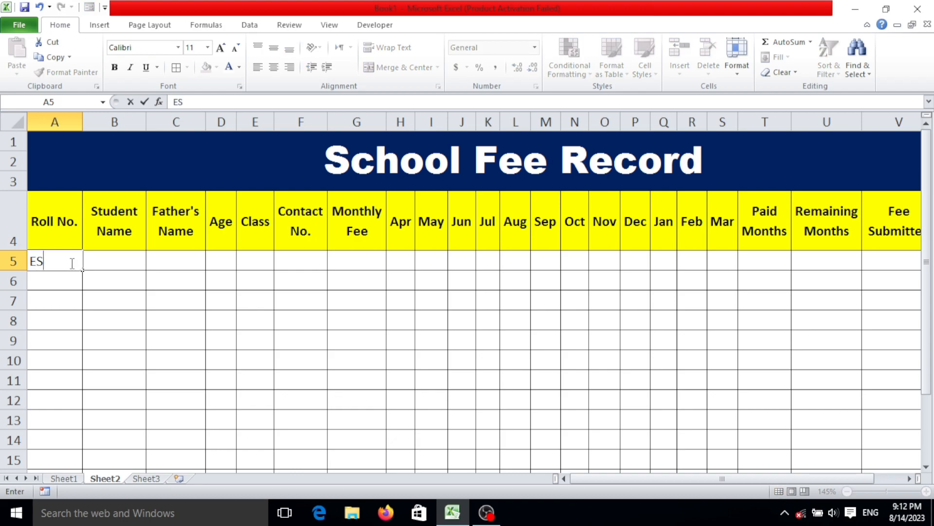
type("1001")
key("Return")
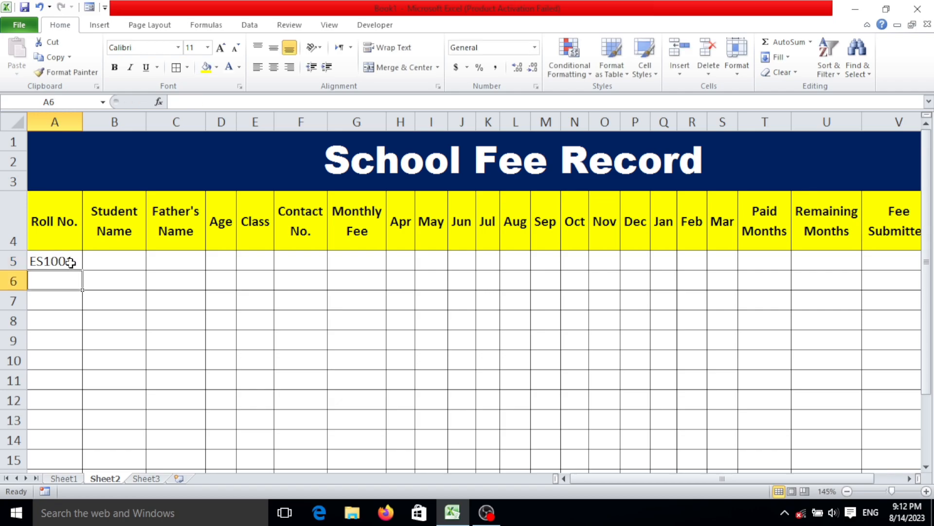
Enter the second student's roll number in cell A6 with the prefix in capitals
type("Es1")
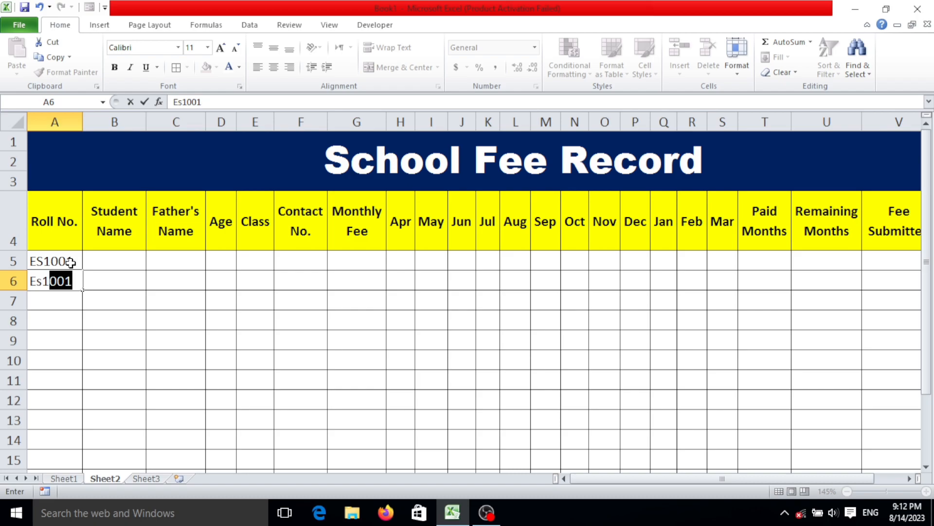
key("BackSpace")
key("BackSpace")
key("BackSpace")
type("S1")
type("001")
key("BackSpace")
type("2")
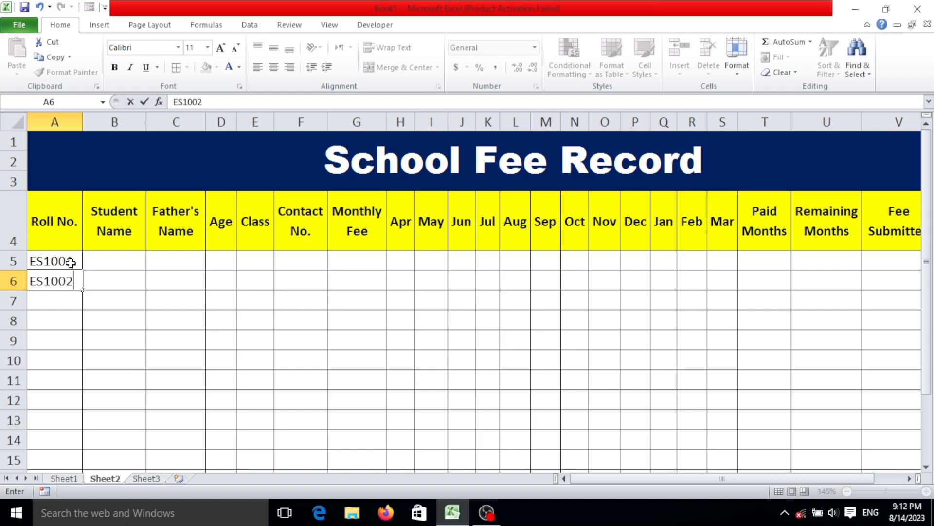
key("Return")
Enter the first student's name in cell B5
left_click(100, 261)
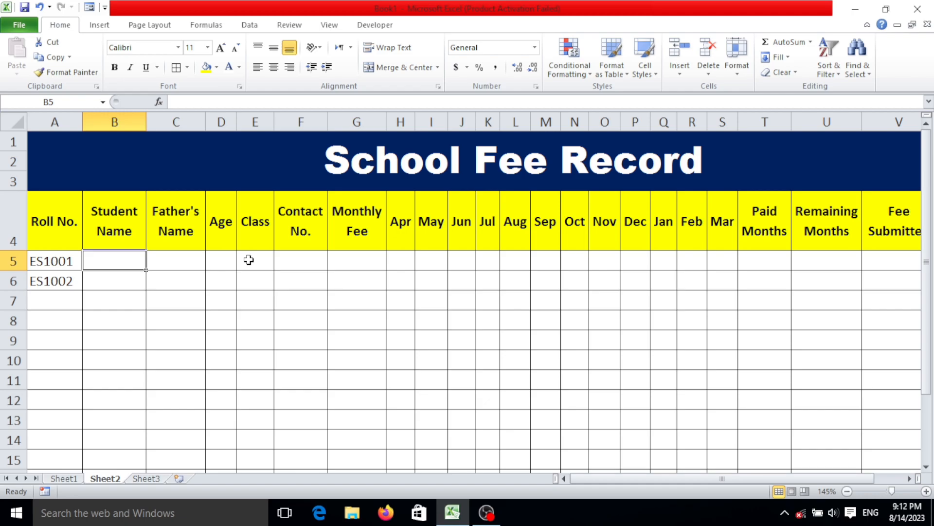
type("SU")
key("BackSpace")
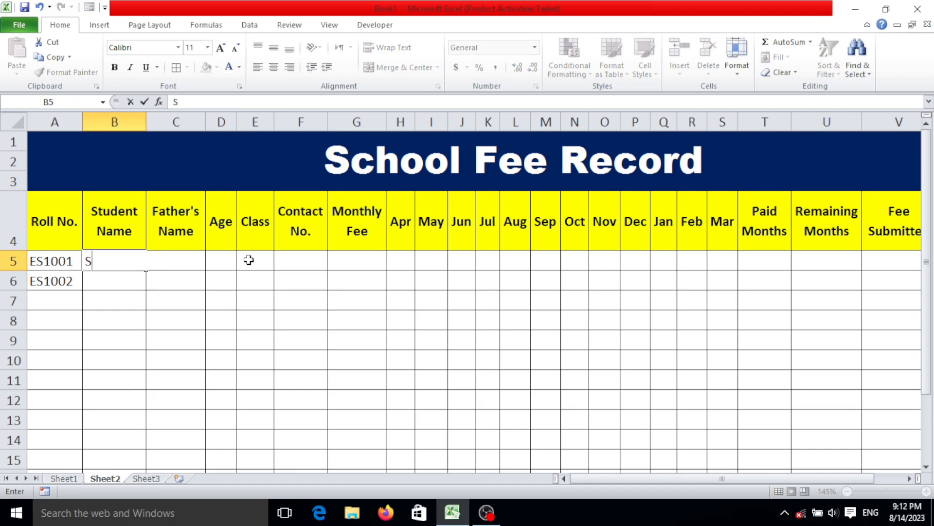
type("uraj")
key("Return")
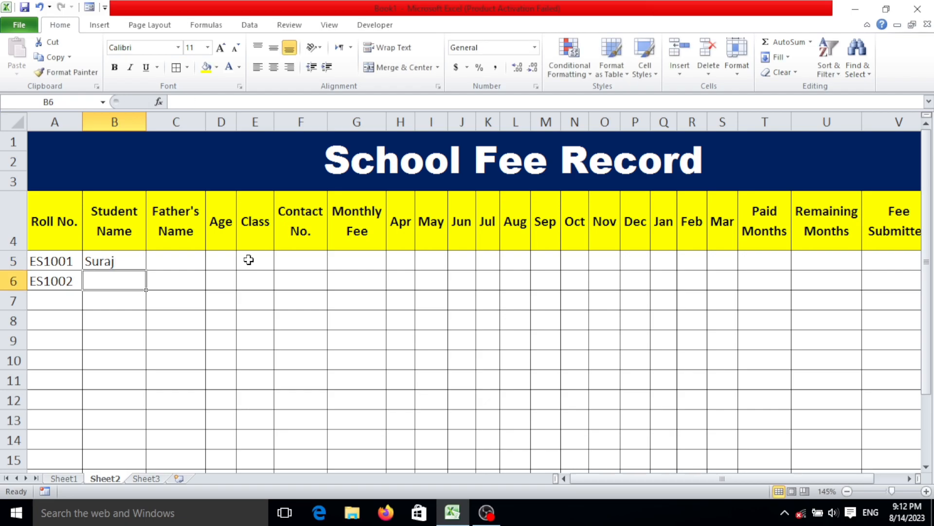
Enter the second student's name in cell B6
type("Sh")
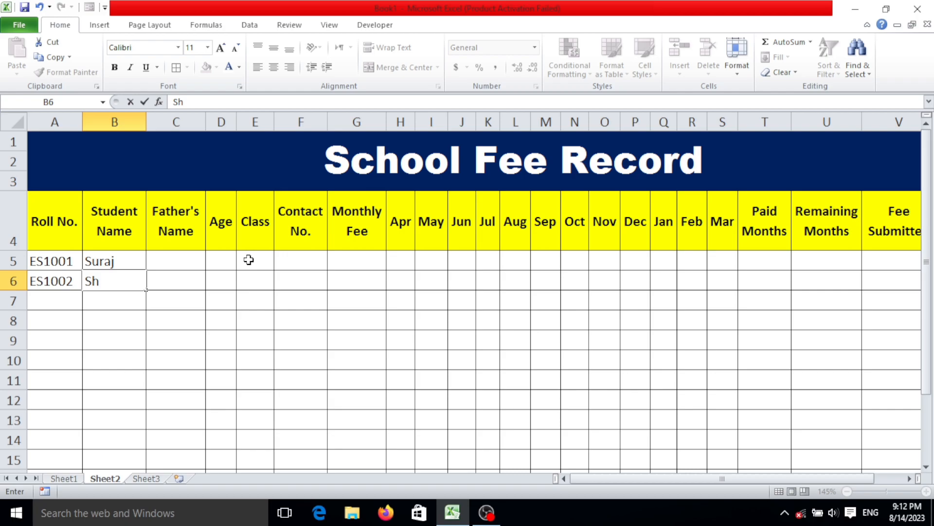
type("ushand")
key("BackSpace")
type("t")
key("Tab")
key("Up")
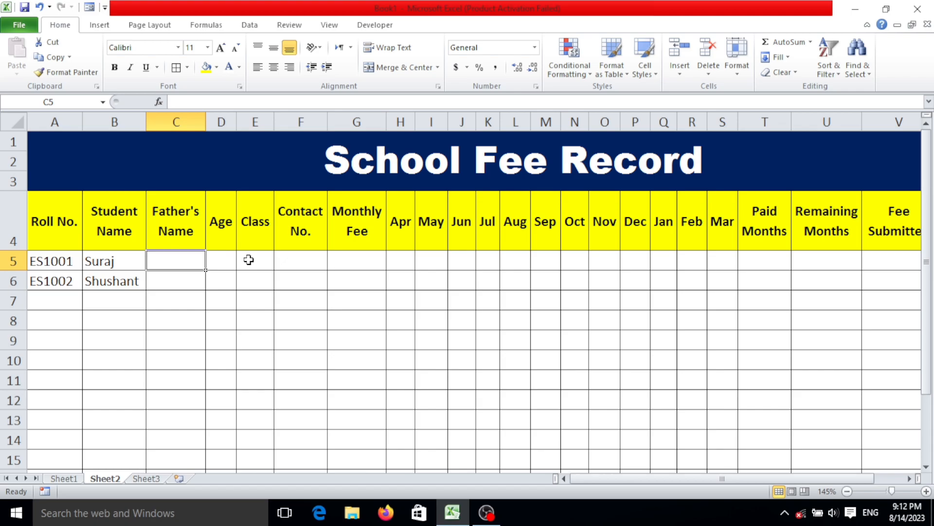
Enter the first student's father's name with the title Mr. in cell C5
type("m")
key("BackSpace")
type("Mr")
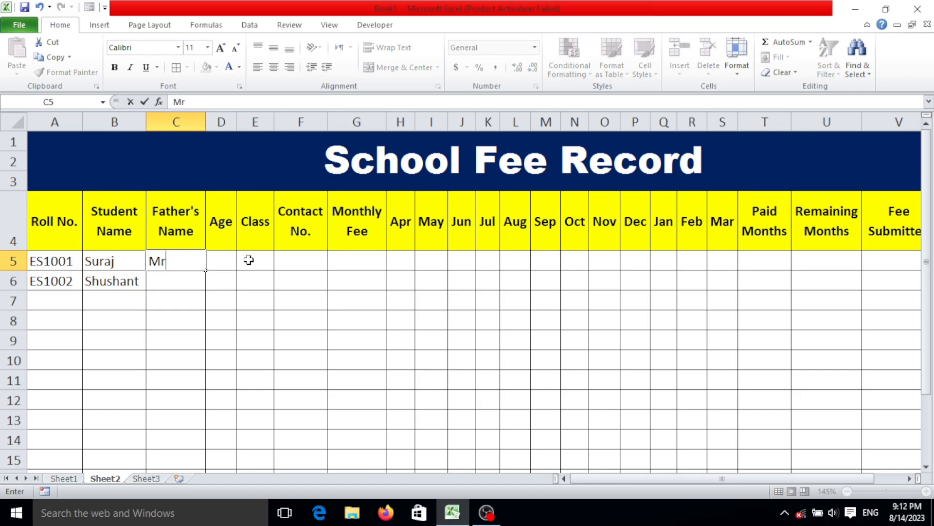
type(". AJ")
key("BackSpace")
type("jeet")
key("Return")
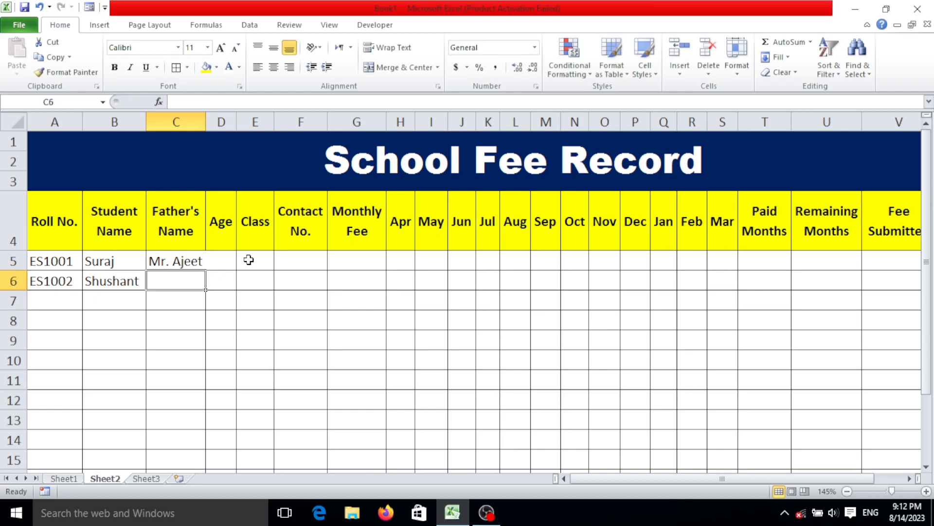
Enter the second student's father's name with the title Mr. in cell C6 and widen column C to fit it
type("=")
key("BackSpace")
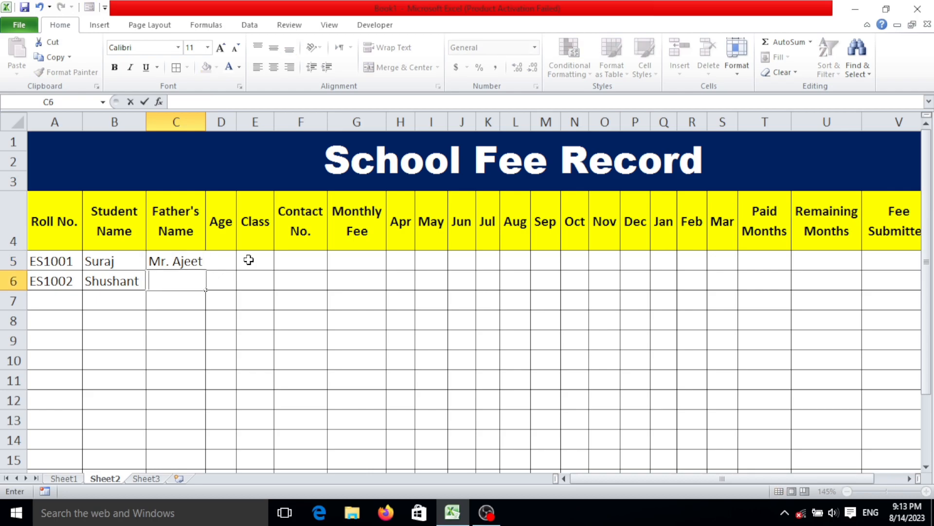
type("Mr. ")
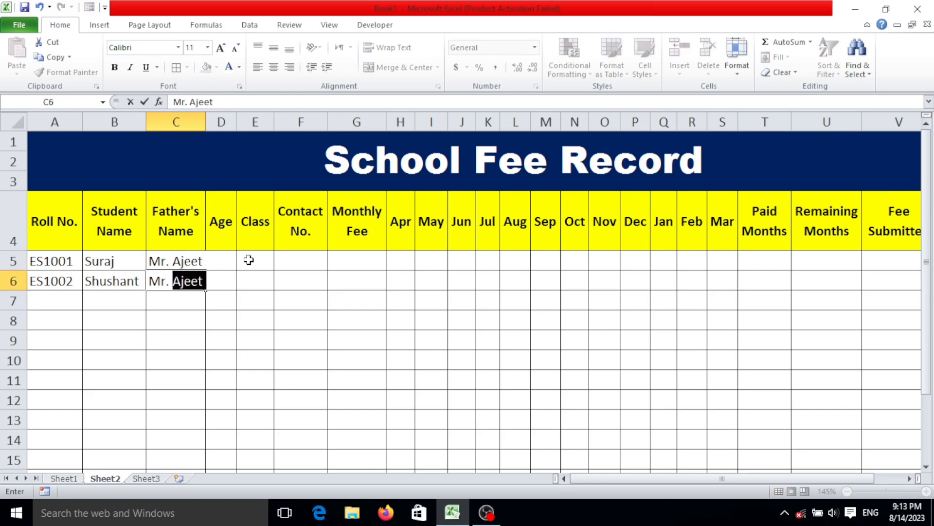
type("Aman")
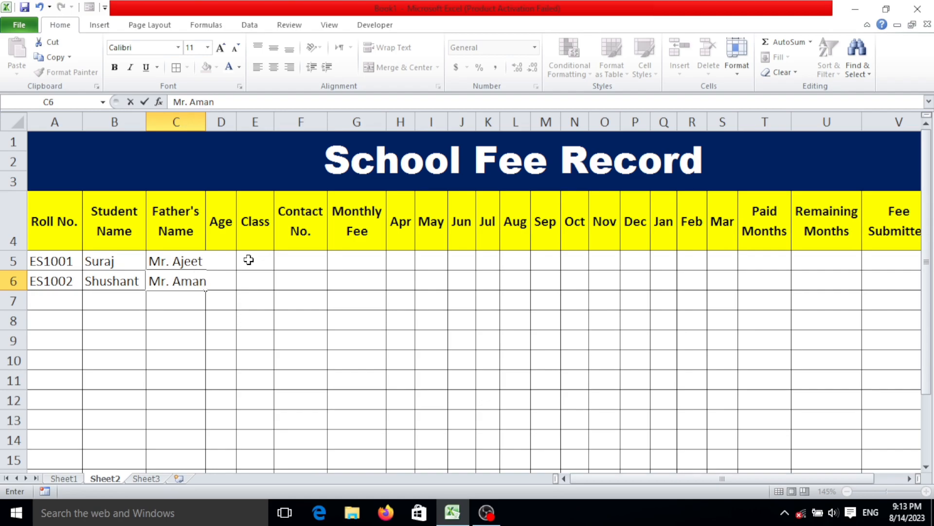
key("Tab")
key("Up")
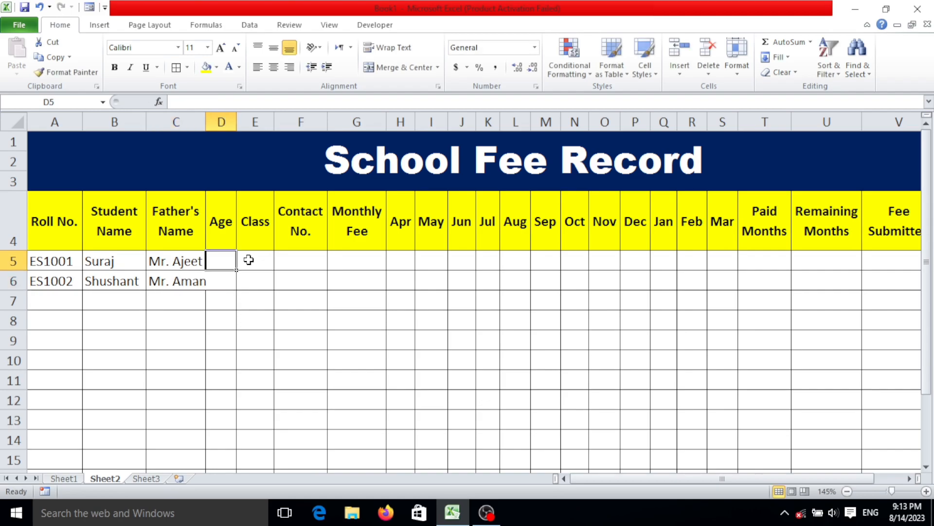
left_click_drag(206, 127, 214, 127)
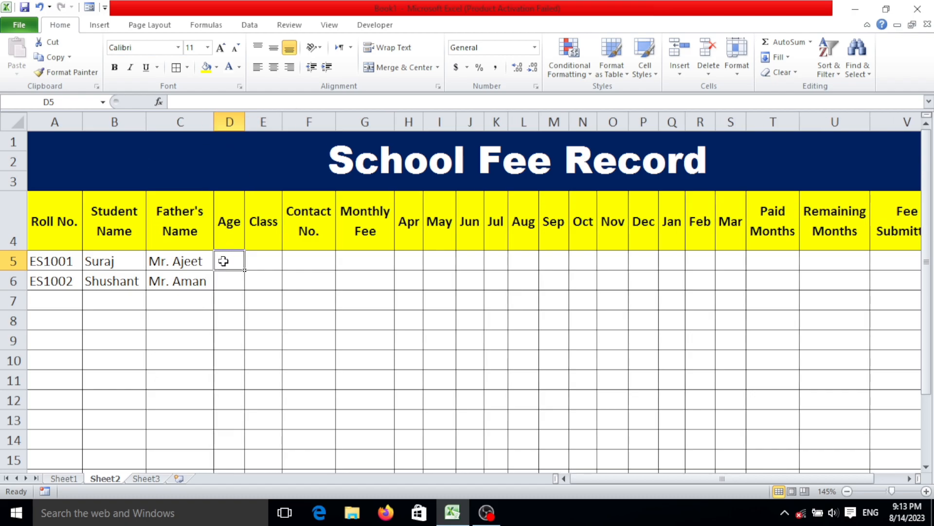
Enter the students' ages, 15 in cell D5 and 16 in cell D6
type("15")
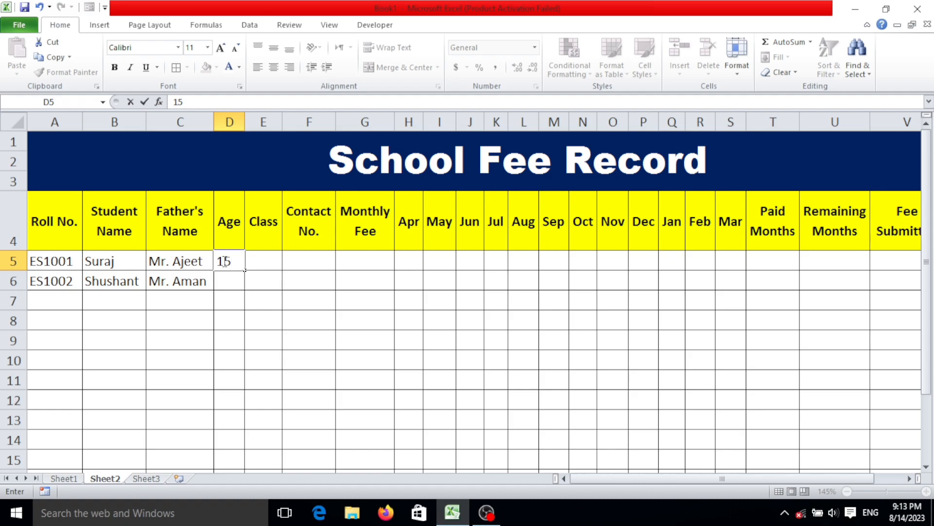
key("Return")
type("16")
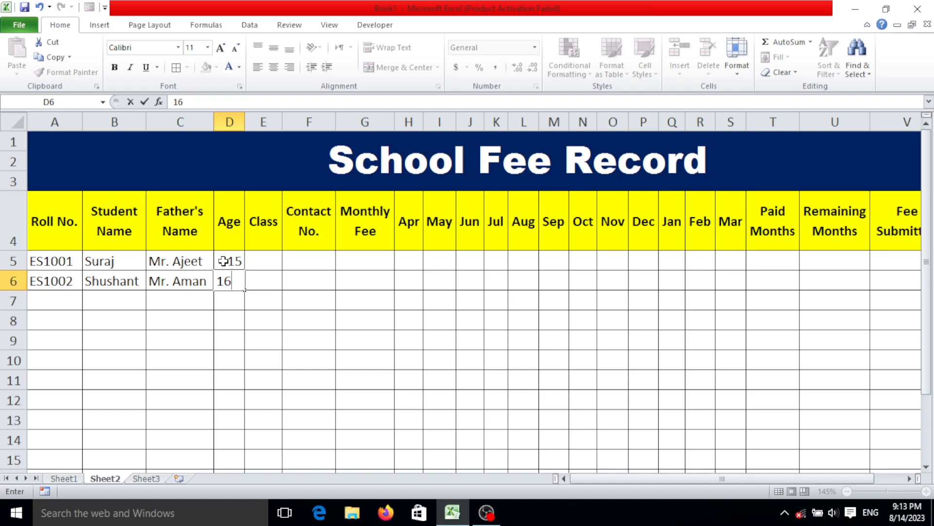
key("Return")
Enter 10th as the class of both students in cells E5 and E6
left_click(263, 256)
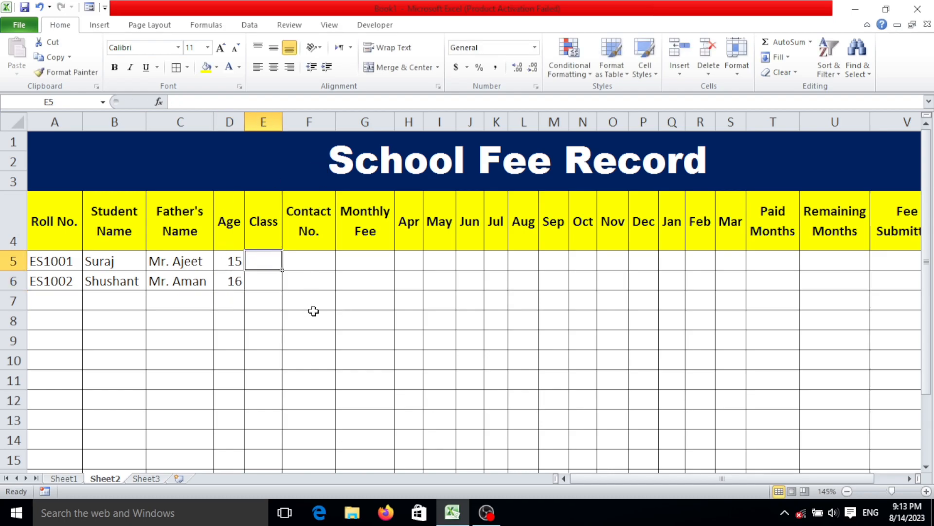
type("10th")
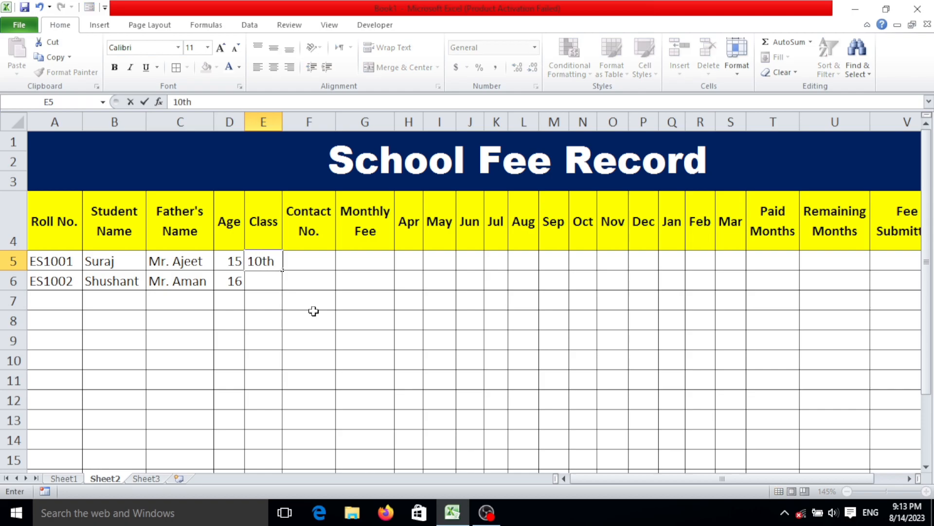
key("Return")
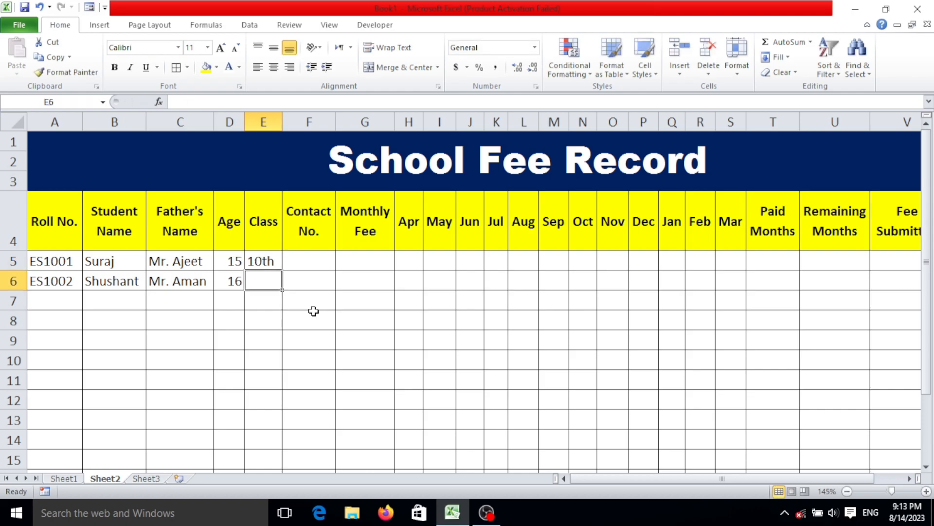
type("10th")
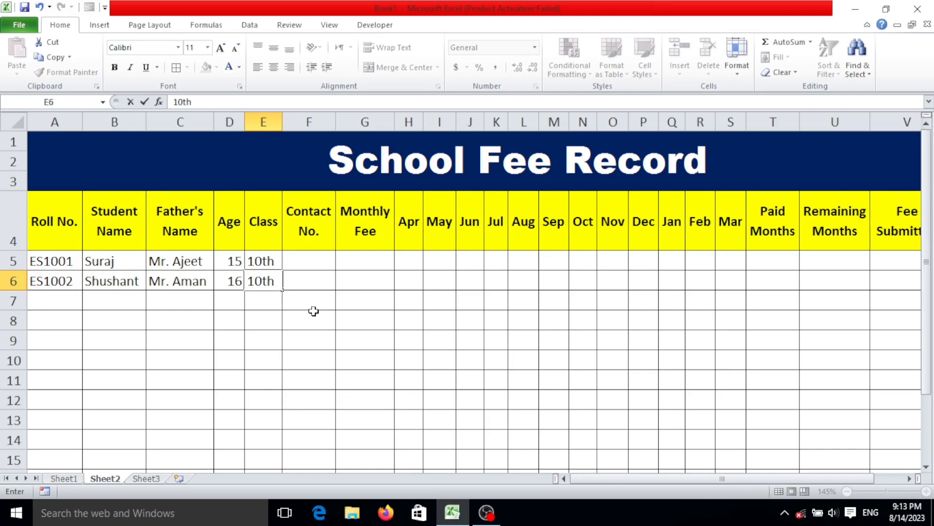
key("Return")
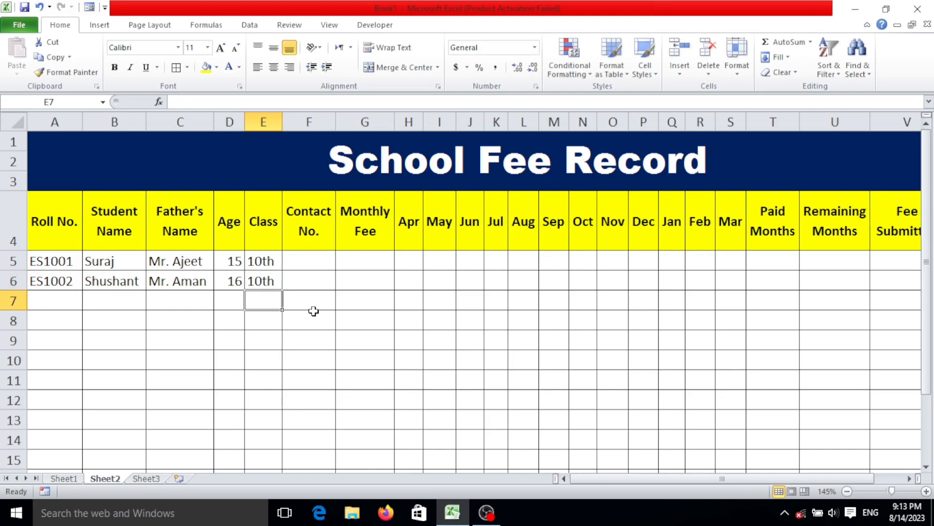
Widen the Contact No. column and enter the first student's contact number in cell F5
left_click(317, 266)
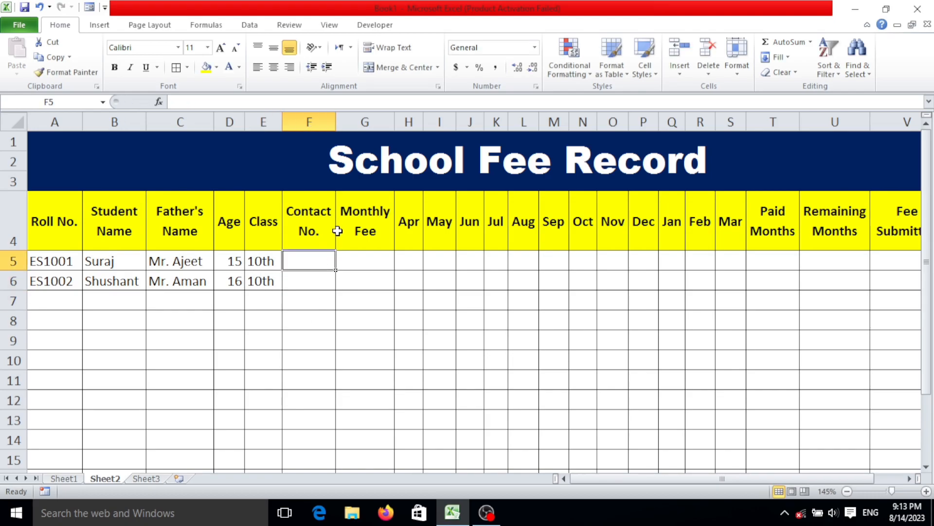
left_click_drag(336, 122, 356, 122)
type("1234")
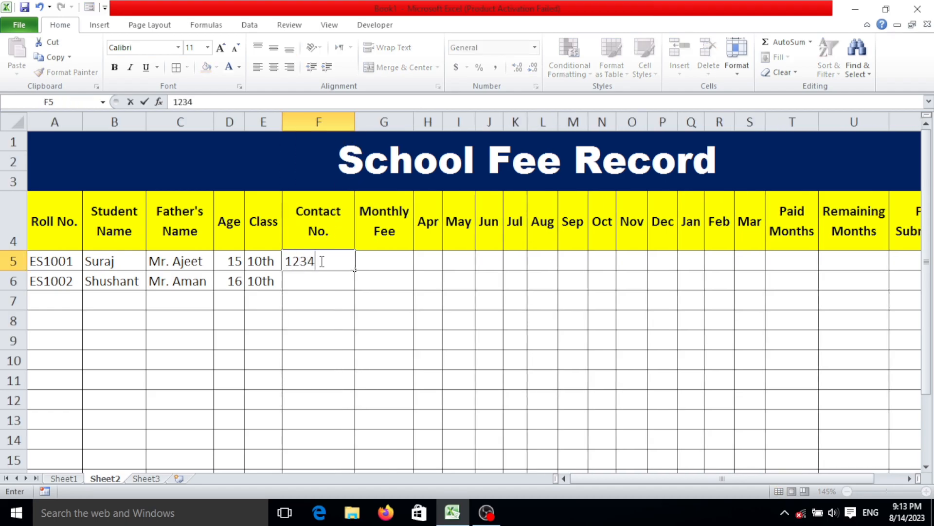
type("567890")
key("Return")
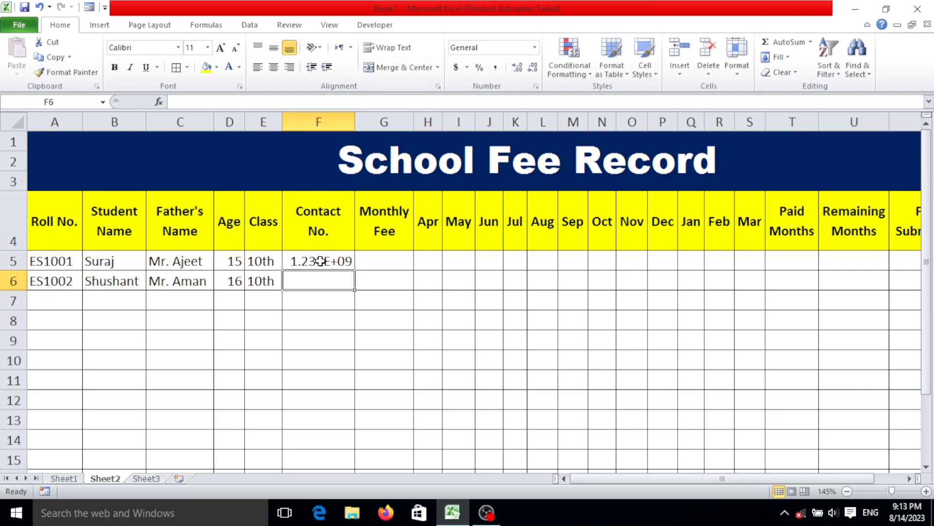
Enter the second student's contact number in cell F6 and autofit column F to show both numbers in full
left_click(322, 260)
left_click(337, 285)
type("321654")
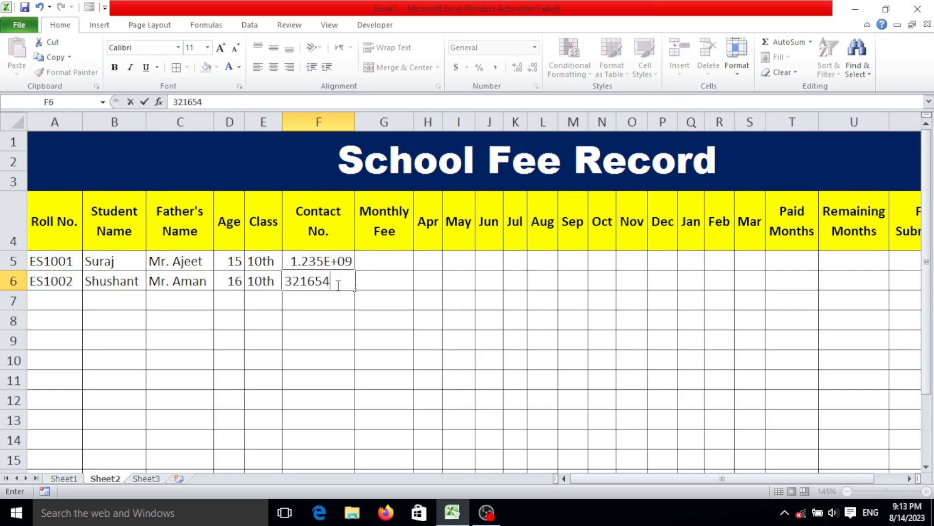
type("9870")
key("Return")
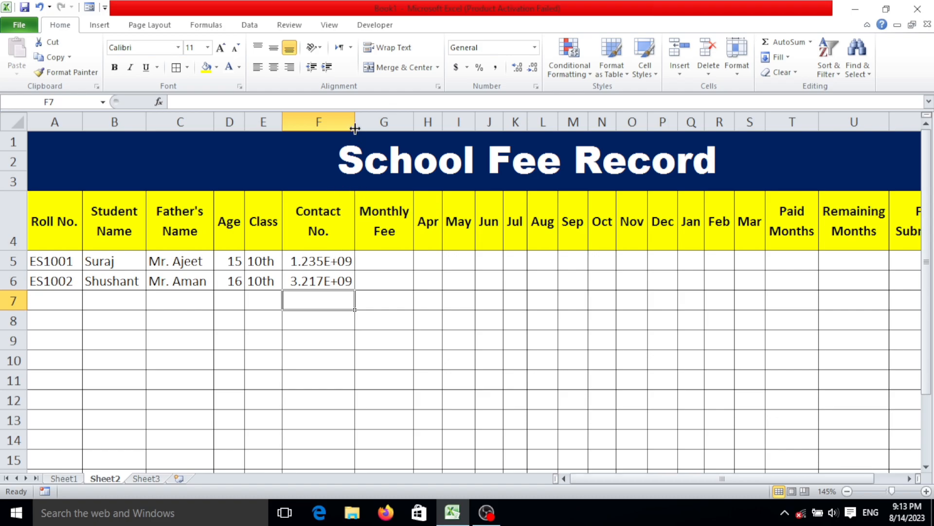
left_click_drag(330, 266, 334, 272)
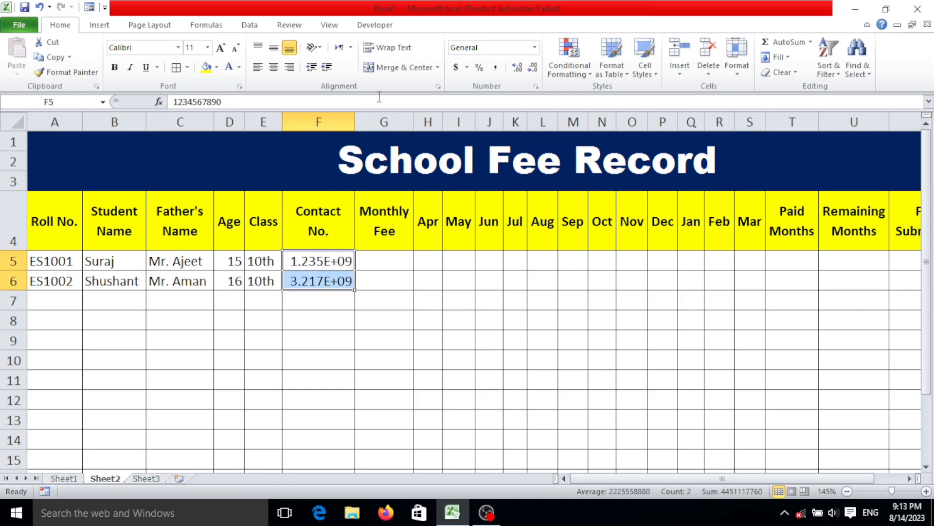
double_click(356, 126)
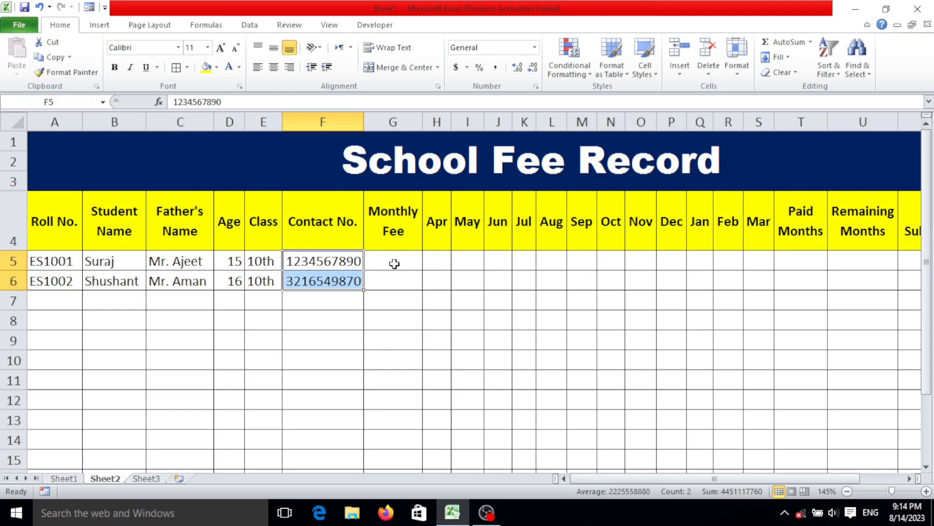
Enter a monthly fee of 1000 for both students in cells G5 and G6
left_click(394, 263)
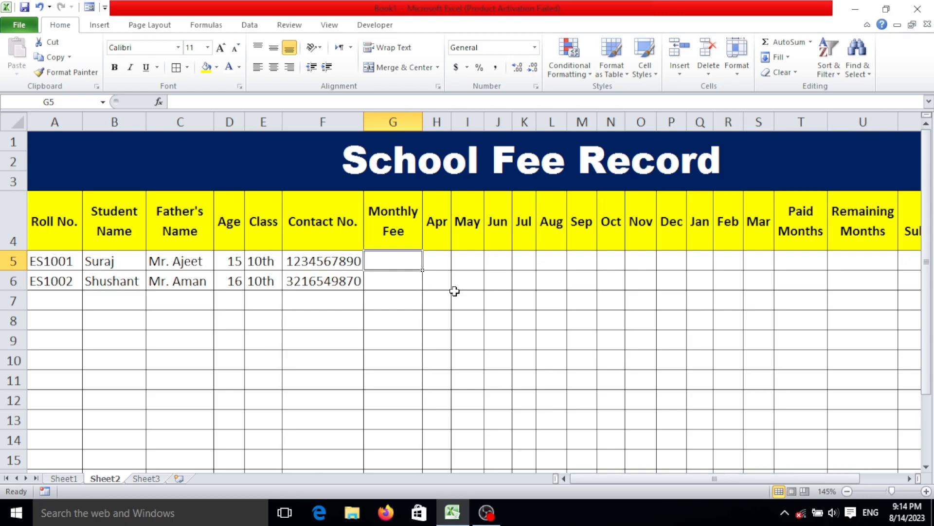
type("1000")
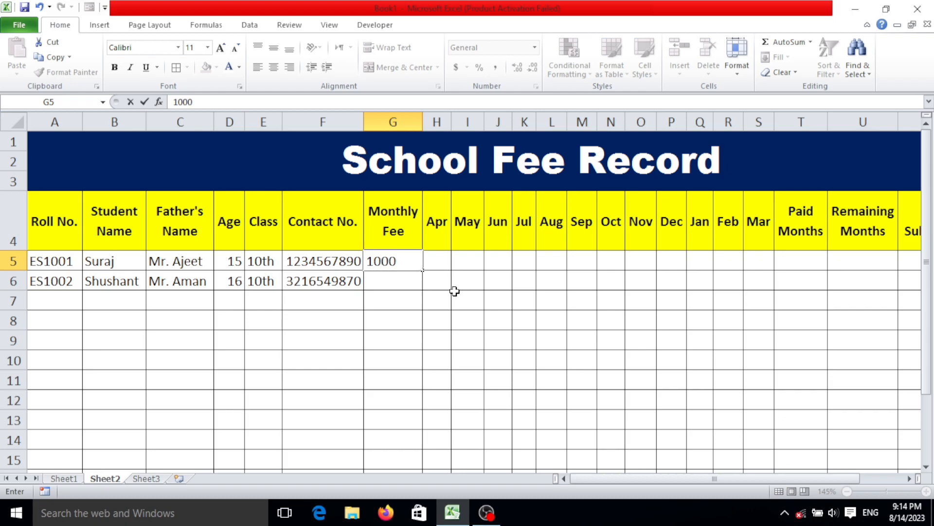
key("Return")
type("1000")
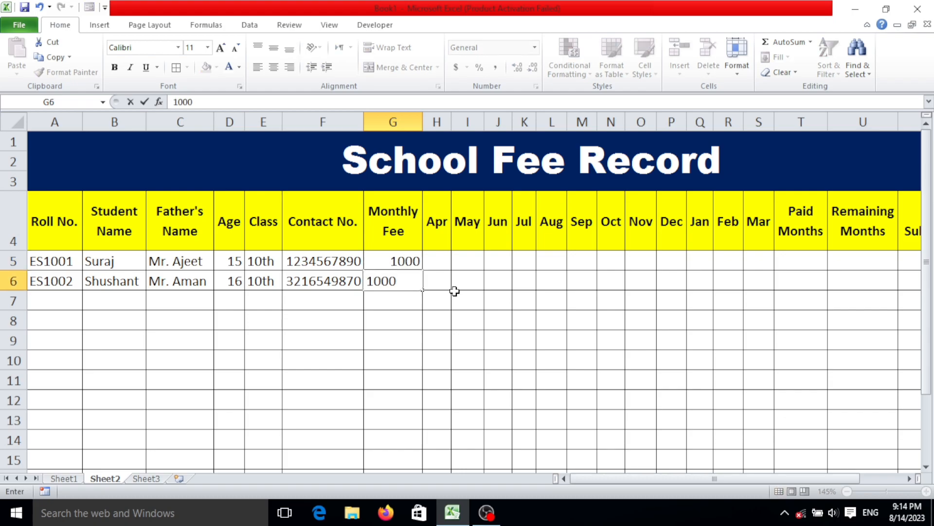
key("Return")
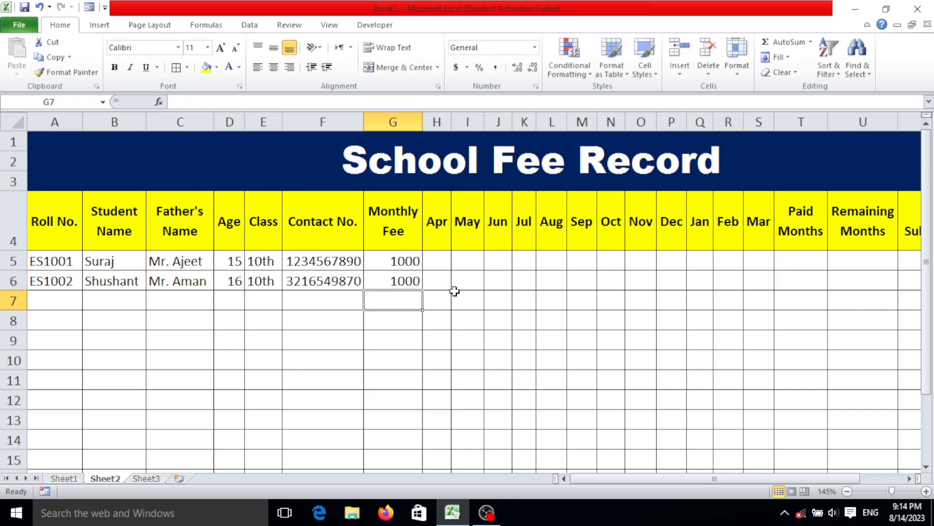
left_click(429, 259)
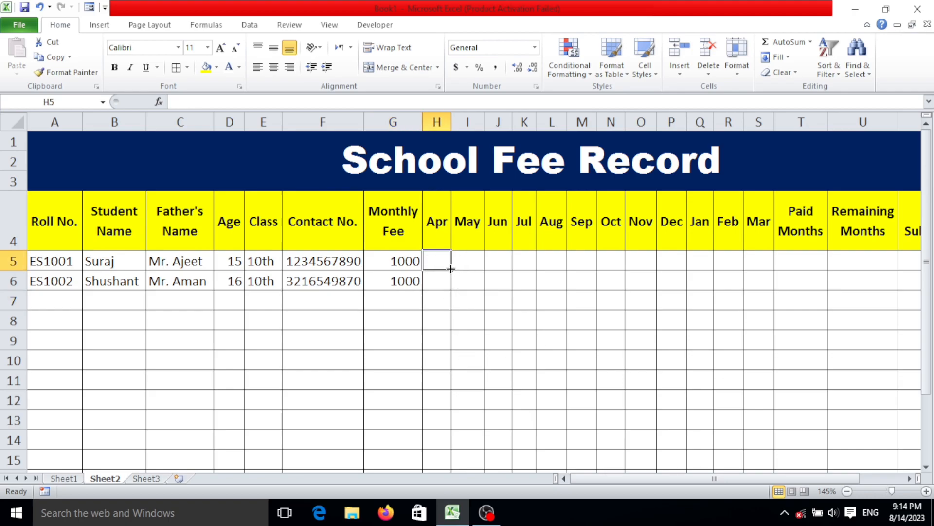
left_click_drag(428, 261, 758, 404)
left_click(684, 306)
left_click_drag(439, 268, 720, 363)
left_click(720, 363)
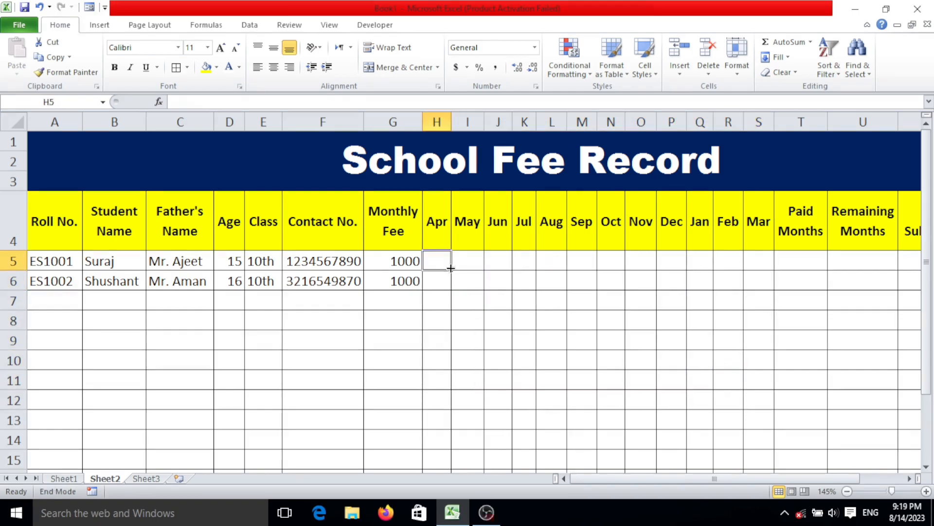
Set the font of the first student's Apr to Mar cells, H5:S5, to Wingdings 2
left_click_drag(442, 263, 748, 258)
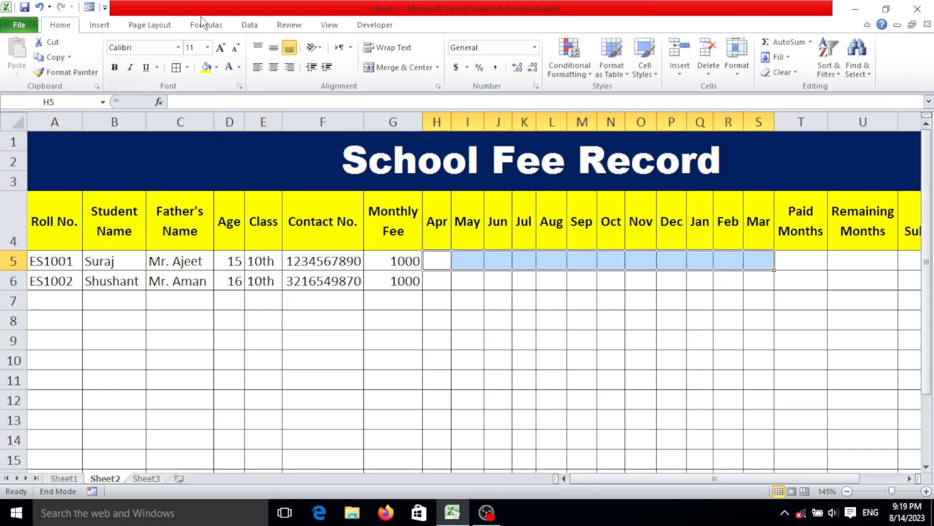
left_click(179, 48)
scroll(212, 146, "down", 20)
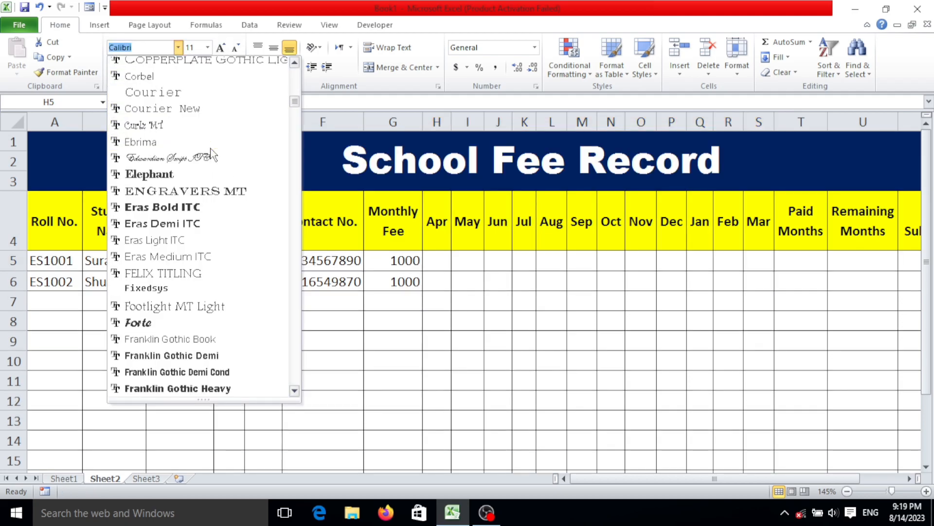
scroll(212, 152, "down", 20)
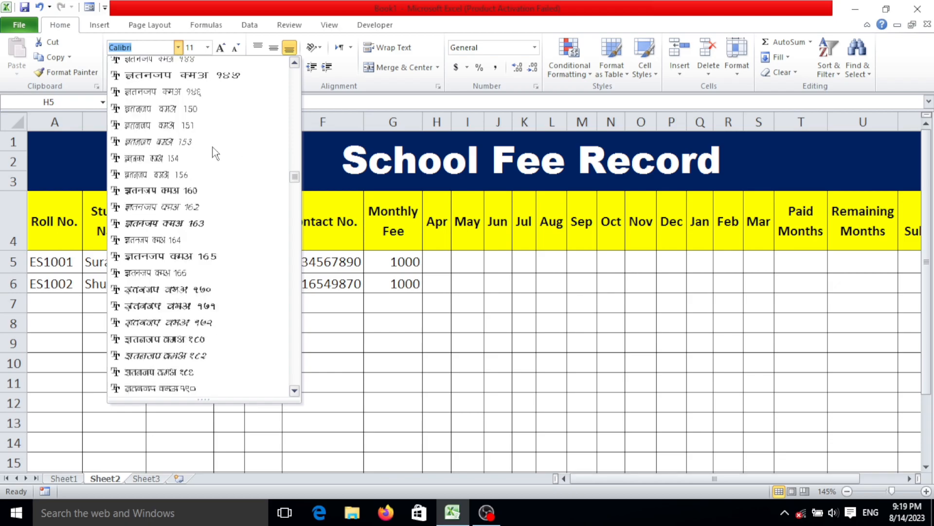
scroll(213, 151, "down", 20)
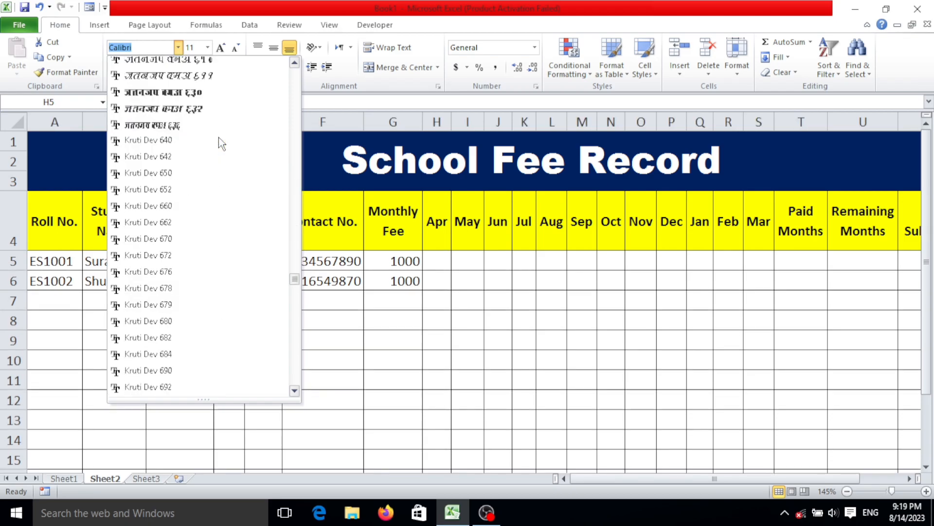
scroll(210, 209, "down", 20)
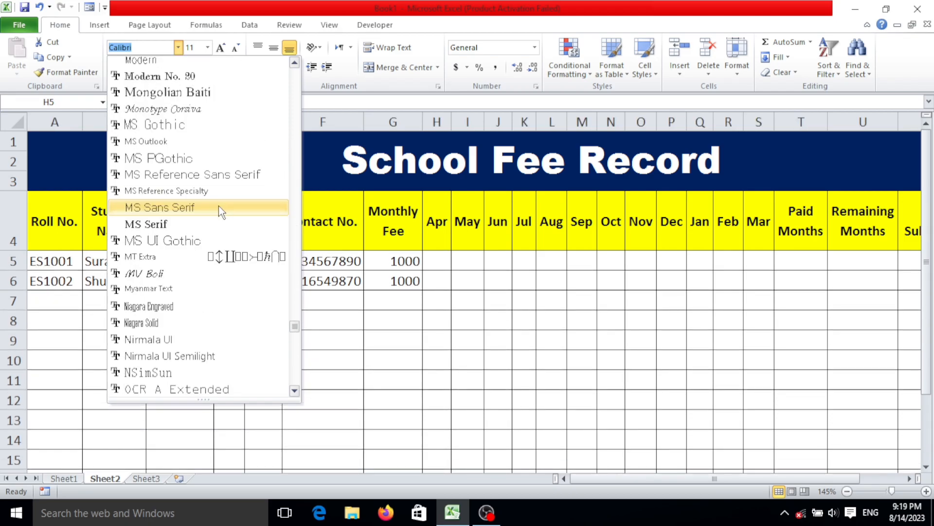
scroll(210, 218, "down", 20)
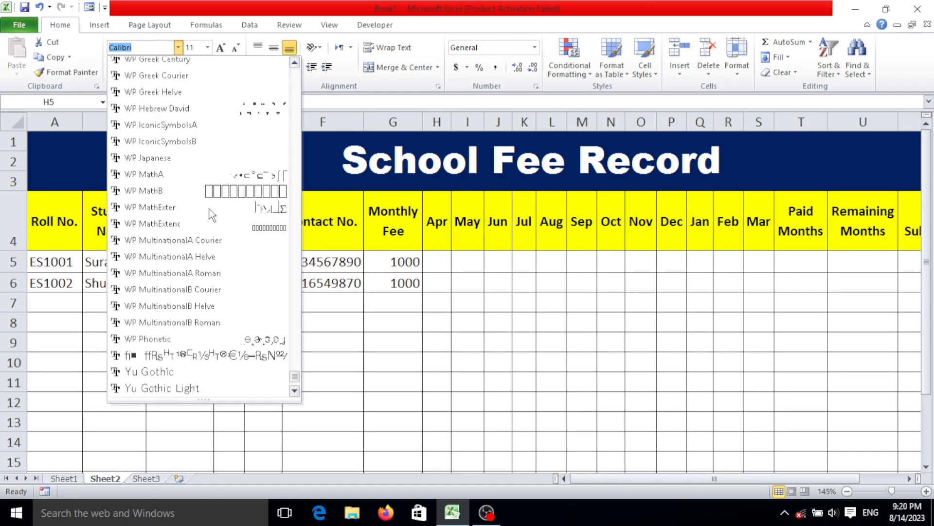
scroll(186, 210, "up", 3)
scroll(192, 156, "up", 3)
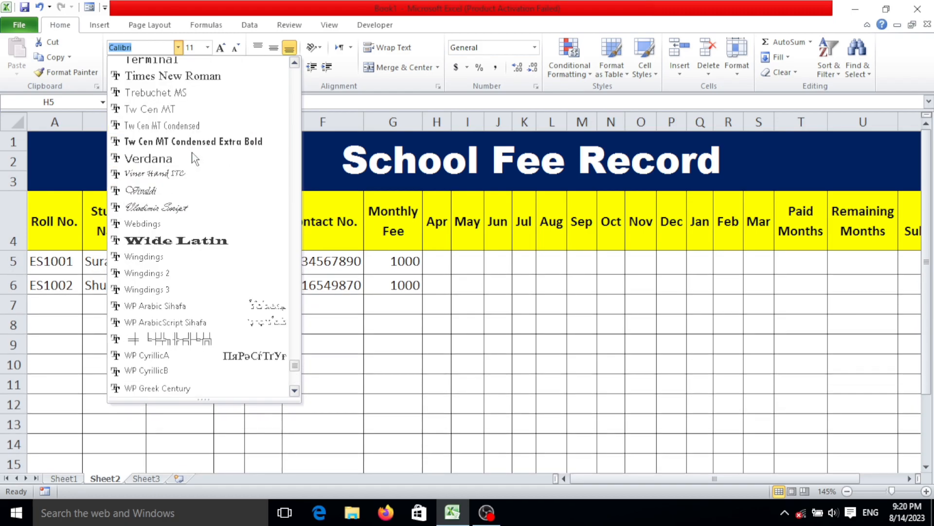
left_click(176, 274)
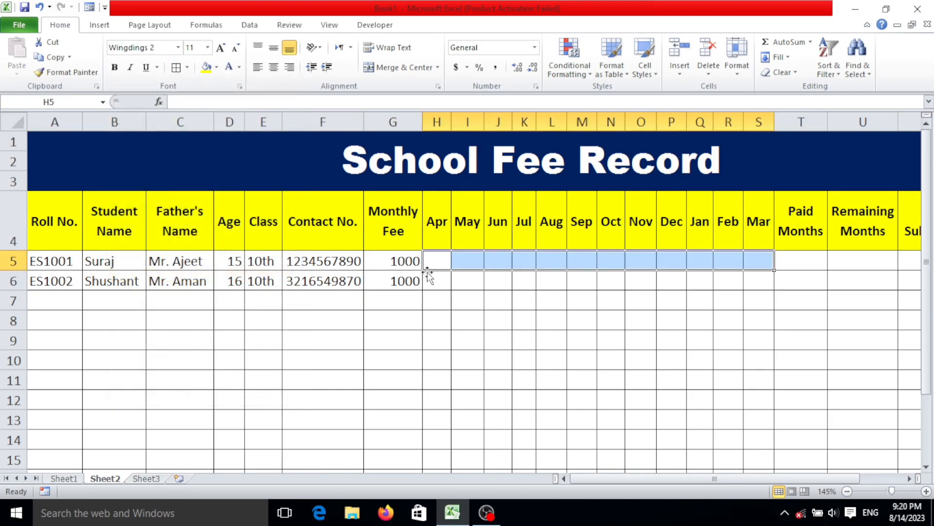
Enter a capital P in H5 as a tick mark and fill it across the month cells H5:S17
left_click(443, 264)
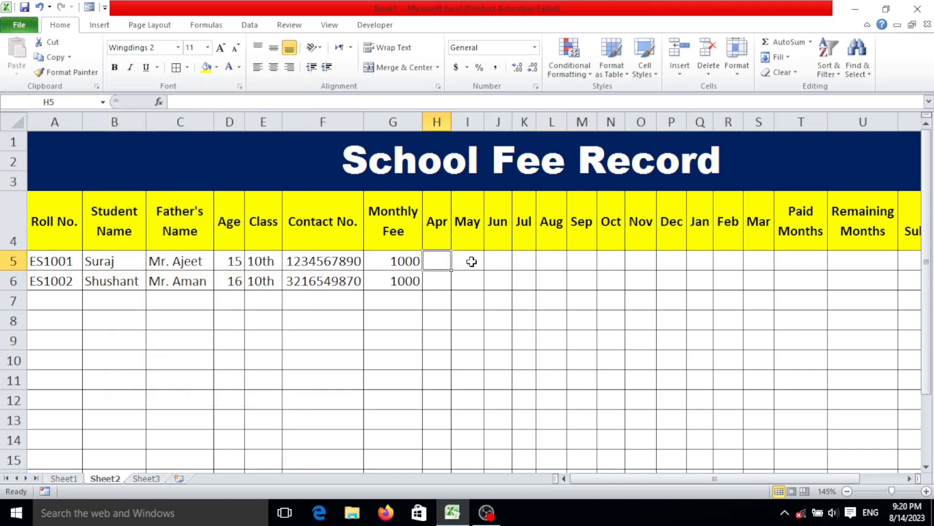
type("P")
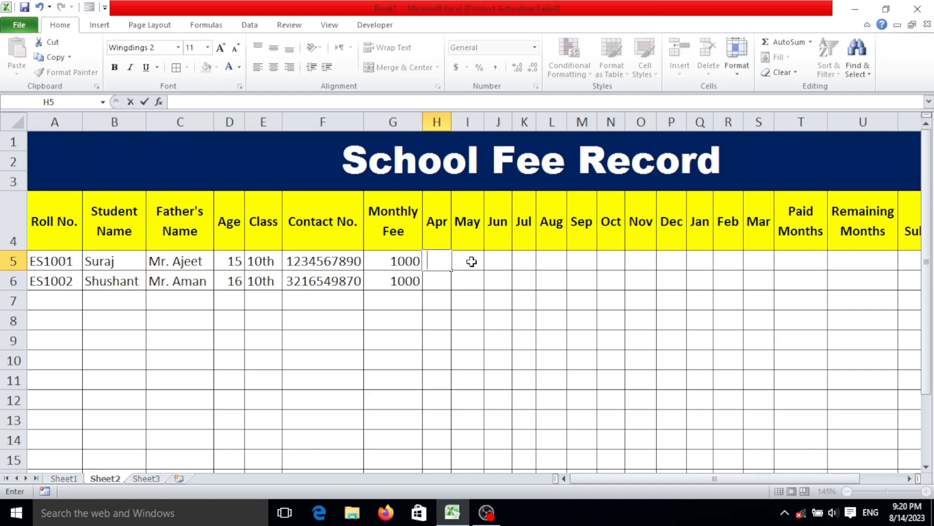
type("p")
key("BackSpace")
key("Return")
left_click(448, 267)
left_click_drag(452, 272, 762, 384)
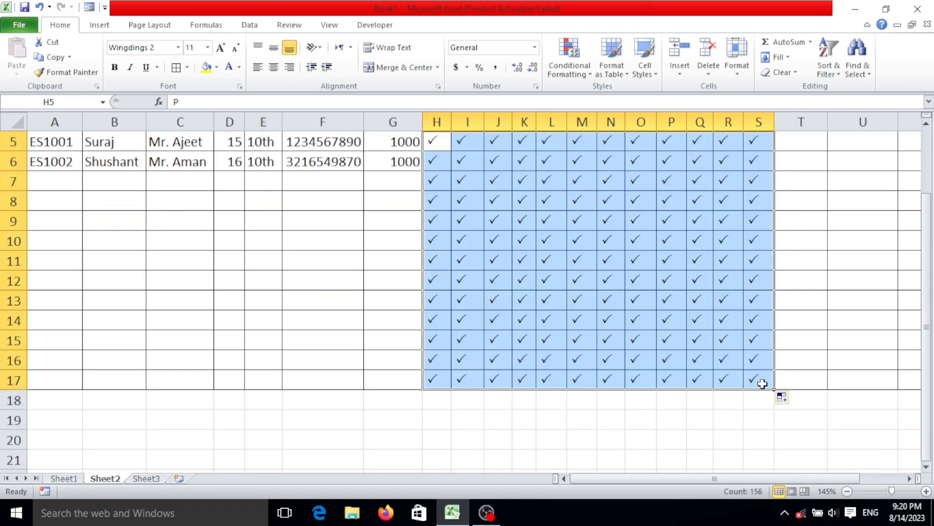
scroll(763, 384, "up", 2)
left_click(730, 363)
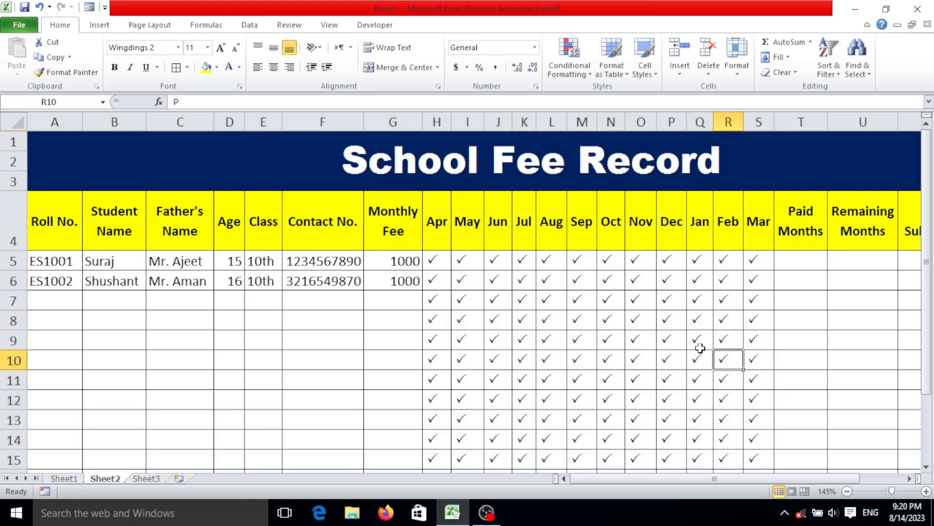
Clear the tick marks in cells O8, Q10, R7, N6, P6, Q6, S6, S5 and M6
left_click(633, 320)
key("Delete")
left_click(697, 363)
key("Delete")
left_click(733, 299)
key("Delete")
left_click(611, 281)
key("Delete")
left_click(674, 279)
key("Delete")
left_click(701, 277)
key("Delete")
left_click(755, 278)
key("Delete")
left_click(754, 259)
key("Delete")
left_click(589, 285)
key("Delete")
Clear the tick marks in cells O10, R11:R12, M12, L9:M9, K12 and N12
left_click(635, 361)
key("Delete")
left_click_drag(725, 379, 721, 402)
key("Delete")
left_click(575, 402)
key("Delete")
left_click_drag(580, 338, 548, 336)
key("Delete")
left_click(526, 399)
key("Delete")
left_click(608, 399)
key("Delete")
Clear the tick marks in cells N9, P9, R9, S8, S11, S14 and O14
left_click(632, 359)
left_click(611, 340)
key("Delete")
left_click(671, 340)
key("Delete")
left_click(735, 339)
key("Delete")
left_click(749, 322)
key("Delete")
left_click(753, 378)
key("Delete")
left_click(753, 436)
key("Delete")
left_click(636, 440)
key("Delete")
Clear the tick marks in cells K13, K10, K8, L7, J6, J5, L5, M5 and N5
left_click(524, 420)
key("Delete")
left_click(520, 358)
key("Delete")
left_click(517, 316)
key("Delete")
left_click(550, 299)
left_click(499, 280)
key("Delete")
left_click(496, 260)
key("Delete")
left_click(549, 261)
key("Delete")
left_click(594, 262)
key("Delete")
left_click(623, 264)
key("Delete")
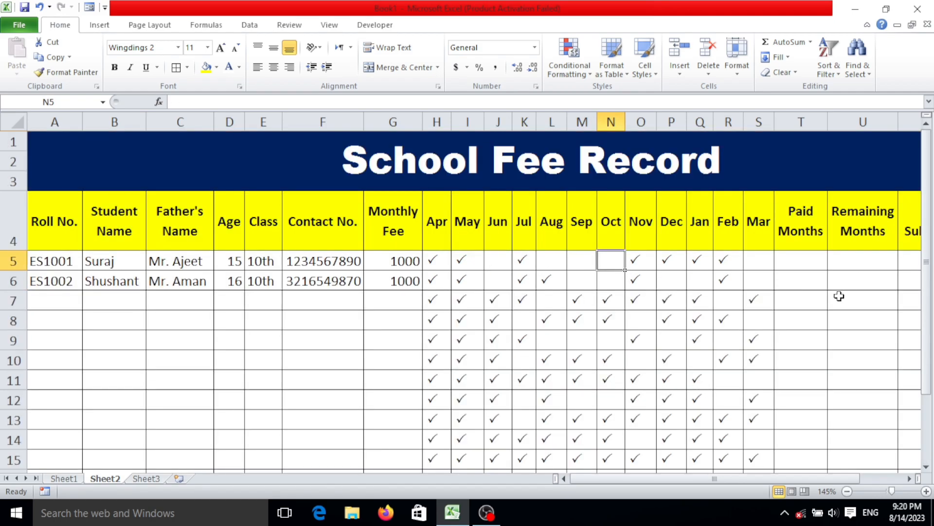
Enter the formula =COUNTIF(H5:S5,"P") in cell T5 to count the first student's paid months
left_click(766, 254)
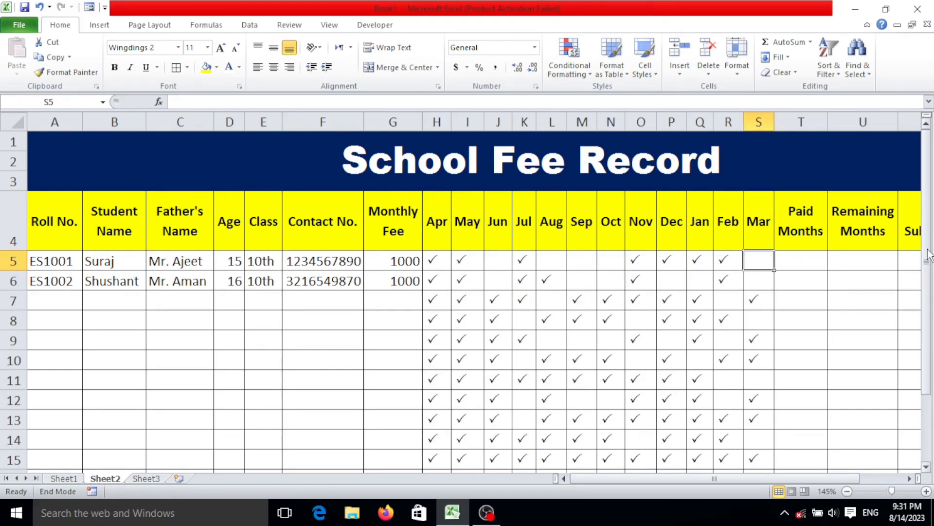
left_click(801, 256)
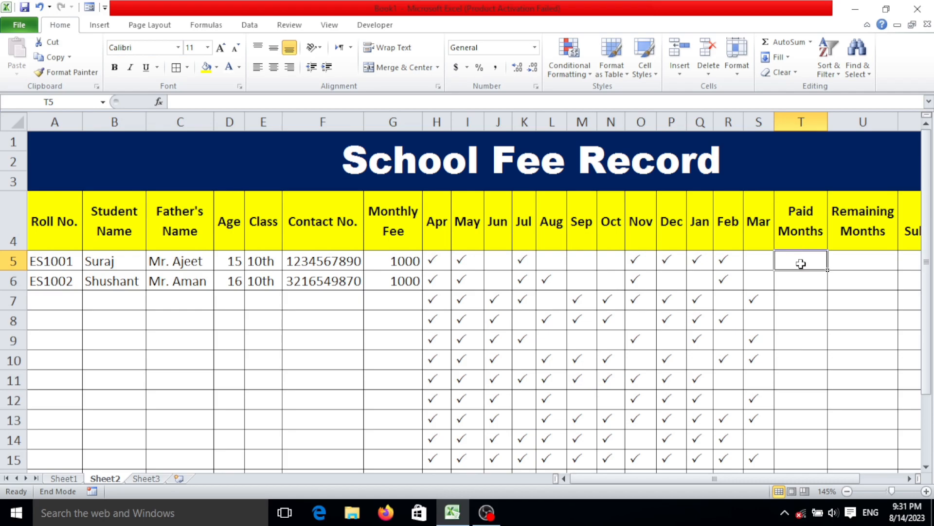
type("=")
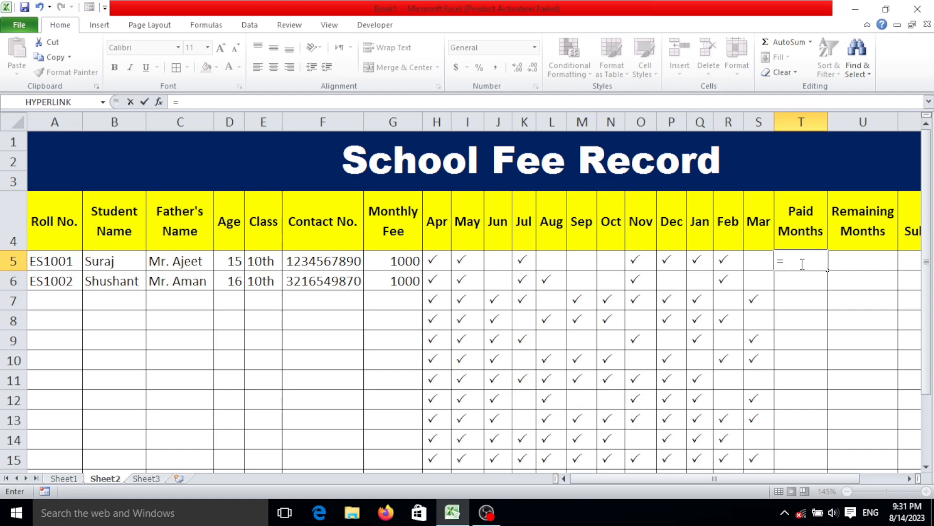
type("count")
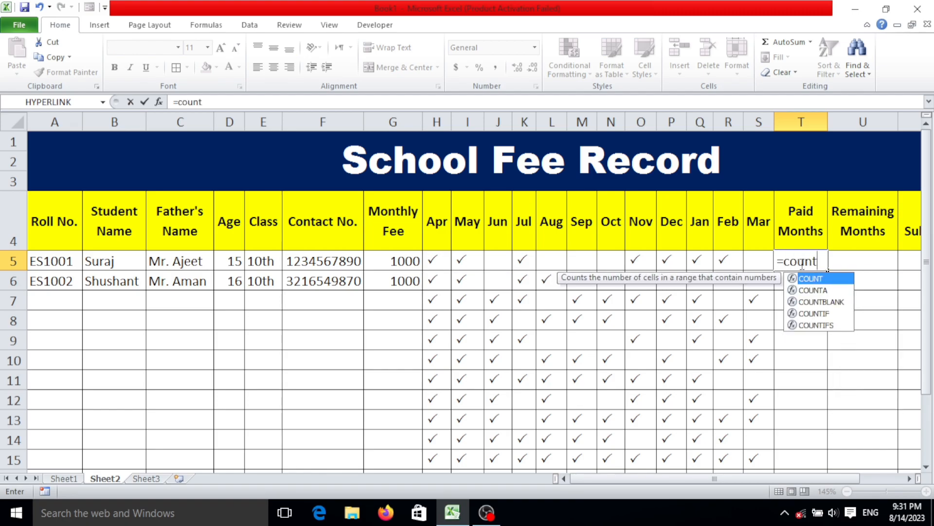
type("iff")
key("BackSpace")
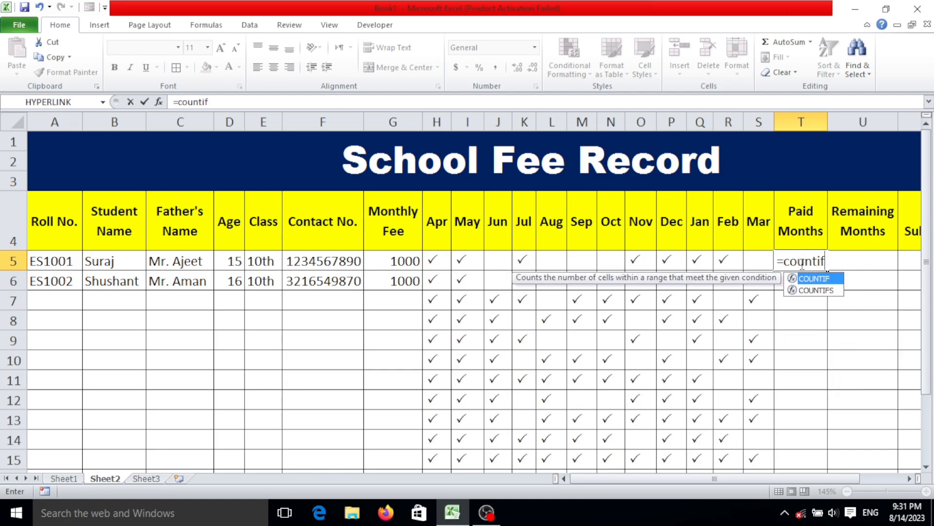
key("Tab")
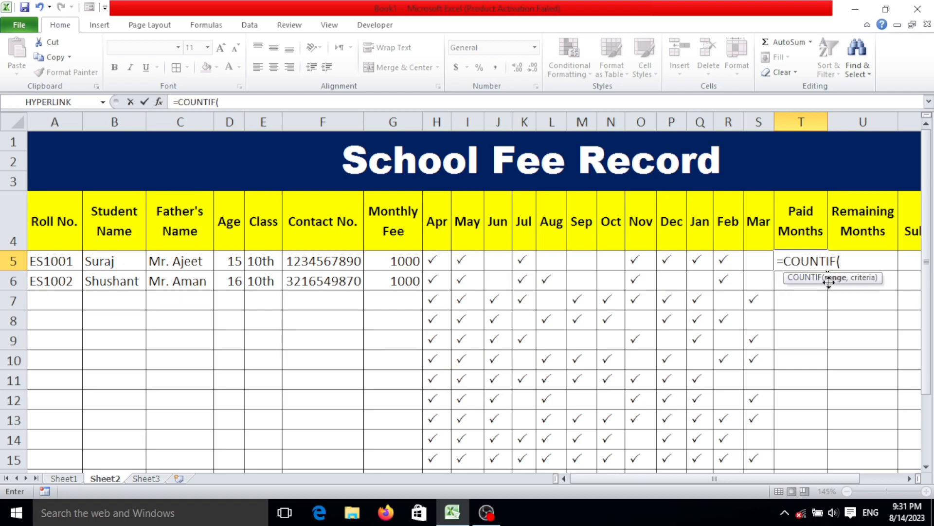
left_click_drag(435, 261, 753, 254)
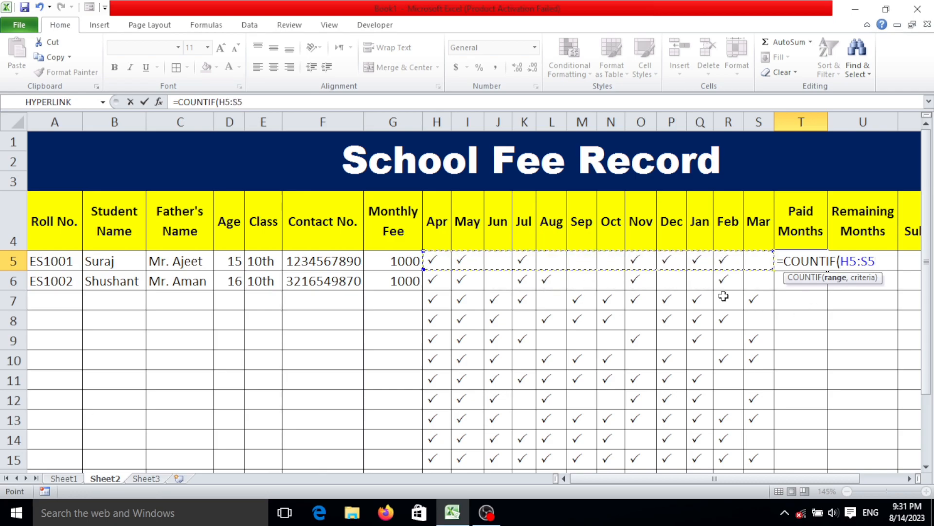
type(",")
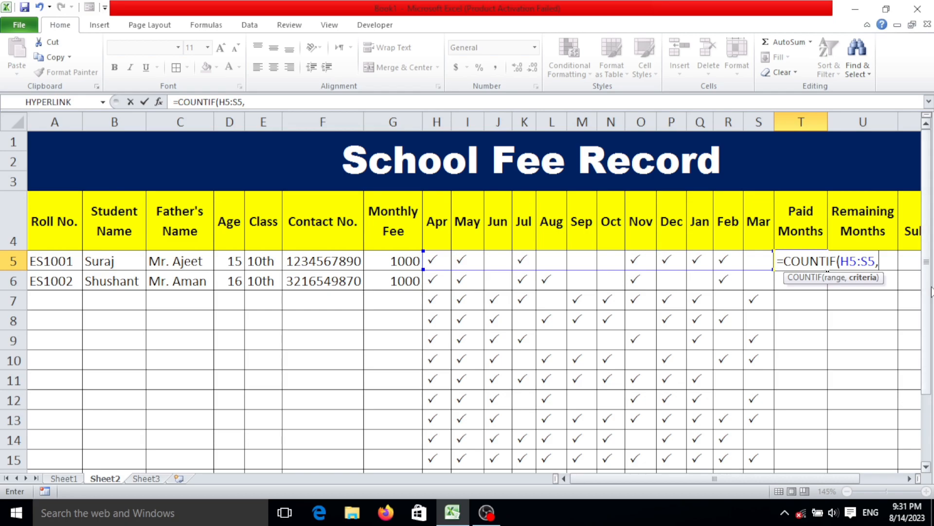
type("\"P")
type("\")")
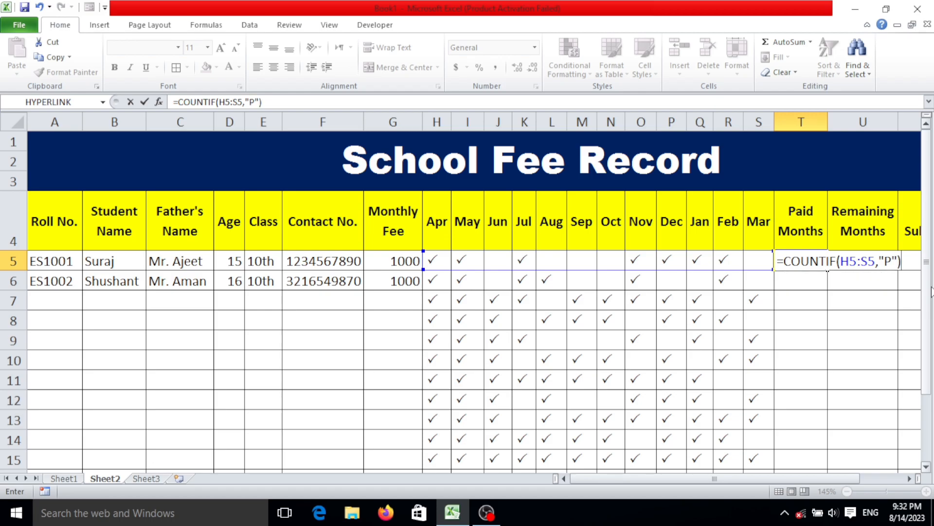
key("Return")
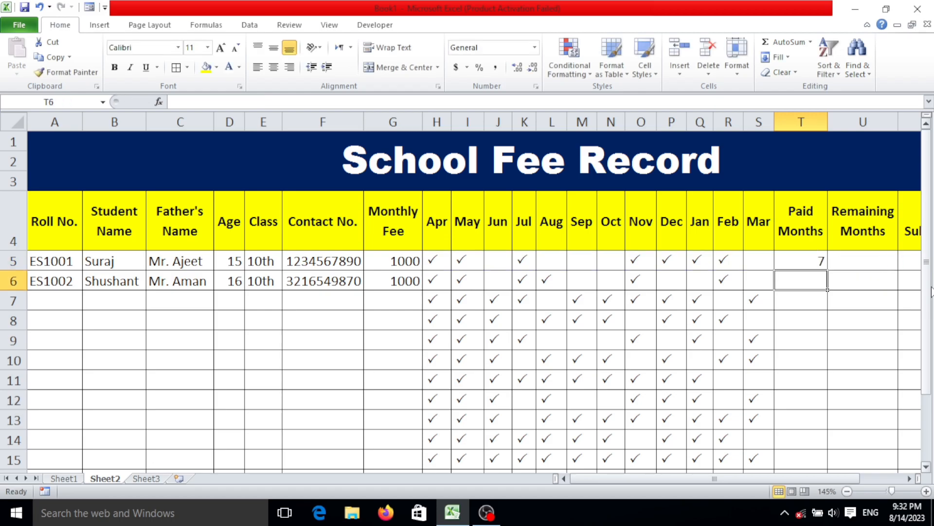
left_click(814, 258)
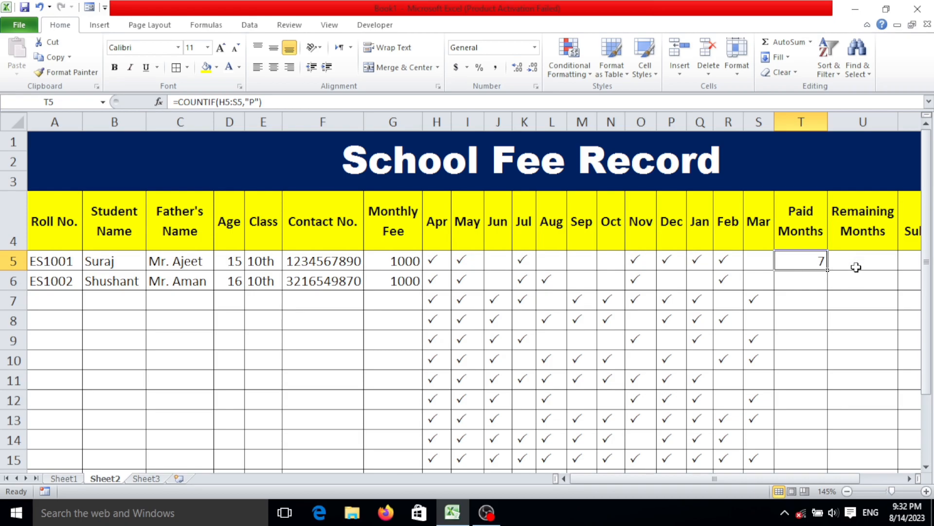
Enter the formula =COUNTBLANK(H5:S5) in cell U5 to count the first student's remaining months
left_click_drag(806, 476, 864, 472)
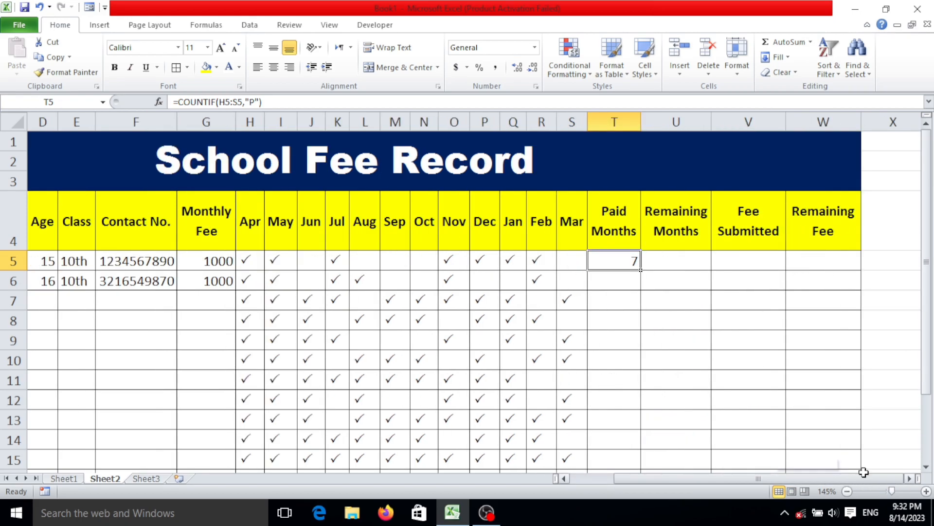
left_click(670, 263)
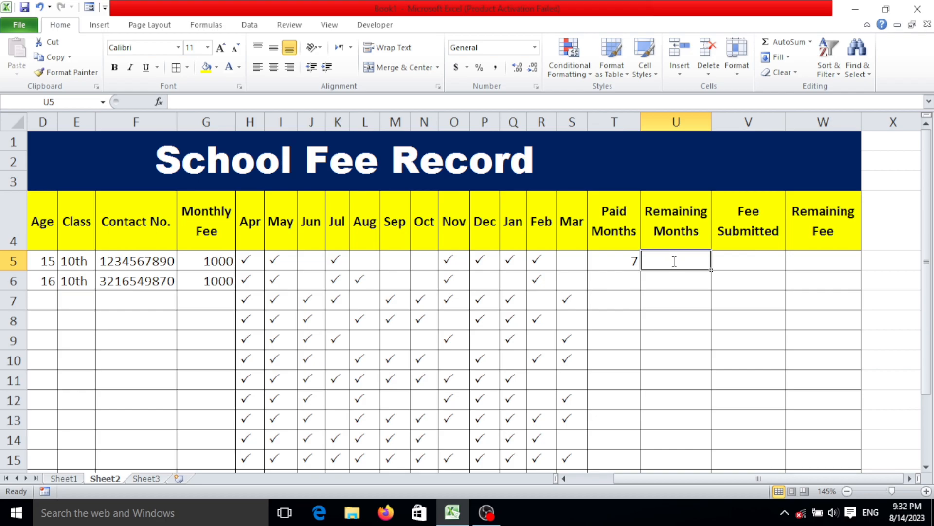
type("=")
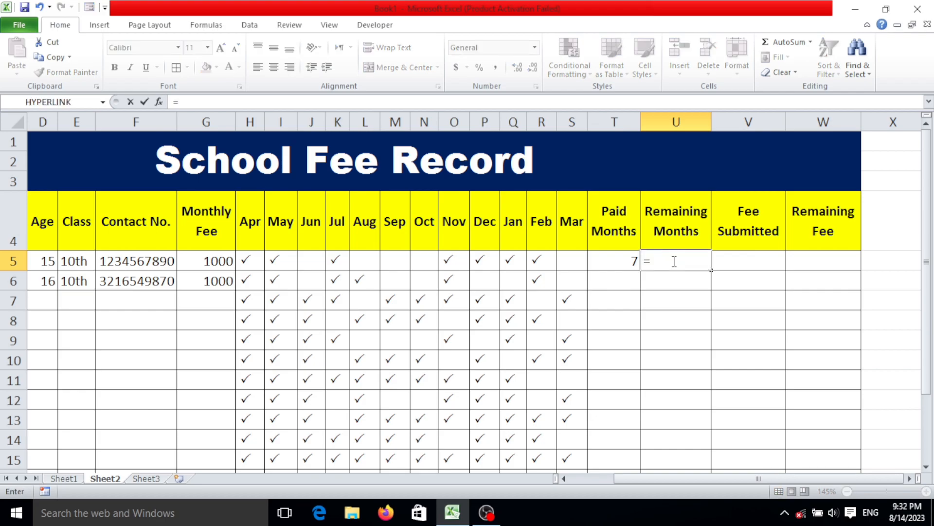
type("count")
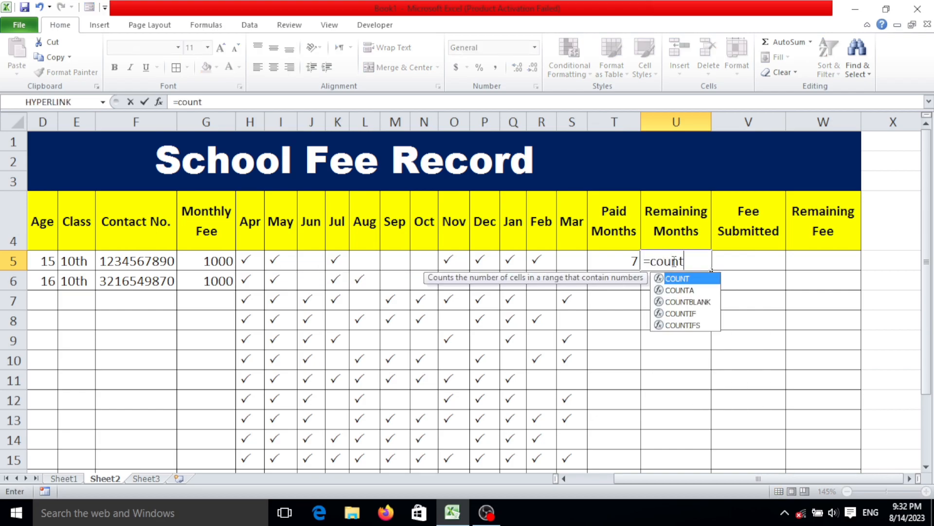
type("blank")
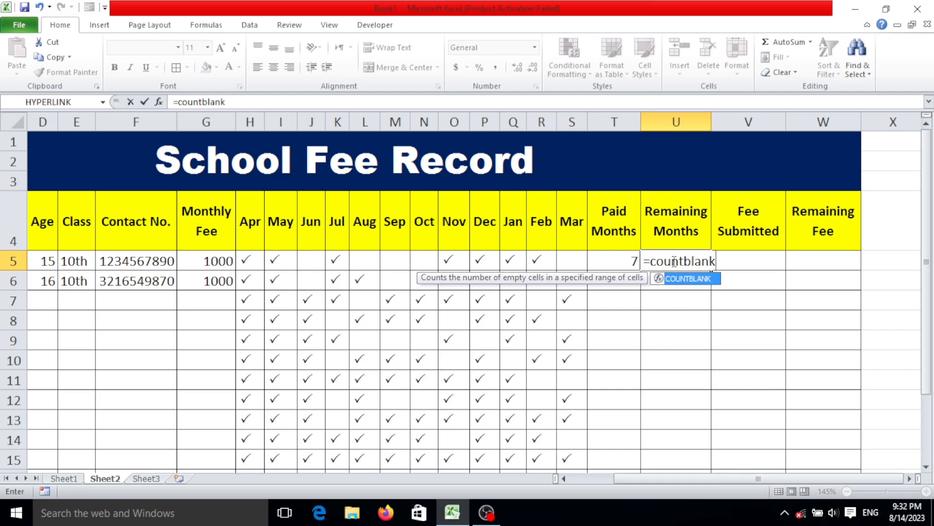
key("Tab")
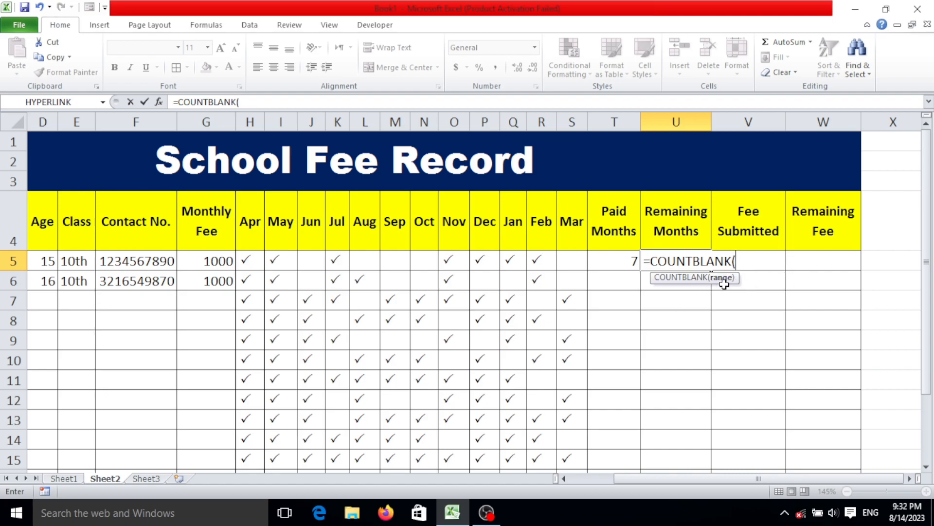
left_click(249, 262)
left_click_drag(279, 262, 577, 261)
left_click_drag(637, 261, 639, 263)
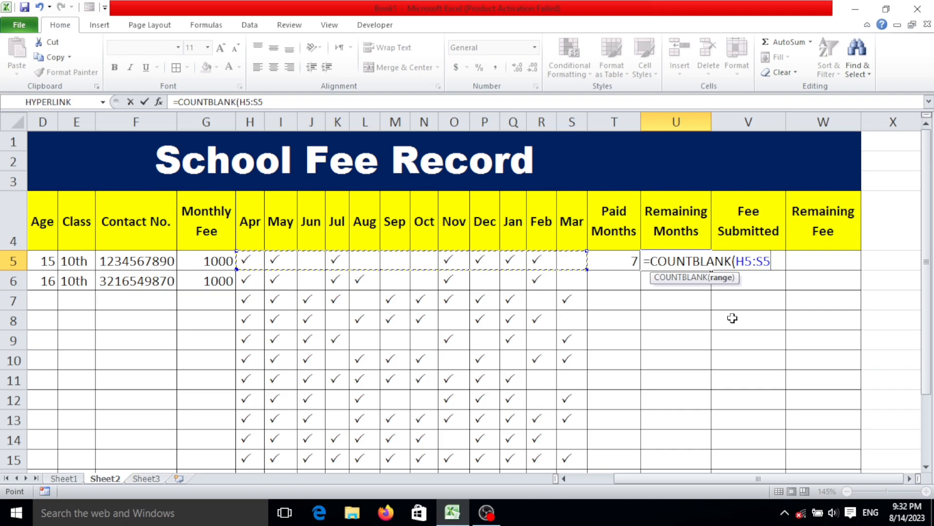
type(")")
key("Return")
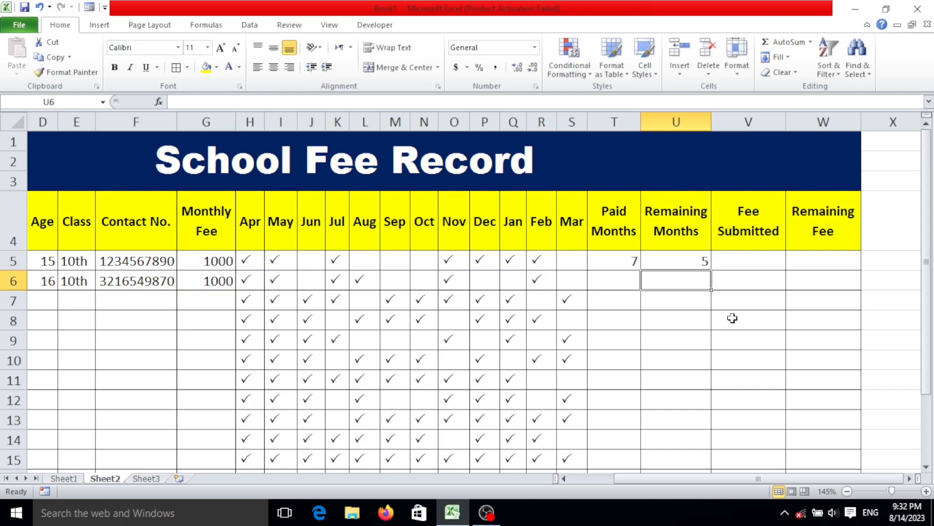
left_click(701, 260)
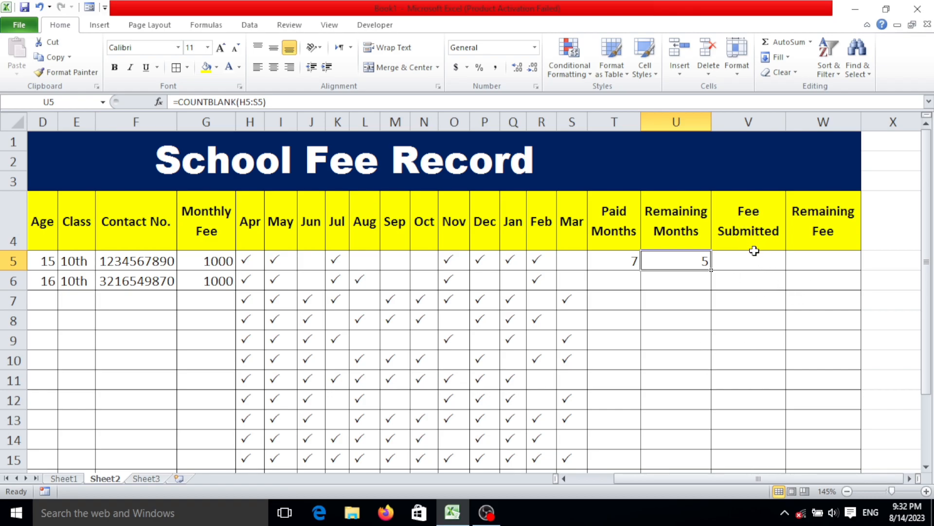
Enter the formula =T5*G5 in cell V5 to calculate the first student's submitted fee
left_click(745, 267)
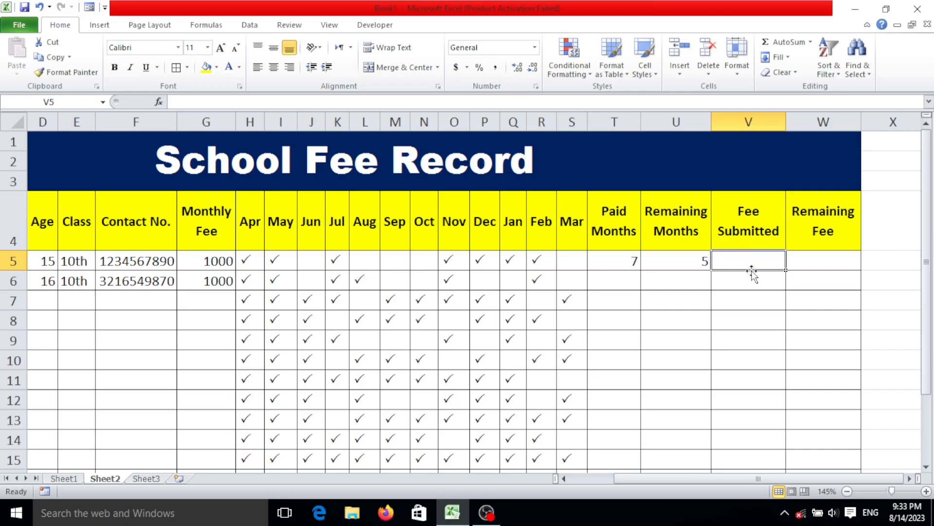
type("=")
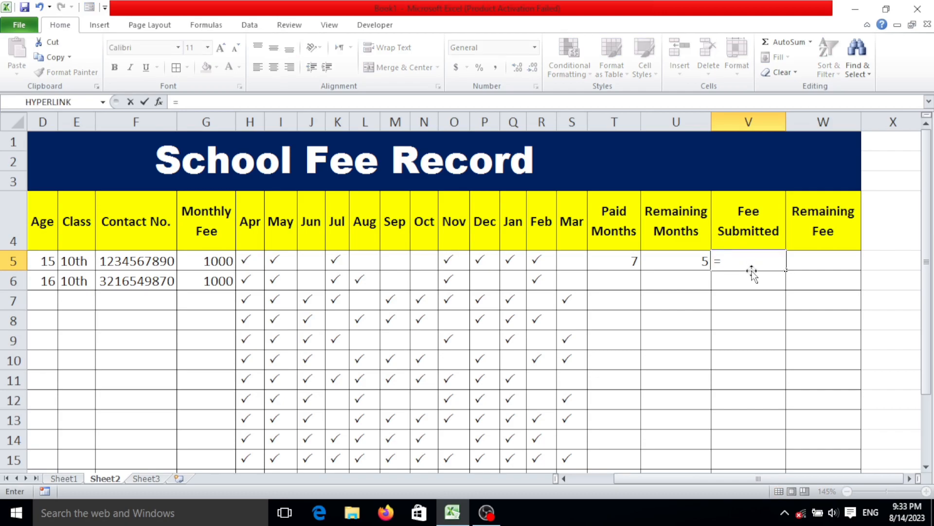
left_click(624, 261)
type("*")
left_click(220, 261)
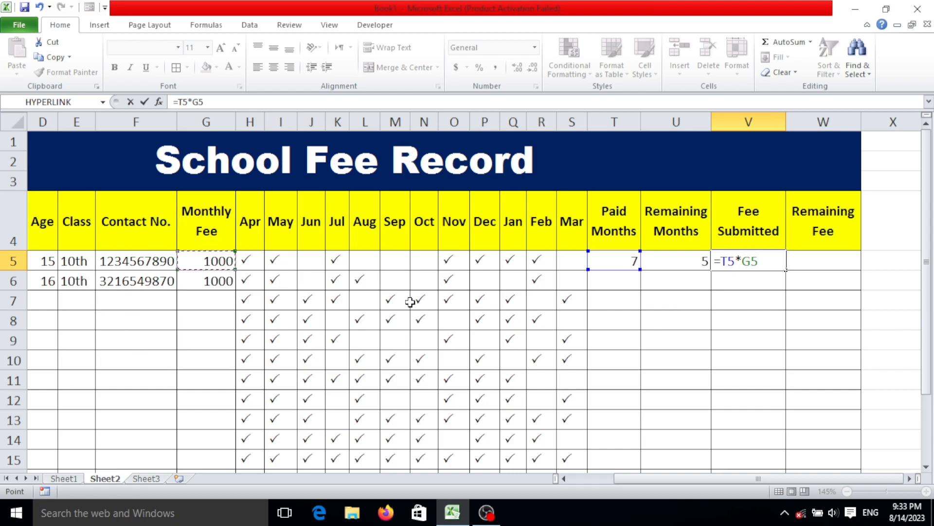
key("Return")
left_click(757, 260)
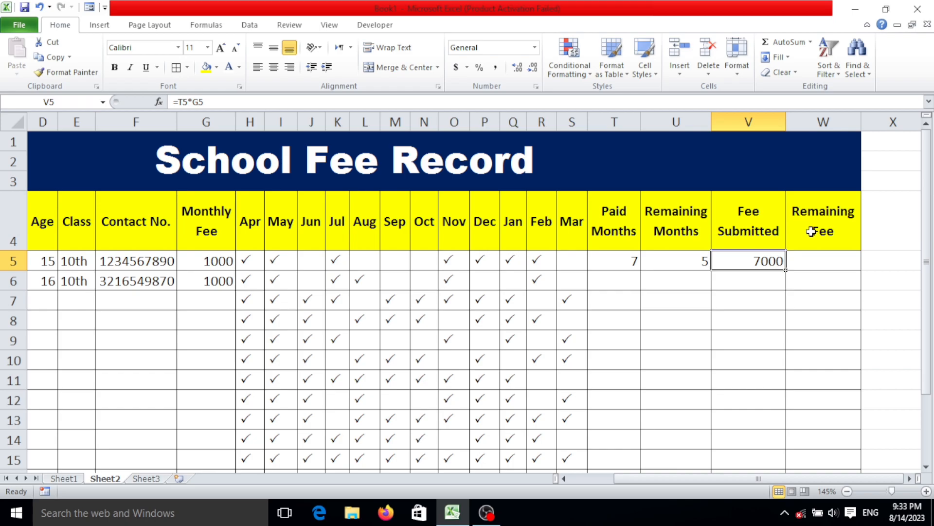
Enter the formula =U5*G5 in cell W5 to calculate the first student's remaining fee
left_click(809, 268)
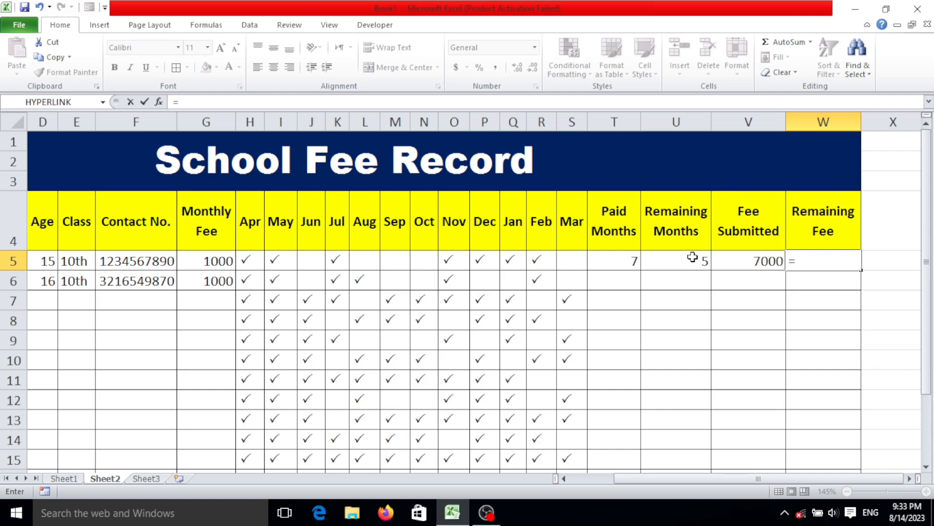
left_click(693, 257)
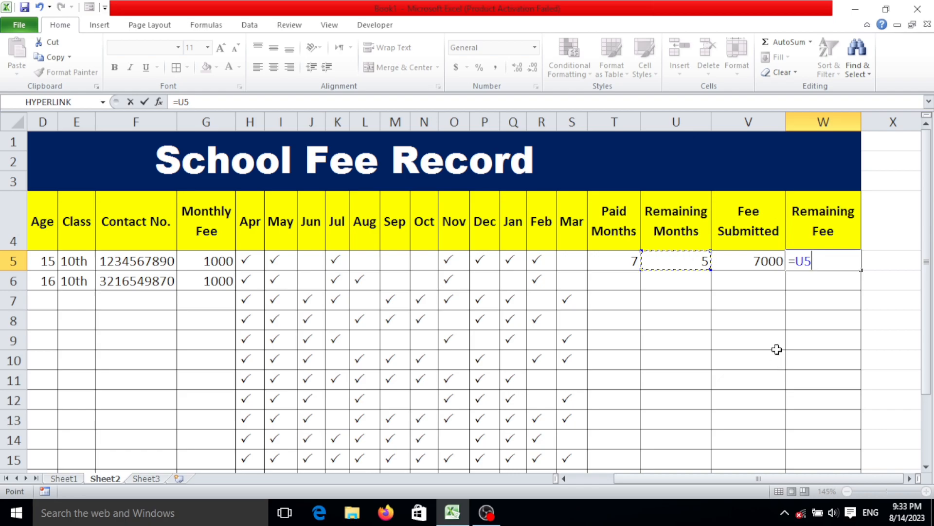
type("*")
left_click(217, 260)
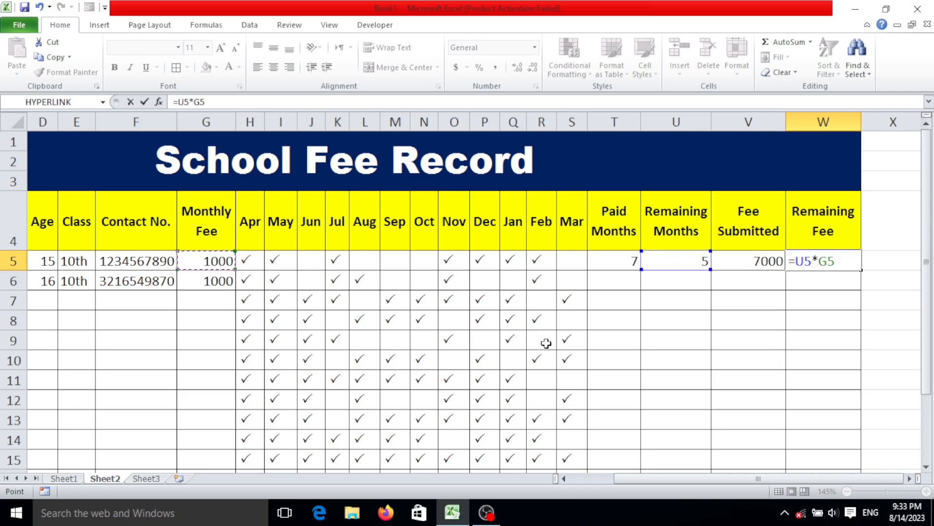
key("Return")
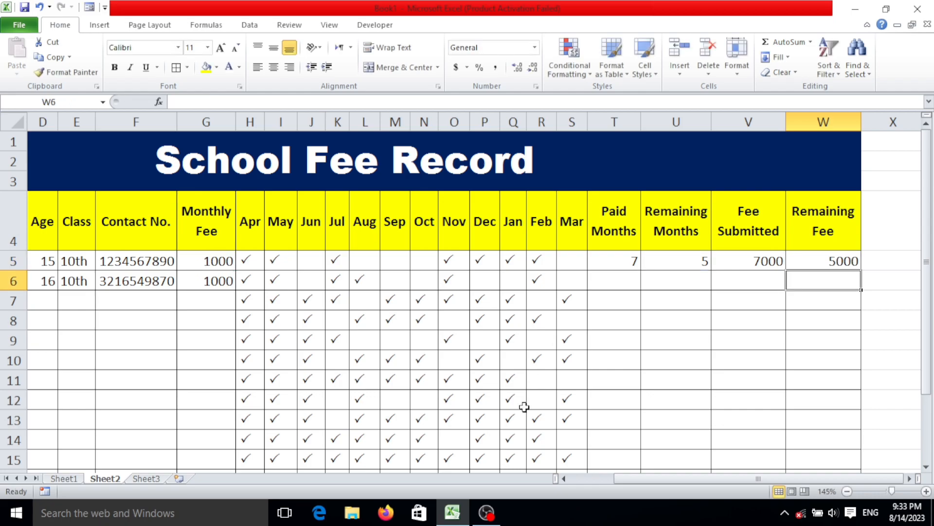
left_click(808, 261)
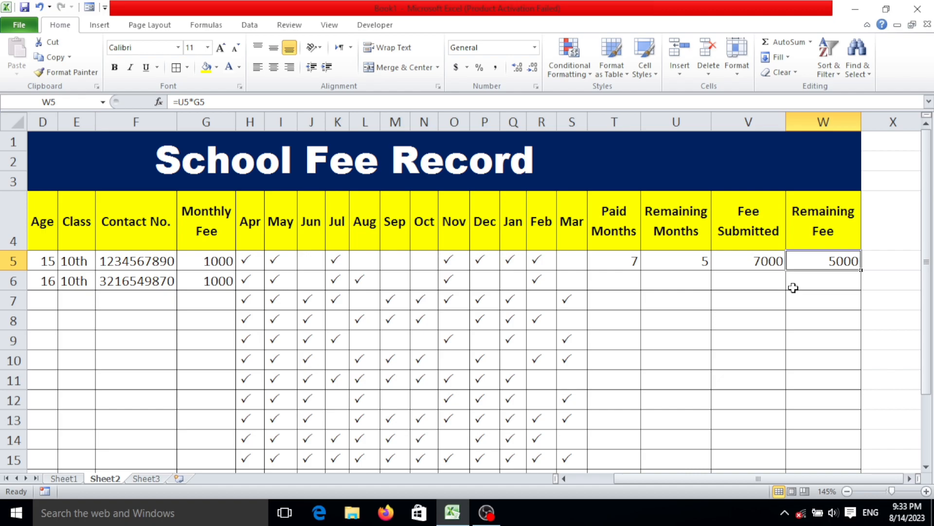
Copy the formulas in T5, U5, V5 and W5 down to row 6 for the second student
left_click(616, 261)
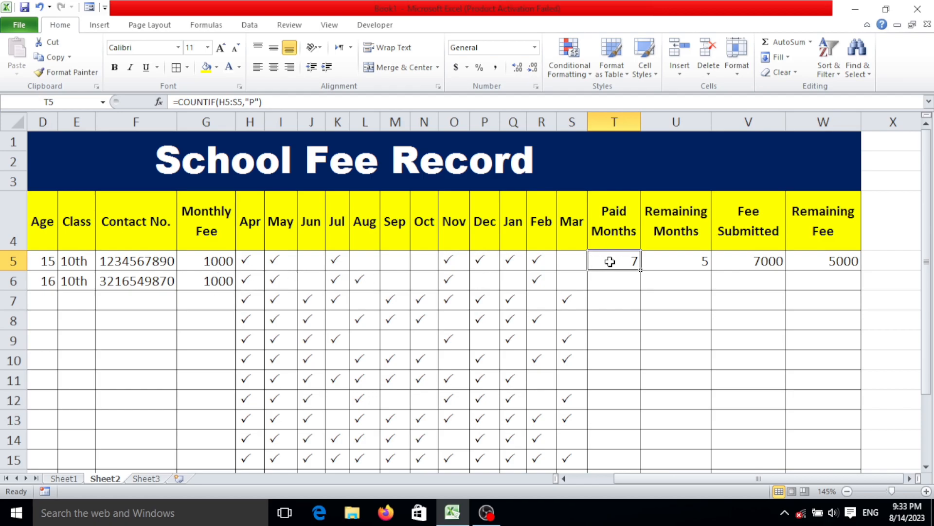
mouse_move(642, 271)
left_mouse_down()
mouse_move(643, 284)
mouse_move(659, 274)
left_mouse_up()
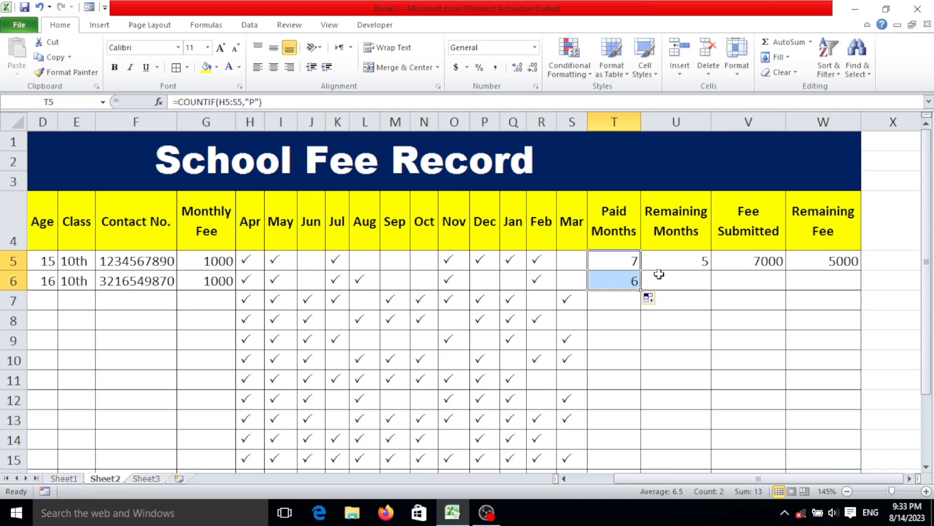
left_click(684, 267)
left_click_drag(714, 267, 714, 289)
left_click(781, 265)
left_click_drag(784, 271, 785, 287)
left_click(848, 268)
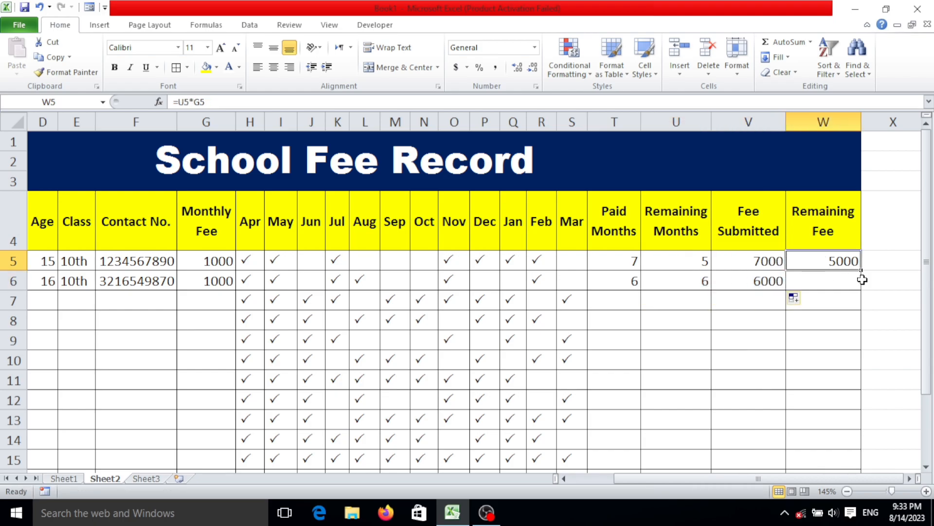
left_click_drag(863, 273, 864, 291)
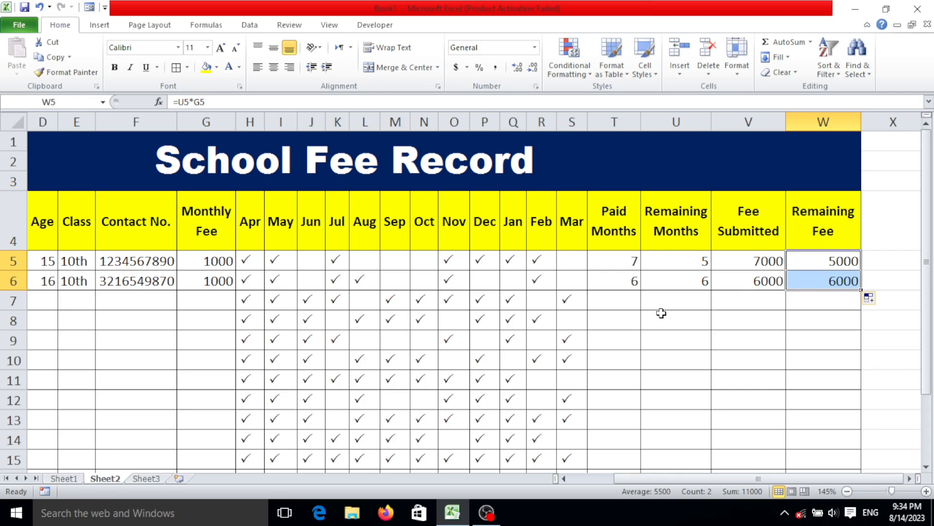
Examine the student rows down to row 17 and the paid months formulas in T5 and T6
left_click_drag(778, 480, 735, 479)
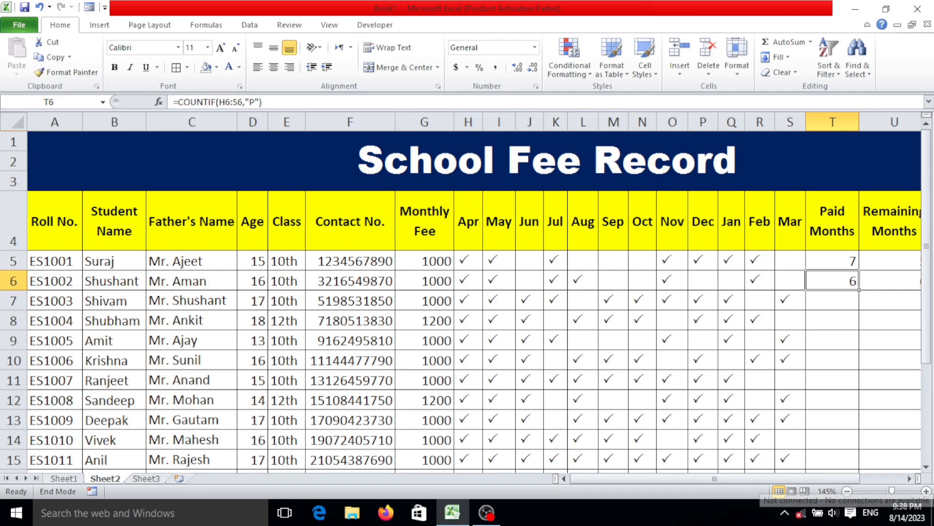
scroll(456, 381, "down", 2)
scroll(458, 372, "up", 2)
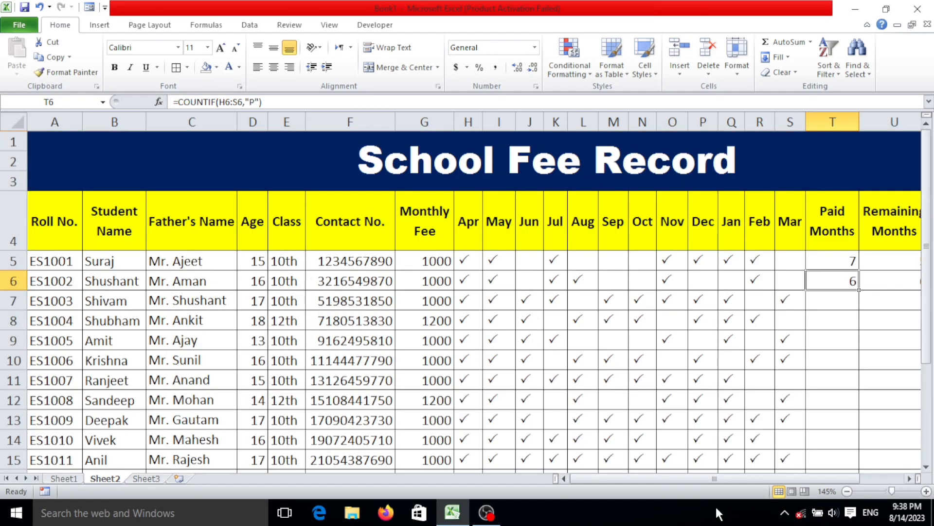
left_click_drag(727, 482, 771, 482)
left_click(640, 264)
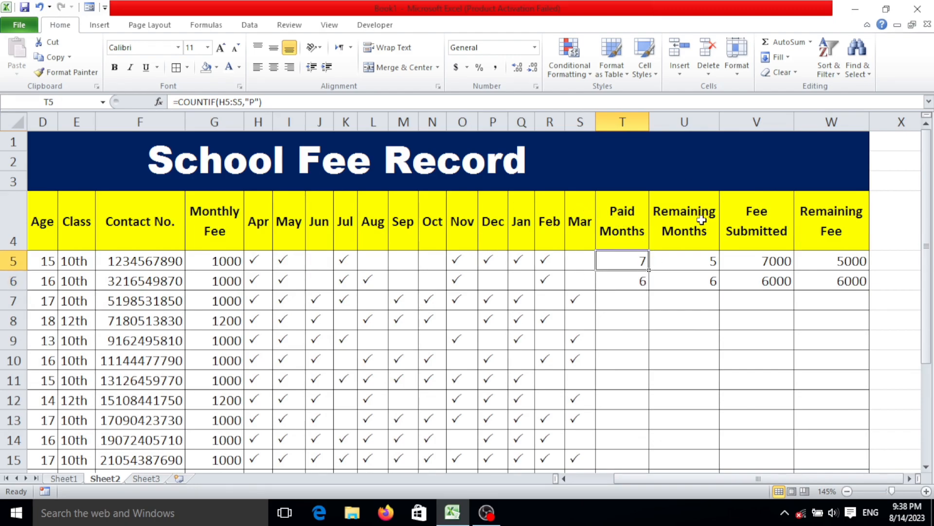
left_click(641, 279)
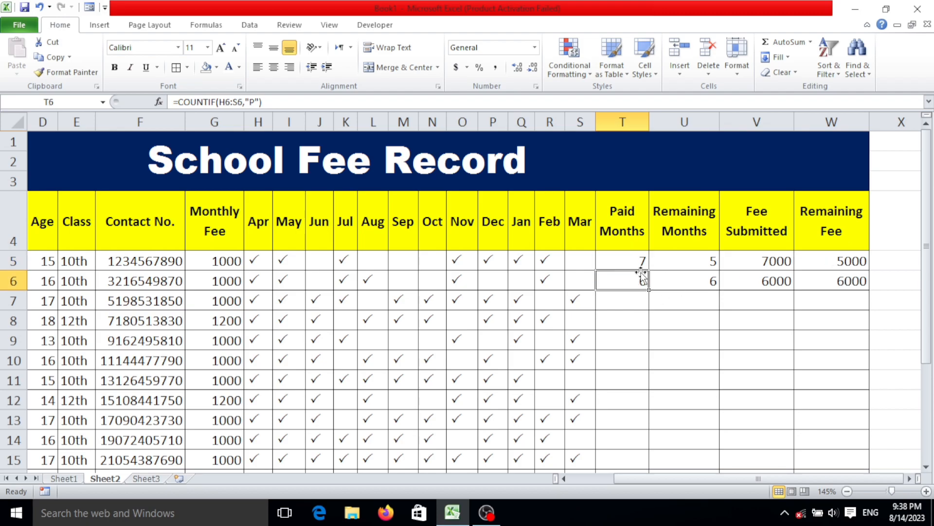
scroll(637, 319, "down", 3)
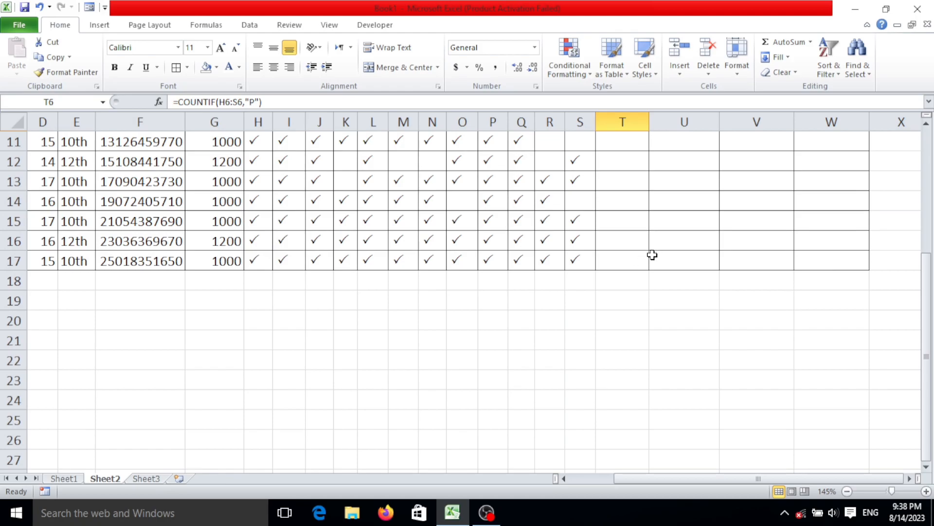
scroll(690, 261, "up", 3)
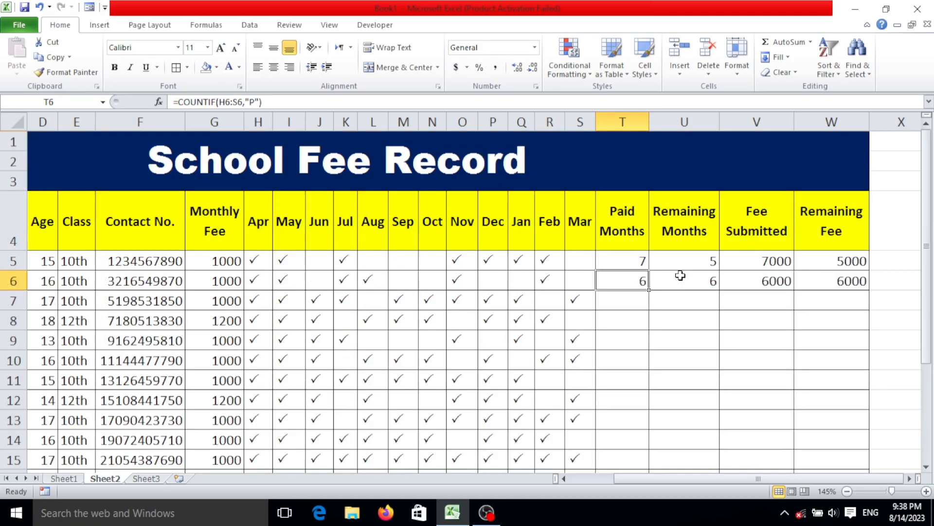
left_click(647, 303)
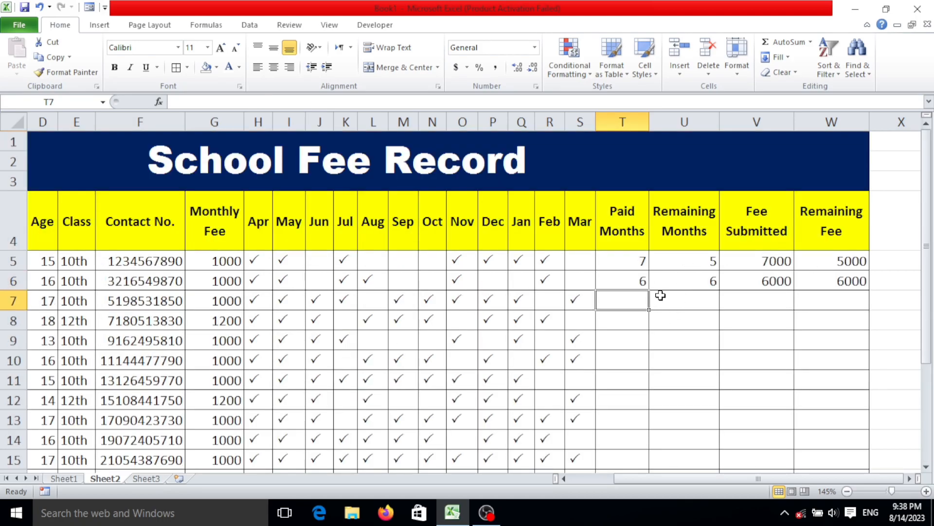
type("=")
key("BackSpace")
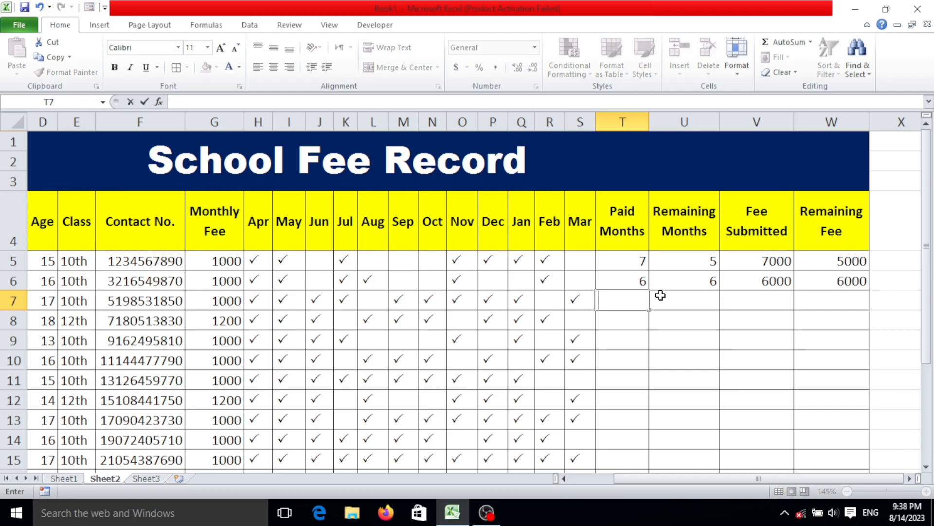
left_click(661, 294)
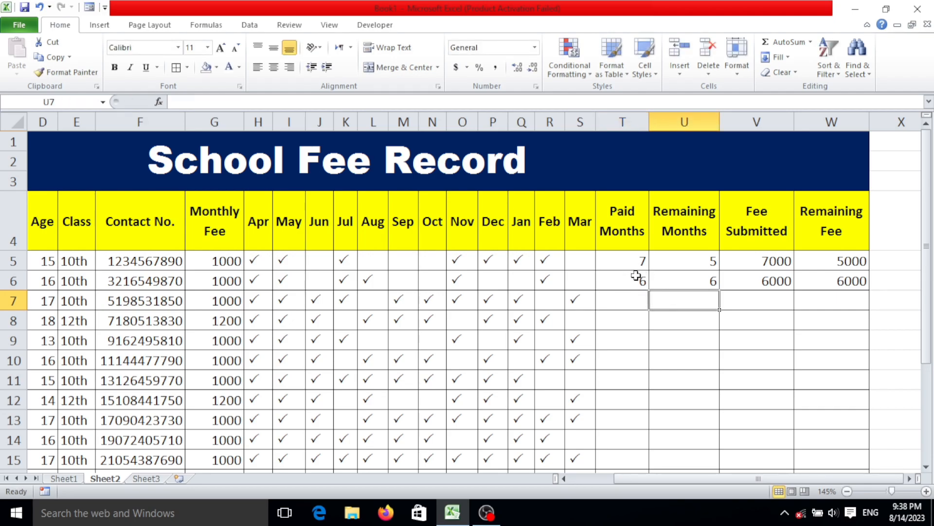
Fill the Paid Months formula from T6 down to the last student in row 17
left_click(638, 281)
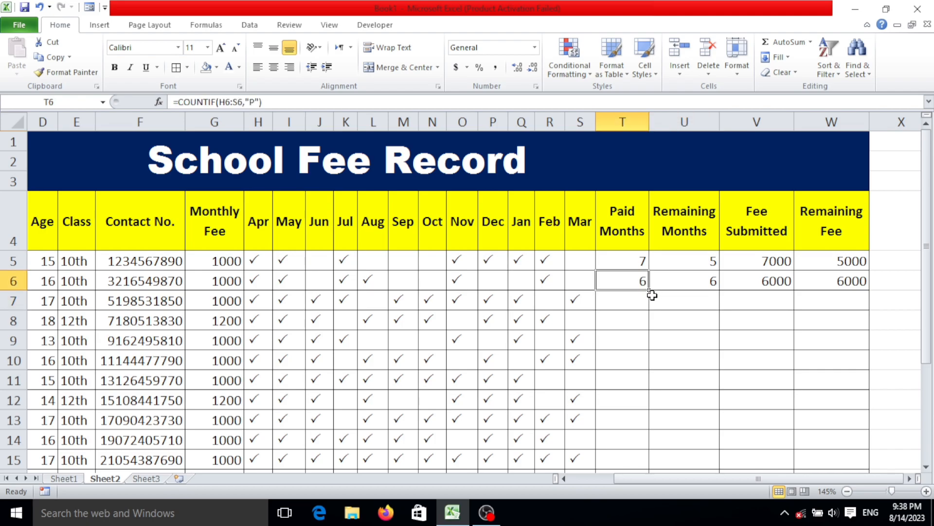
double_click(649, 291)
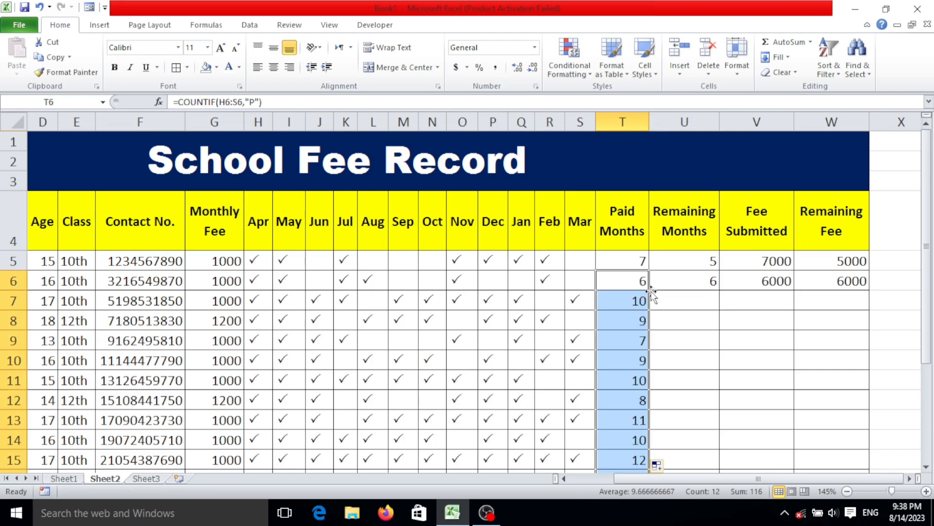
scroll(642, 331, "down", 4)
scroll(636, 276, "up", 4)
Fill the Remaining Months formula from U6 down to row 17 and check the filled column
left_click(690, 283)
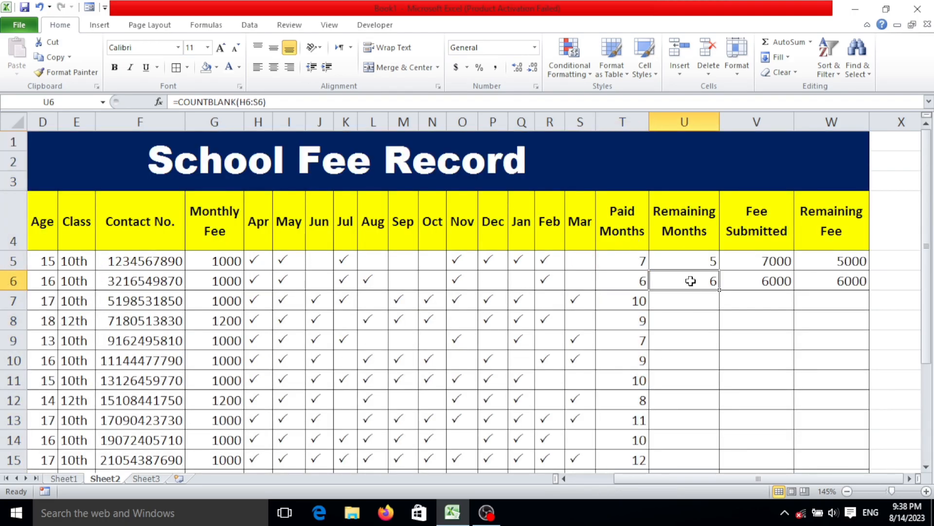
double_click(721, 292)
scroll(713, 359, "down", 2)
scroll(712, 341, "up", 2)
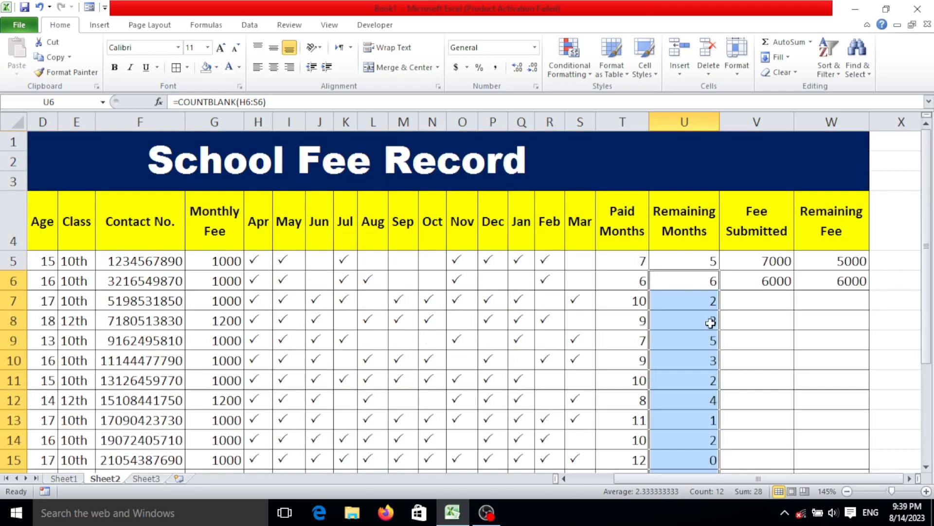
scroll(688, 340, "down", 2)
scroll(688, 340, "up", 2)
scroll(697, 369, "down", 2)
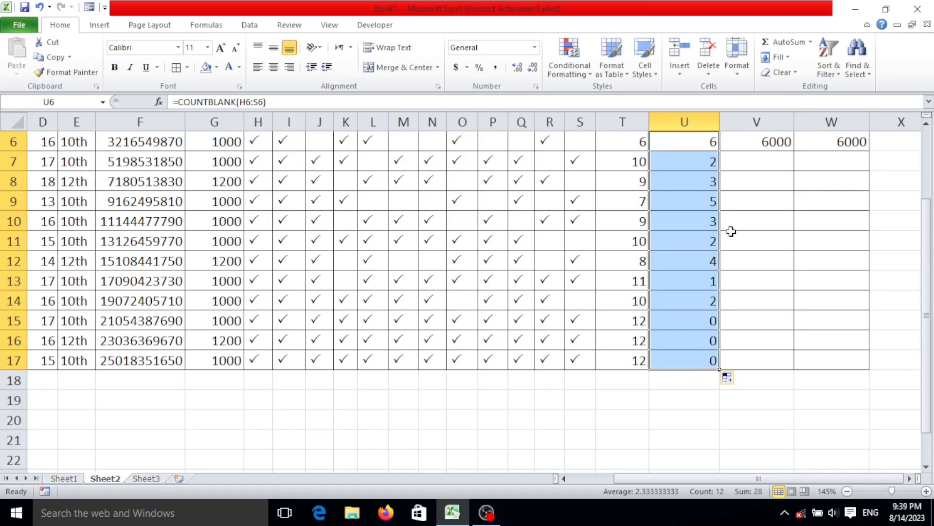
scroll(731, 231, "up", 2)
Fill the Fee Submitted and Remaining Fee formulas from V6 and W6 down to row 17
left_click(783, 281)
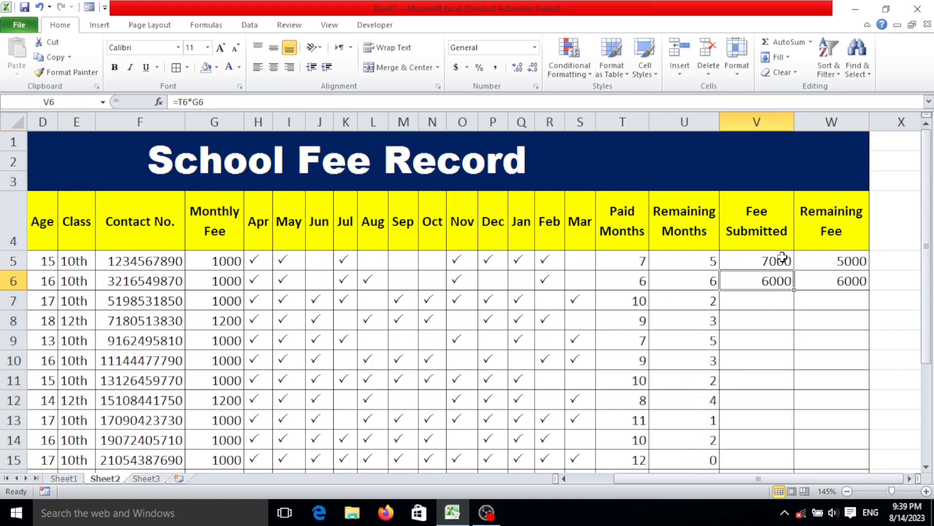
double_click(793, 291)
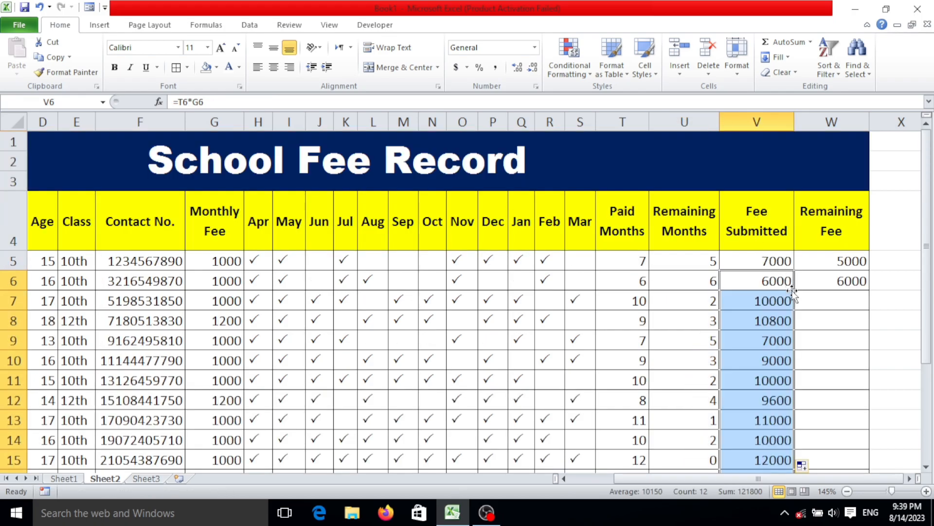
left_click(846, 281)
double_click(869, 293)
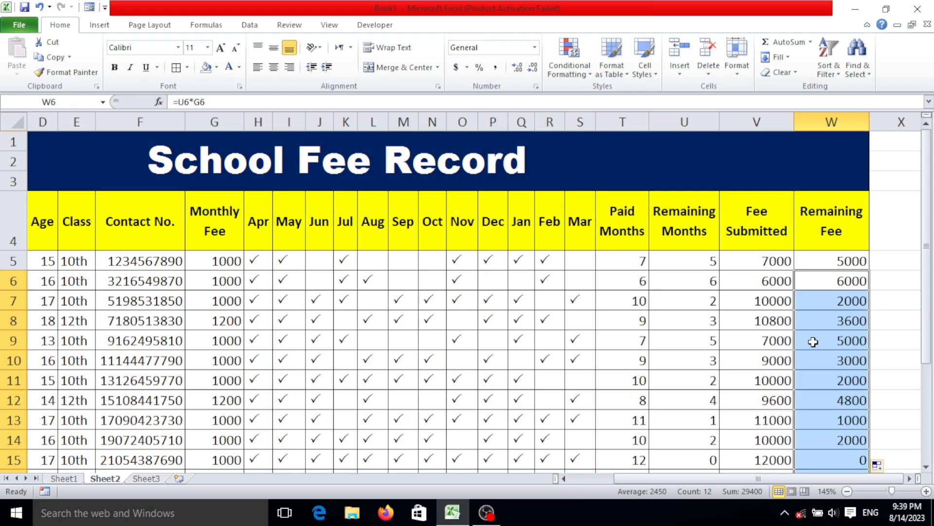
scroll(813, 341, "down", 2)
scroll(603, 343, "up", 2)
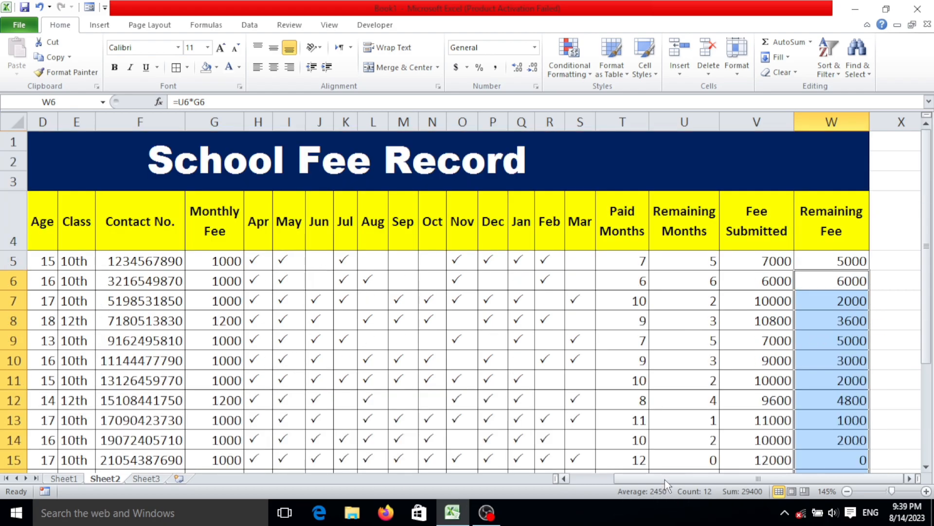
Center the student data in A5:W17 horizontally and vertically and make it bold
left_click_drag(665, 480, 619, 476)
scroll(194, 287, "down", 2)
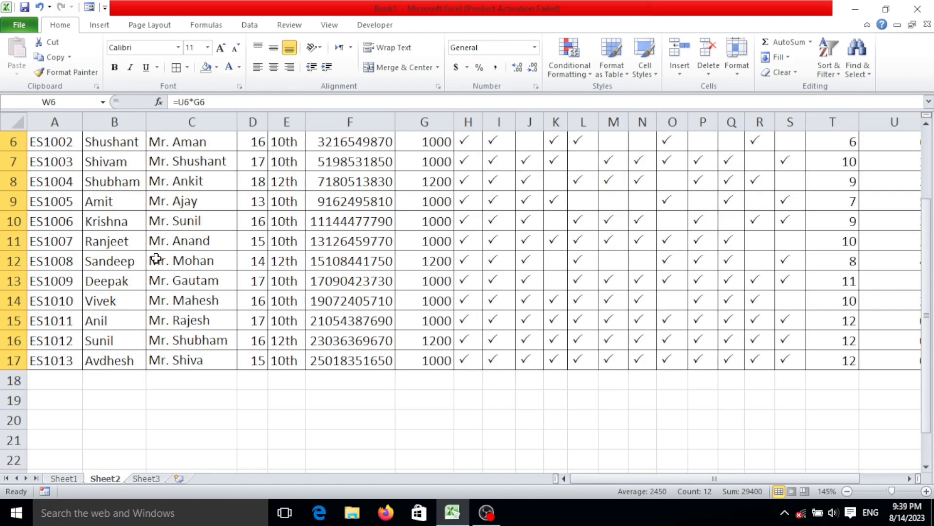
scroll(81, 206, "up", 2)
left_click_drag(39, 269, 786, 440)
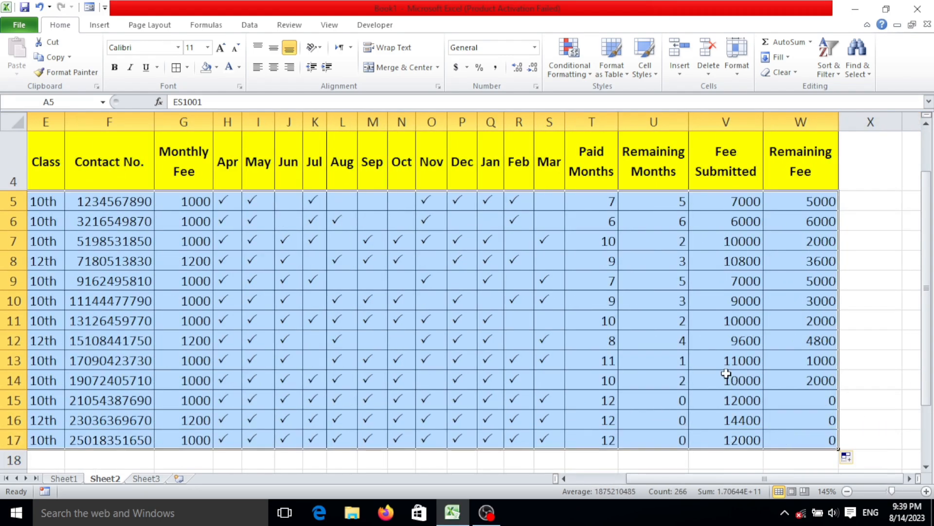
scroll(625, 204, "up", 1)
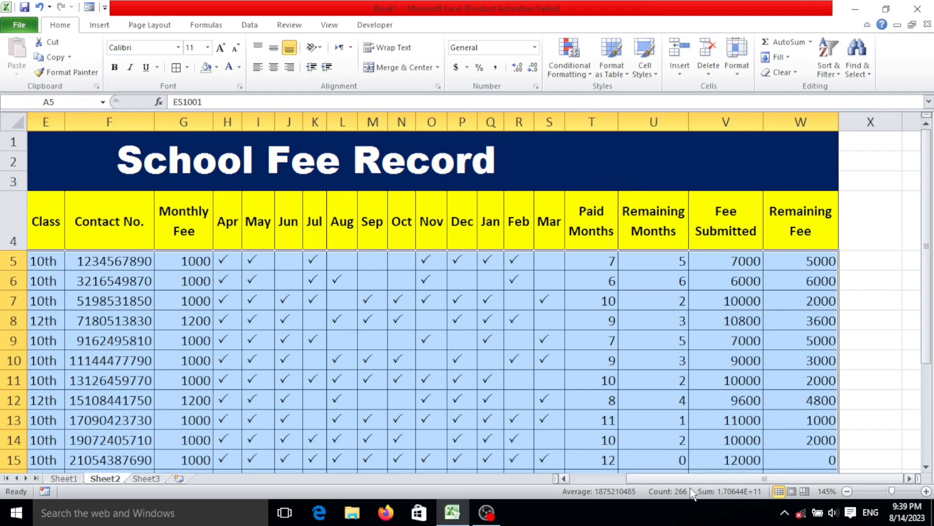
left_click_drag(690, 480, 623, 479)
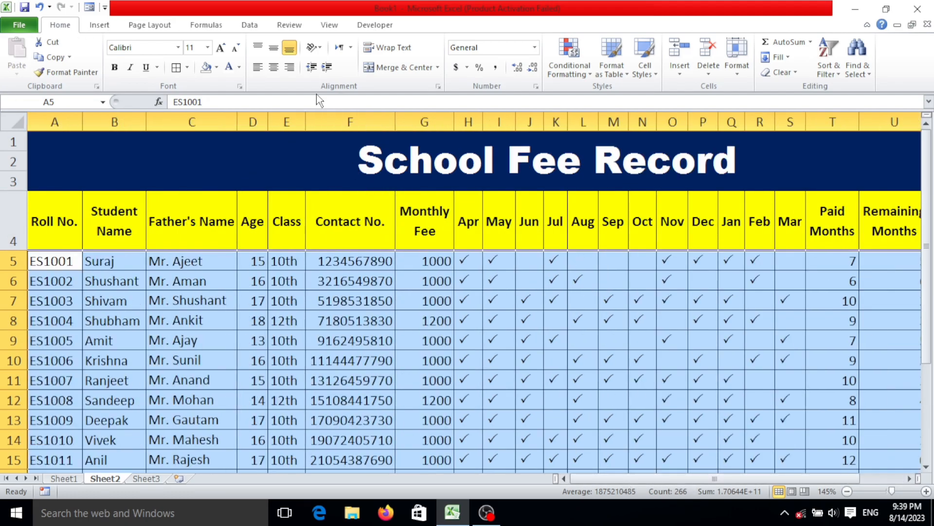
left_click(273, 68)
left_click(274, 53)
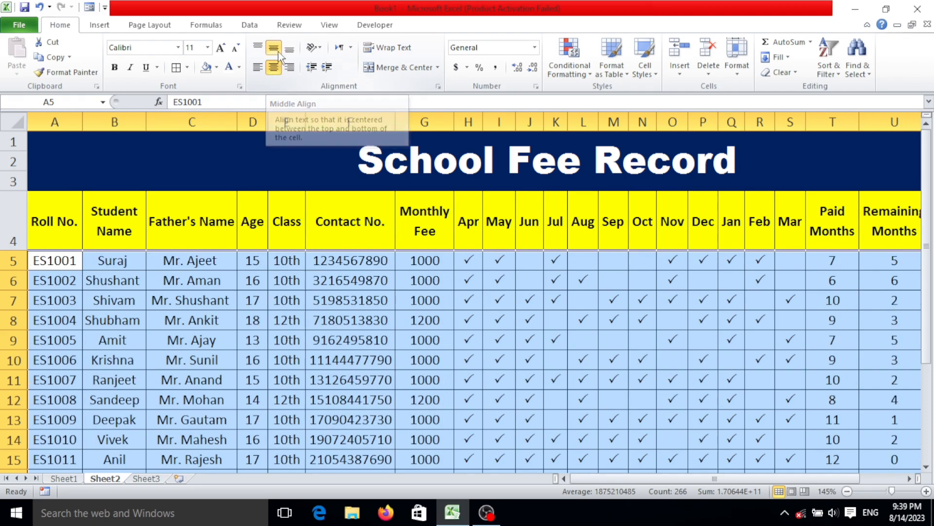
left_click(115, 68)
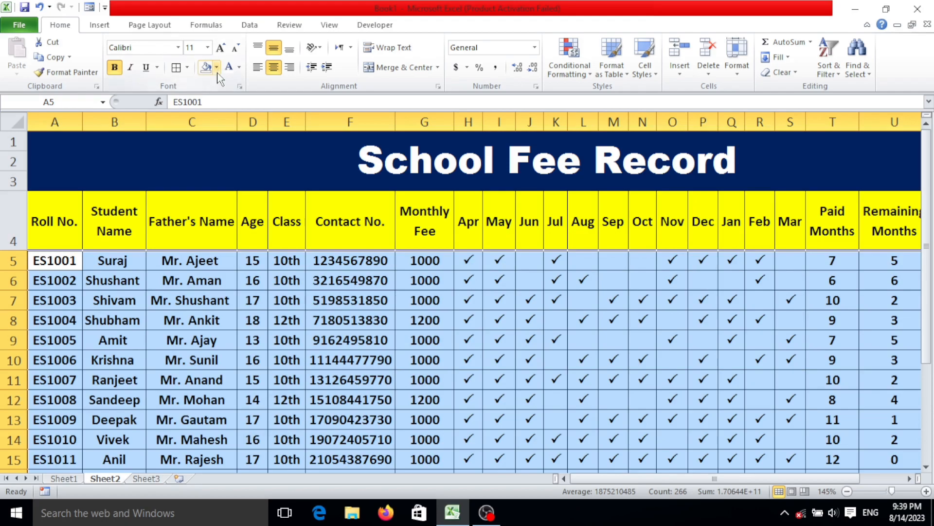
left_click(225, 336)
scroll(192, 319, "down", 2)
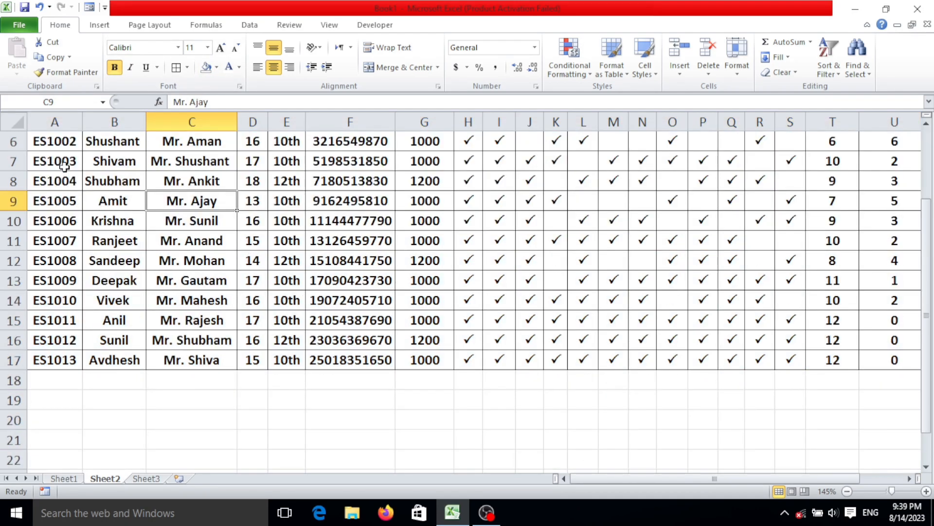
scroll(108, 224, "up", 2)
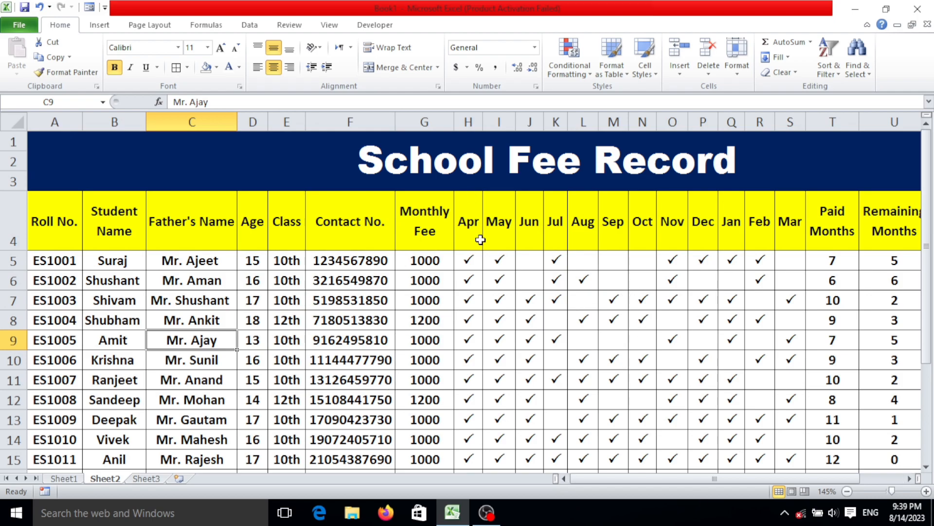
Fill the roll number cells A5:A17 with the standard red color
left_click_drag(63, 261, 69, 438)
scroll(70, 418, "up", 1)
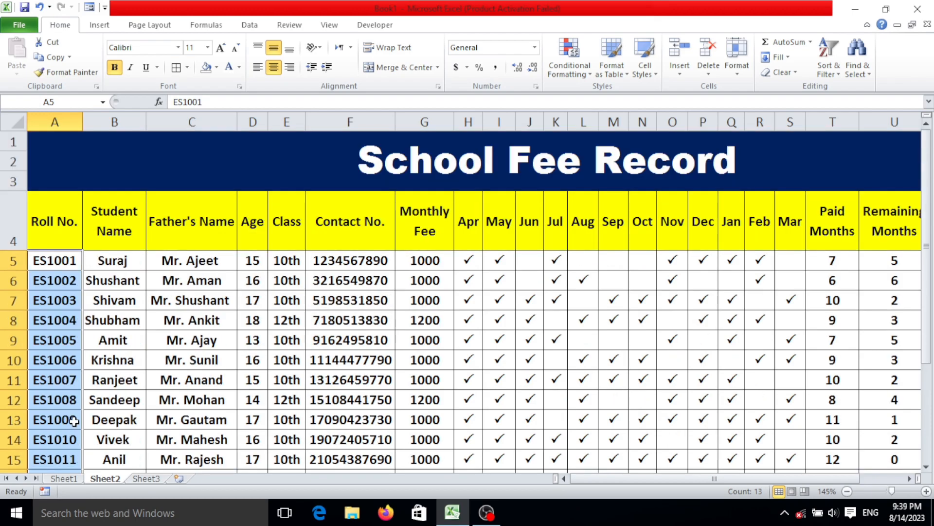
left_click(217, 67)
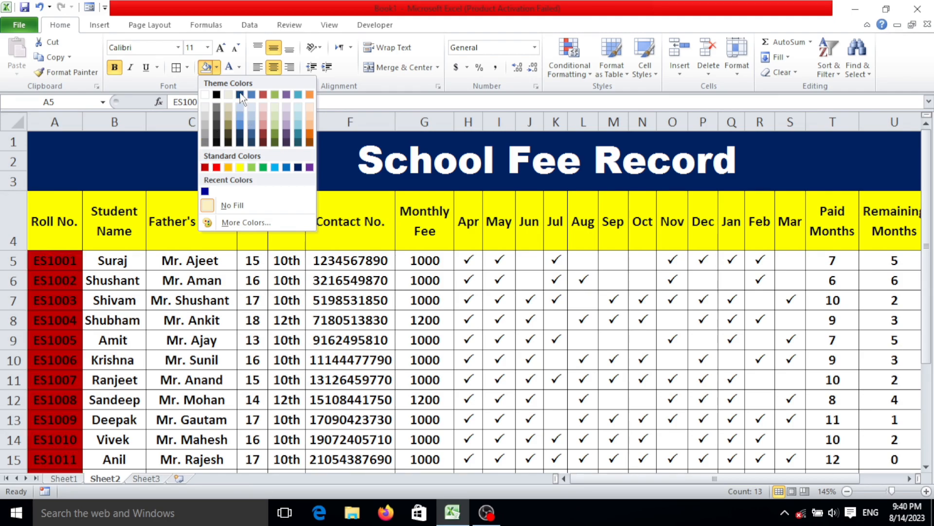
left_click(217, 168)
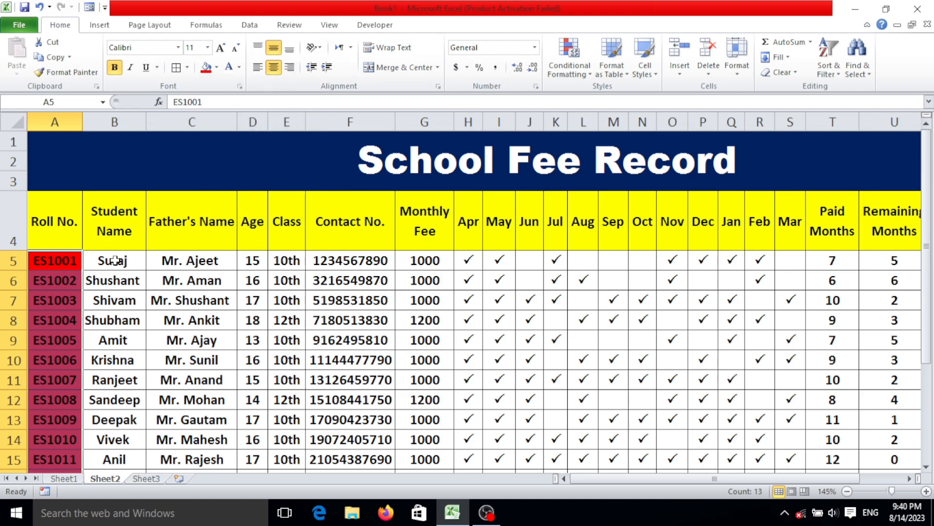
Fill the student and father's name cells B5:C17 with the standard green color
left_click_drag(115, 260, 192, 443)
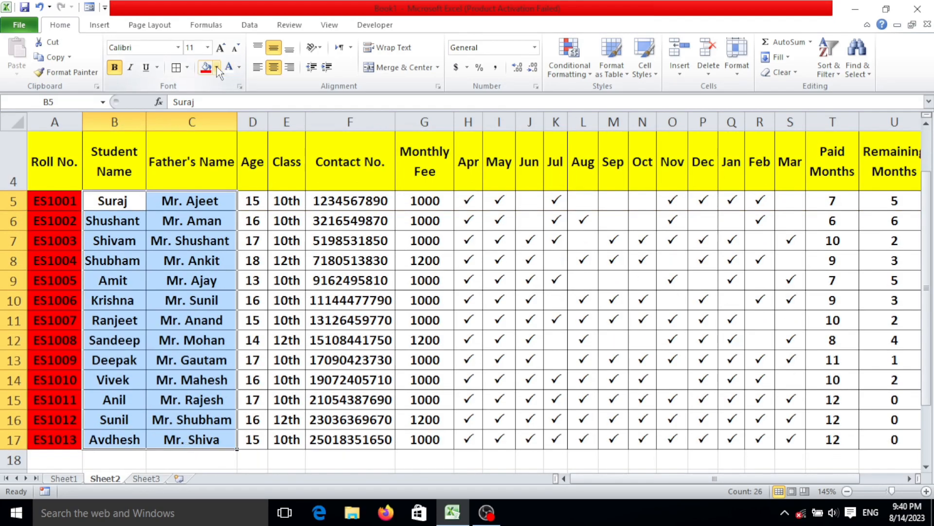
left_click(216, 67)
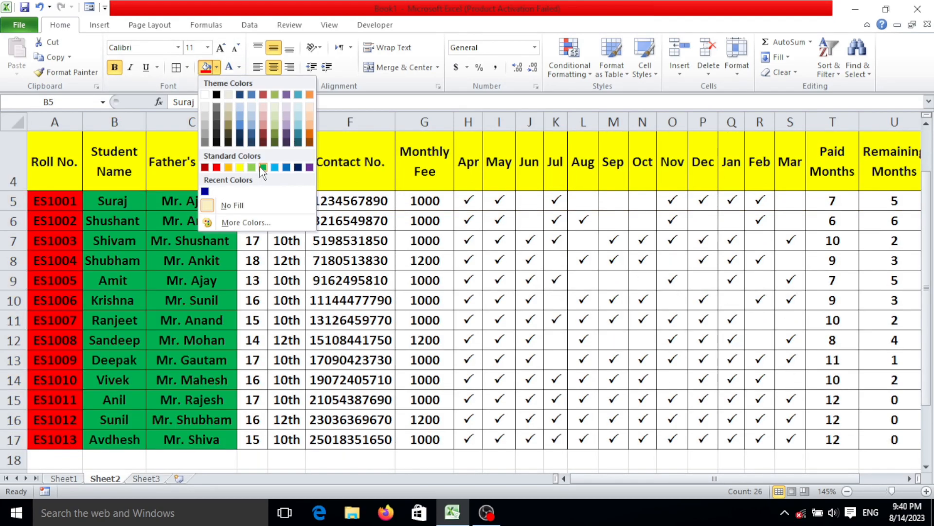
left_click(262, 168)
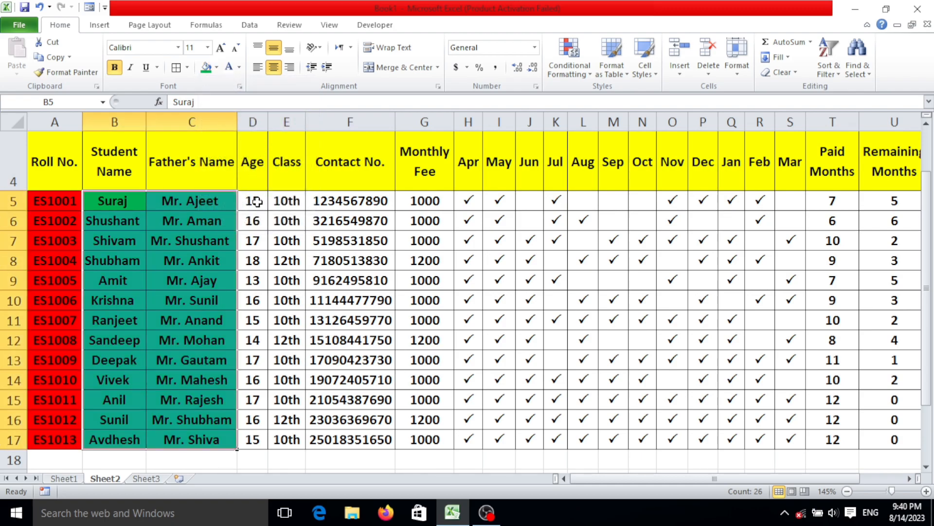
Format the age and class cells D5:E17 with a dark blue fill and white text
left_click_drag(256, 201, 282, 440)
left_click(217, 68)
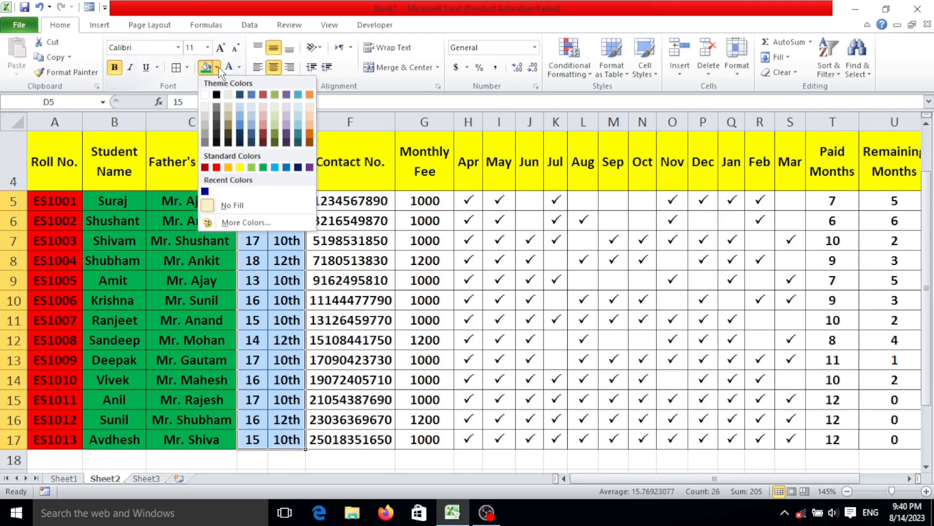
left_click(298, 167)
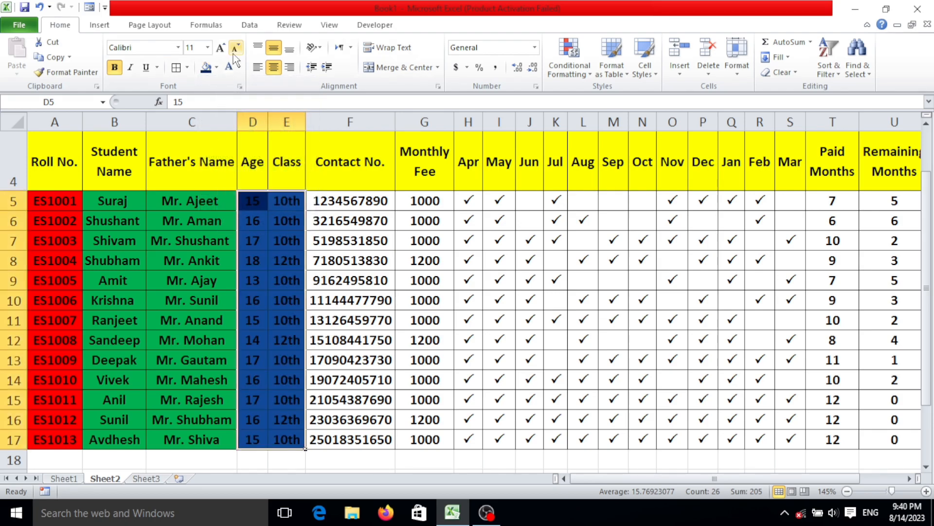
left_click(239, 68)
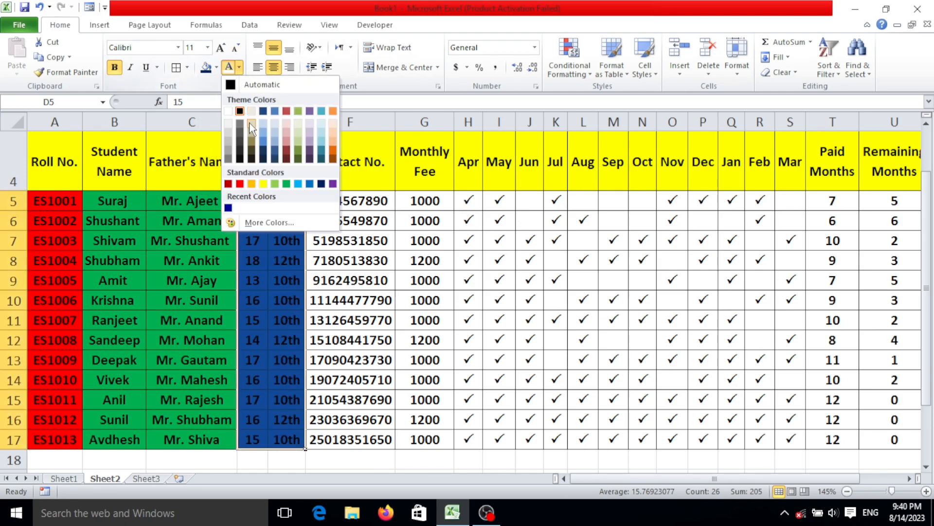
left_click(228, 110)
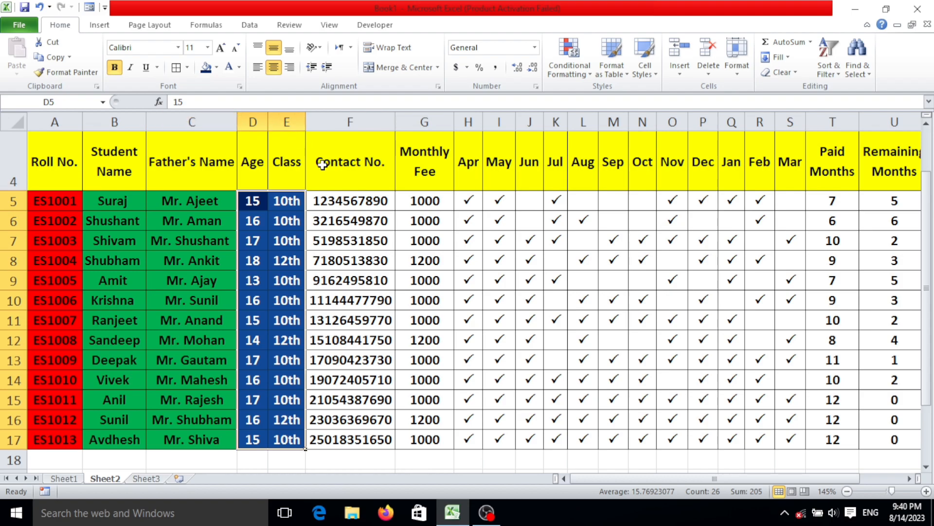
Format the contact number and monthly fee cells F5:G17 with the muted red theme fill and white text
left_click_drag(327, 201, 410, 446)
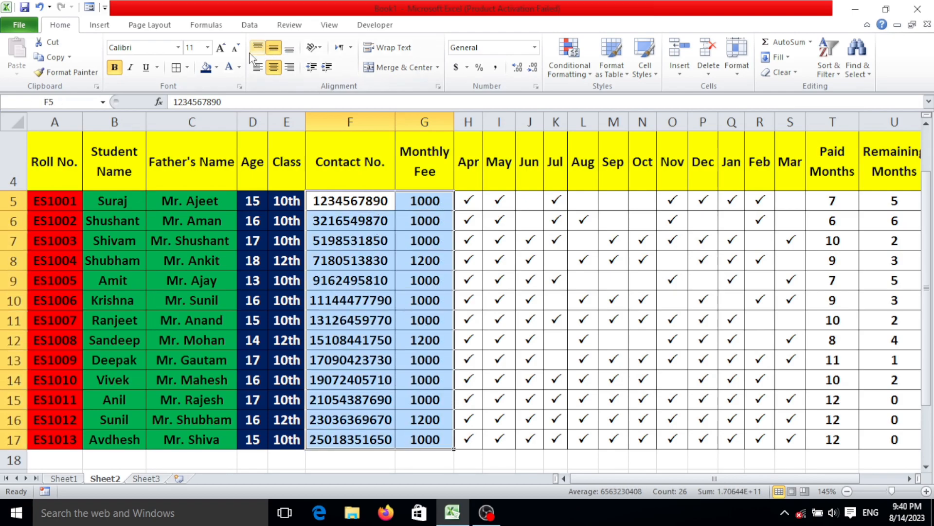
left_click(217, 68)
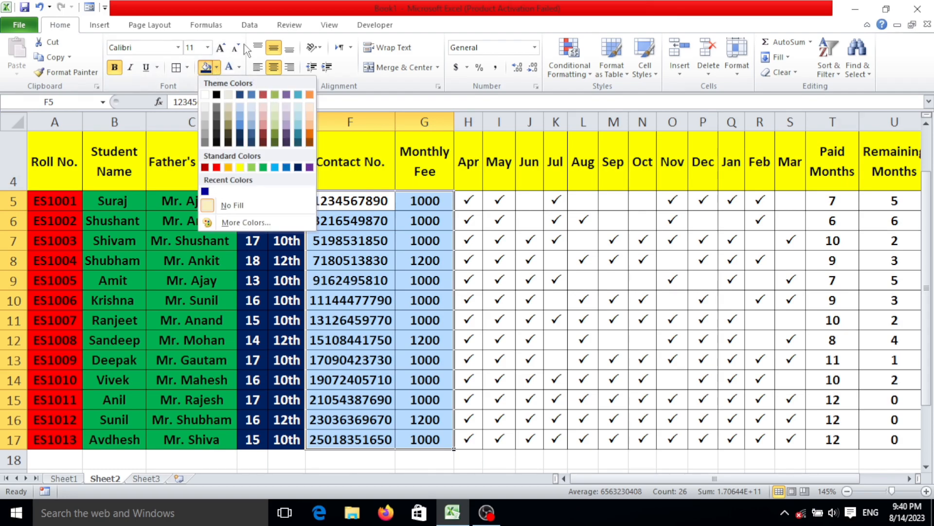
left_click(263, 96)
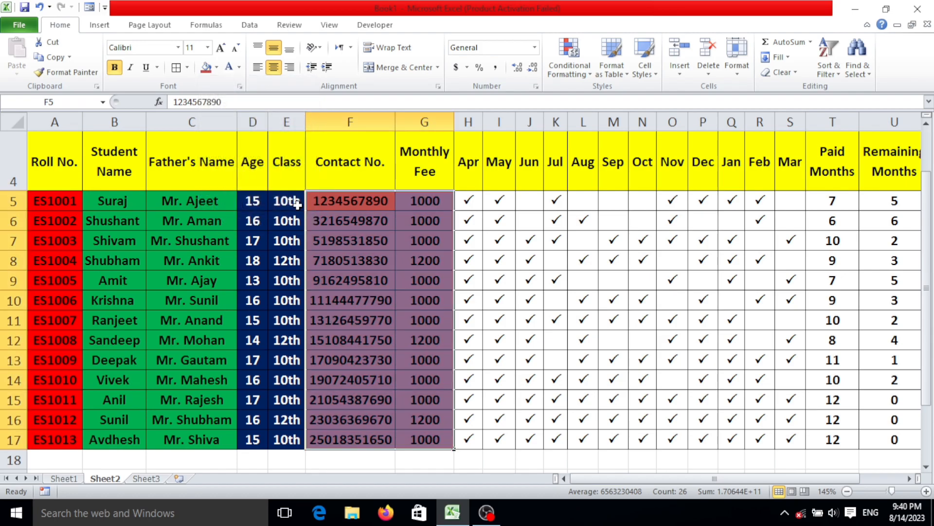
left_click(239, 67)
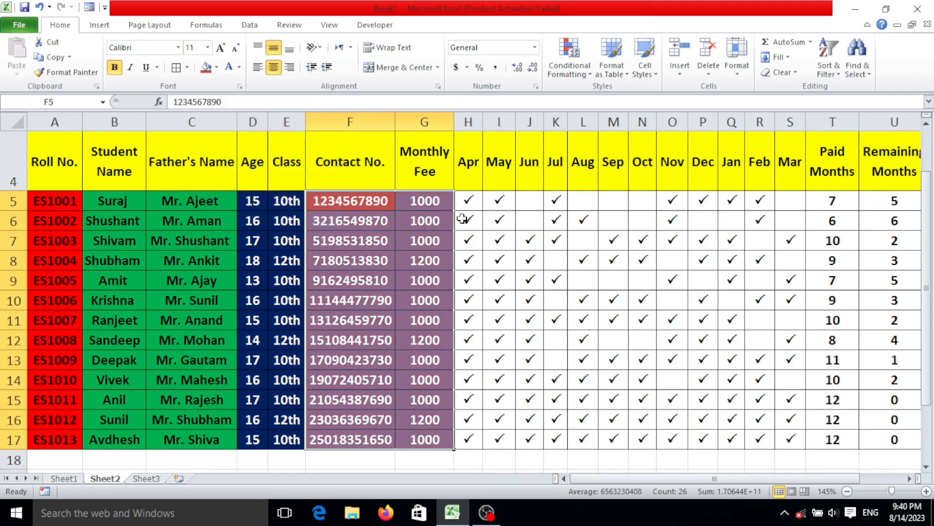
Fill the monthly tick cells H5:S17 from April to March with a light aqua theme color
left_click_drag(470, 202, 783, 435)
scroll(684, 334, "up", 1)
scroll(326, 74, "down", 1)
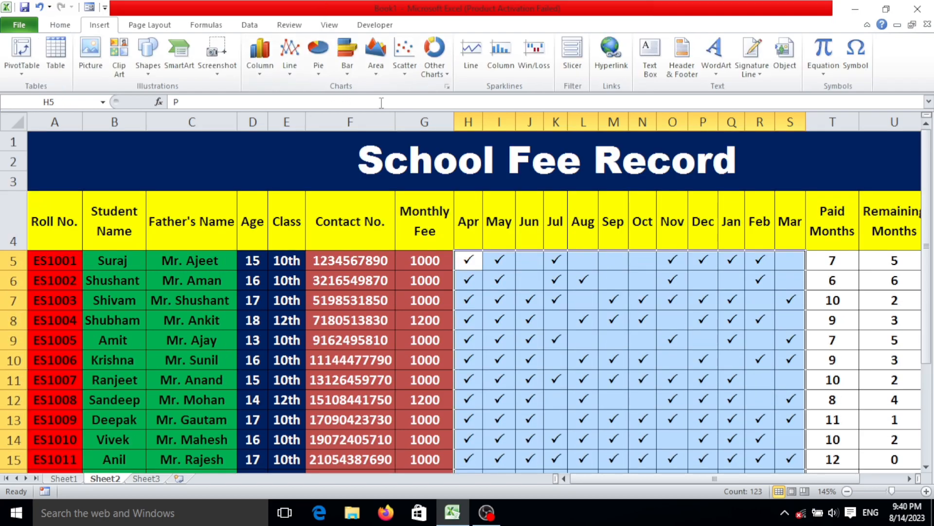
scroll(608, 317, "down", 2)
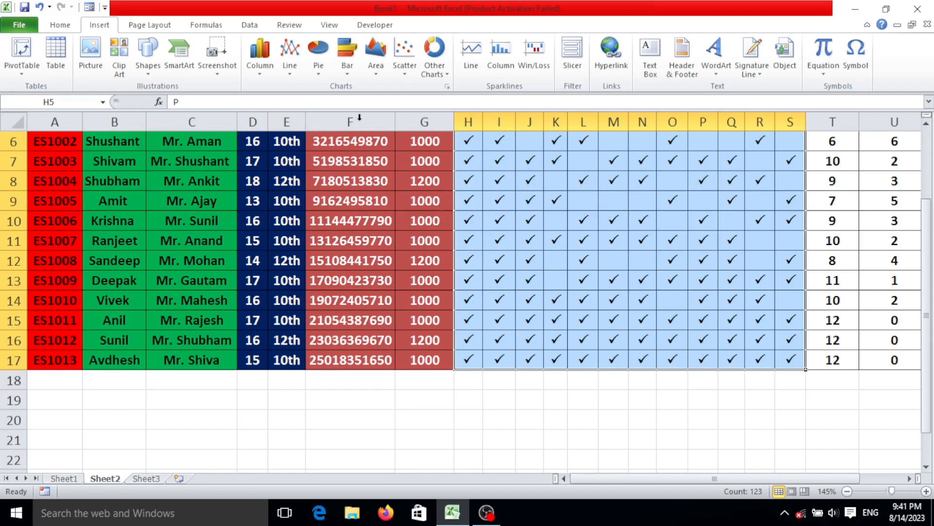
left_click(59, 24)
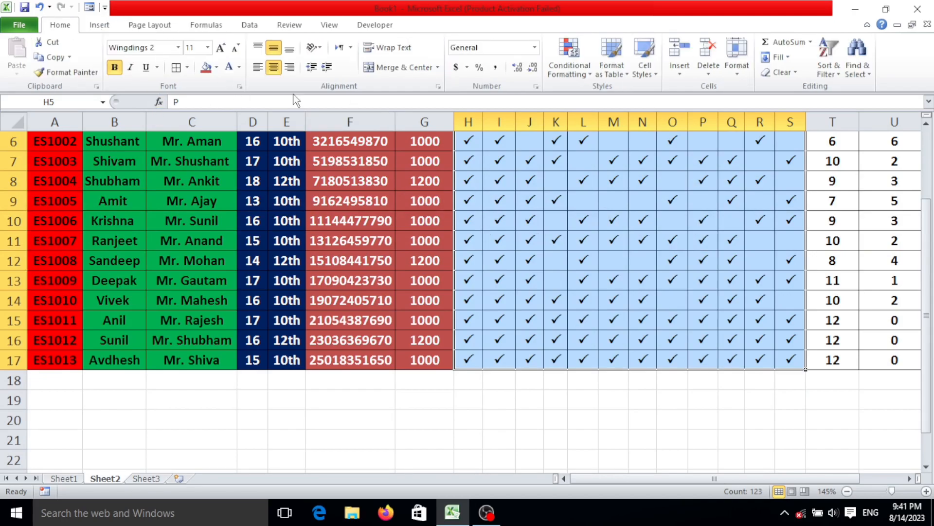
scroll(495, 192, "up", 2)
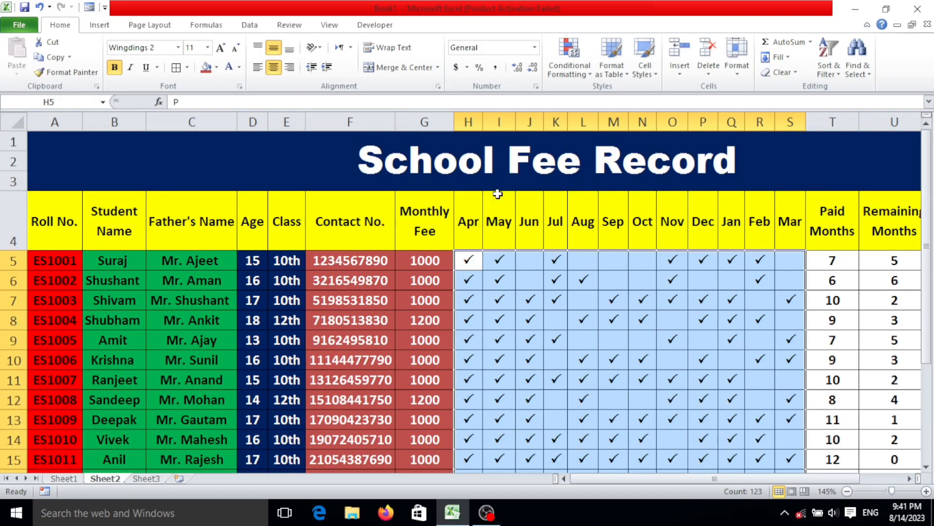
left_click(217, 66)
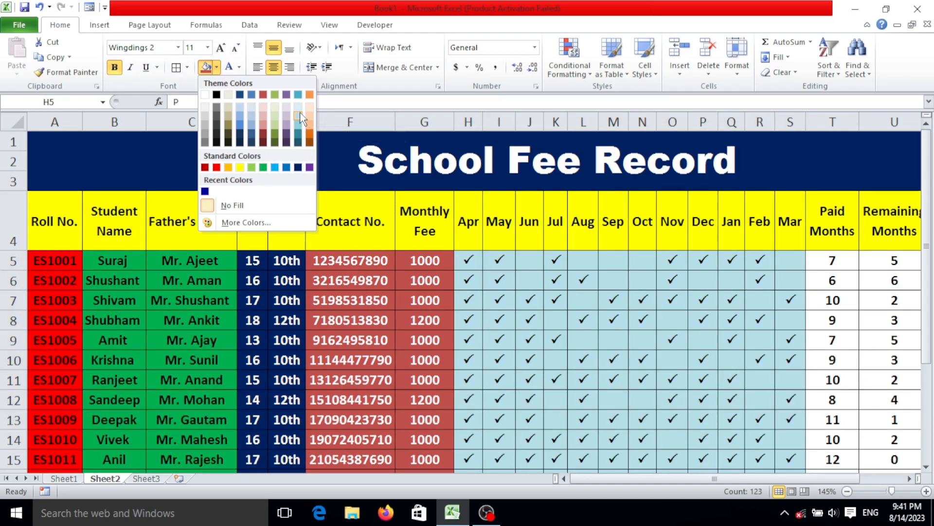
left_click(299, 121)
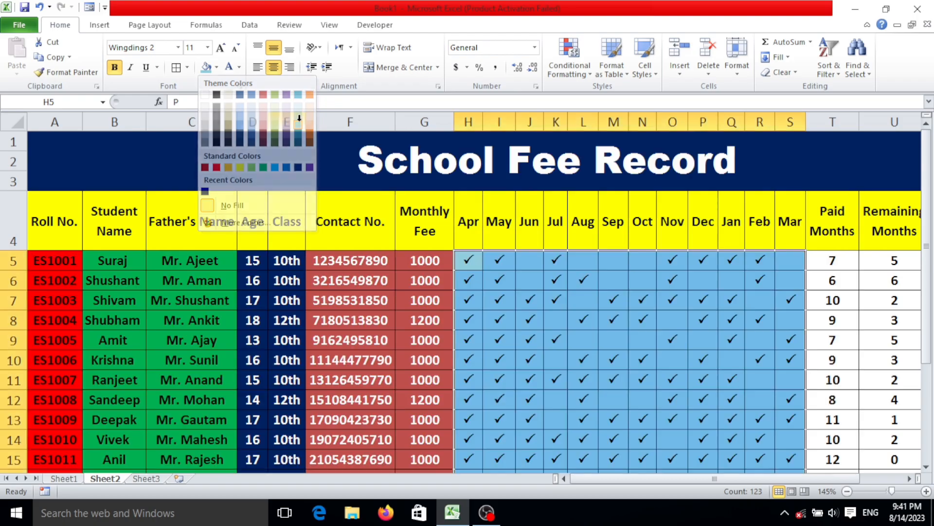
Fill the Paid Months and Remaining Months cells T5:U17 with the standard red color
left_click_drag(730, 479, 785, 481)
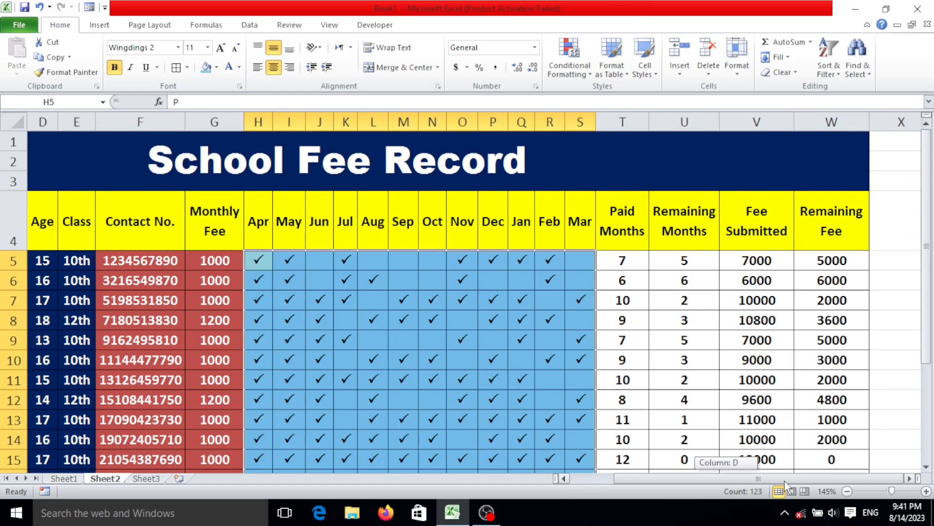
left_click_drag(618, 231, 668, 234)
left_click_drag(631, 260, 688, 438)
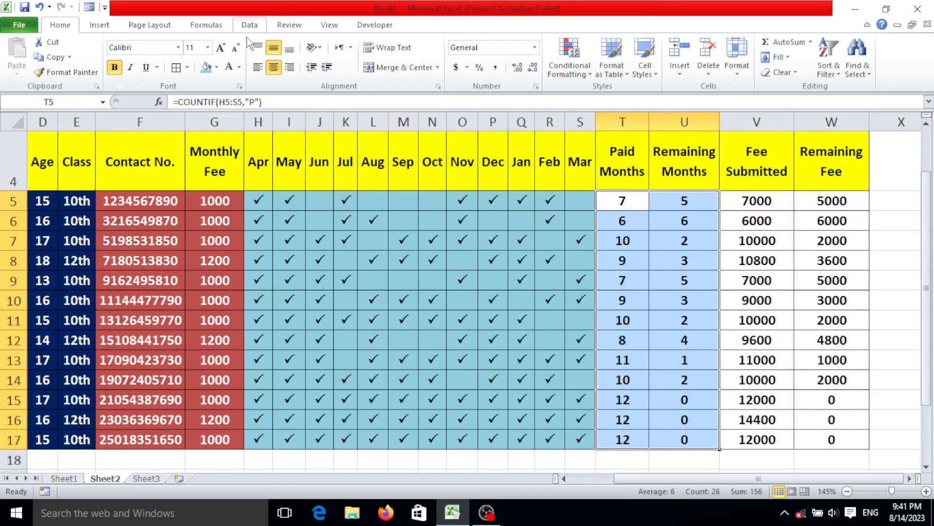
left_click(217, 67)
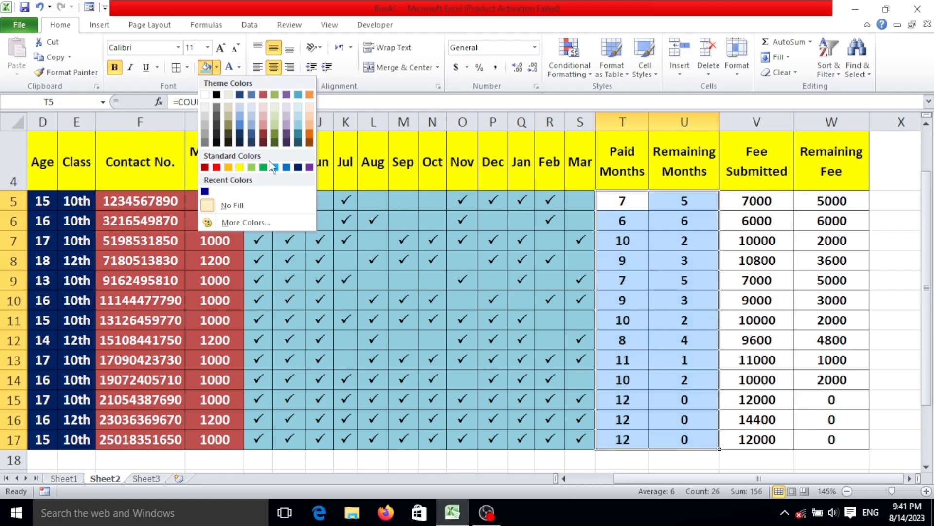
left_click(217, 167)
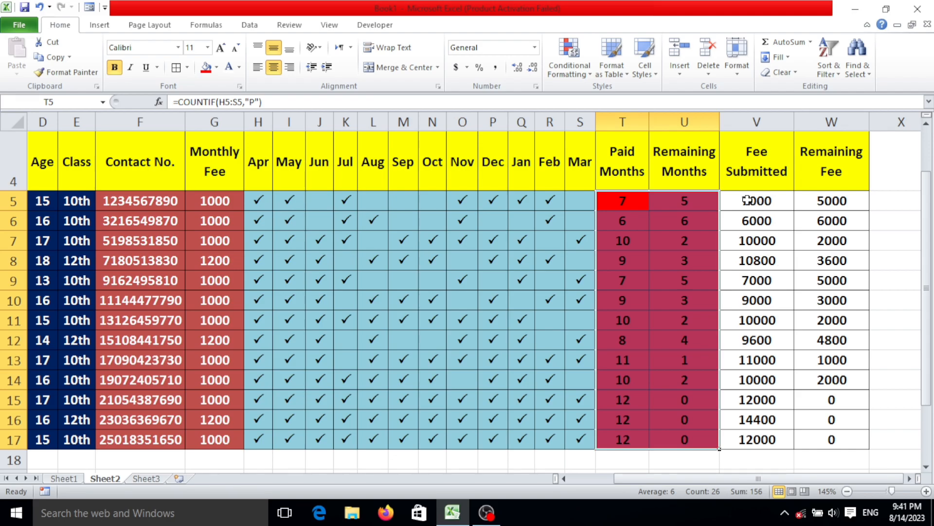
Fill the Fee Submitted and Remaining Fee cells V5:W17 with the standard green color
left_click_drag(748, 200, 823, 435)
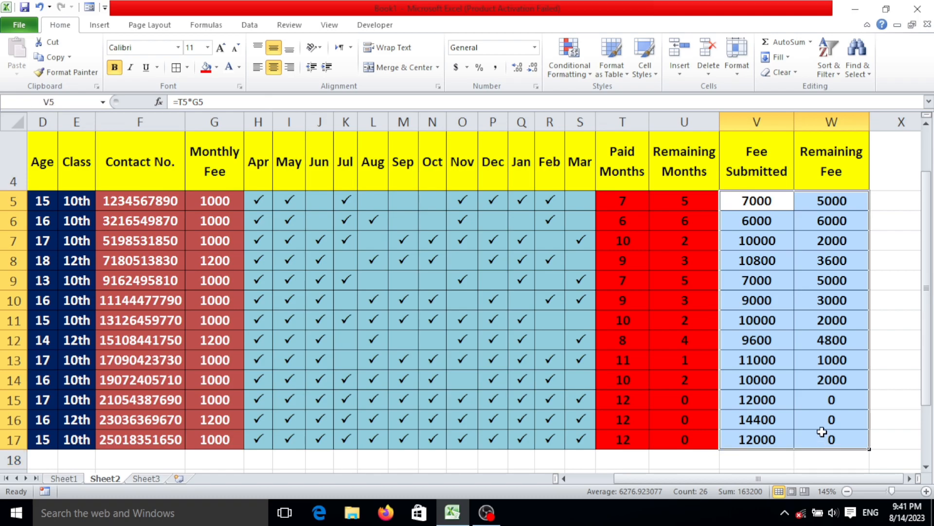
left_click(217, 70)
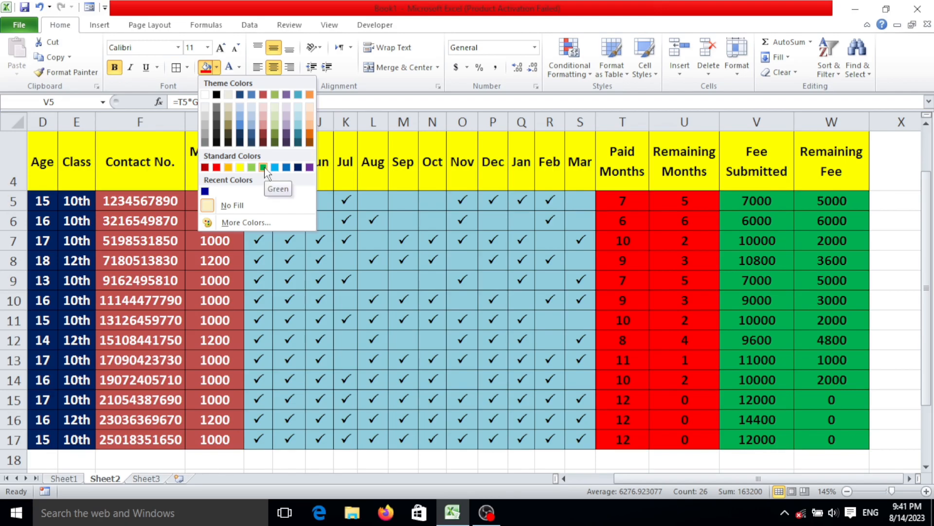
left_click(264, 168)
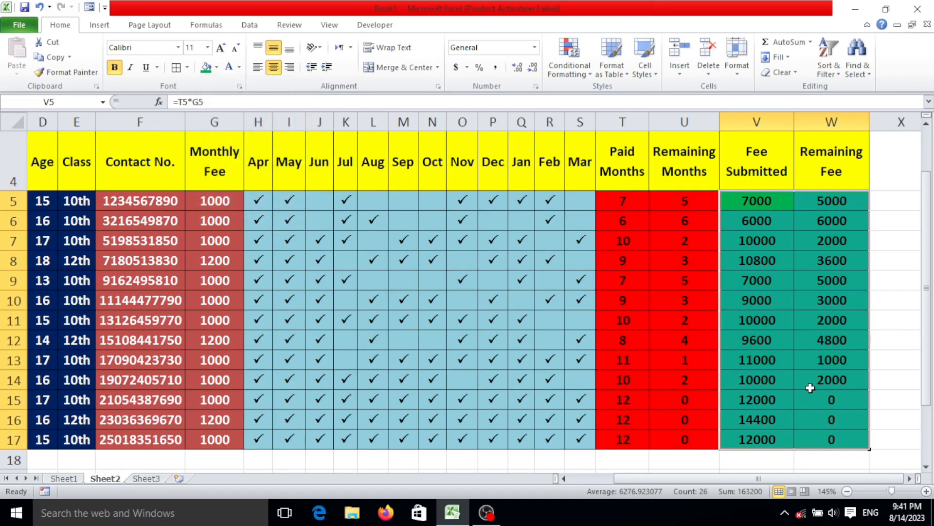
scroll(808, 343, "up", 1)
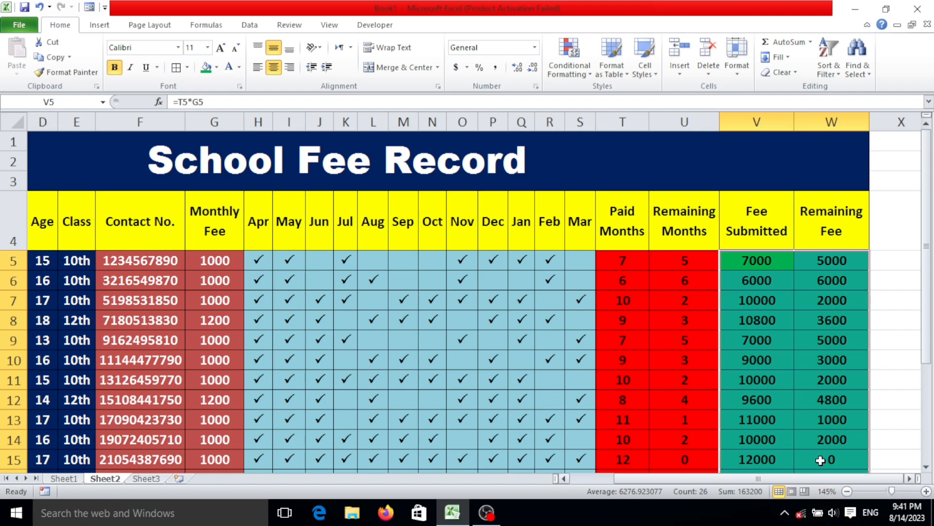
left_click(849, 414)
left_click_drag(823, 479, 690, 489)
scroll(512, 304, "down", 2)
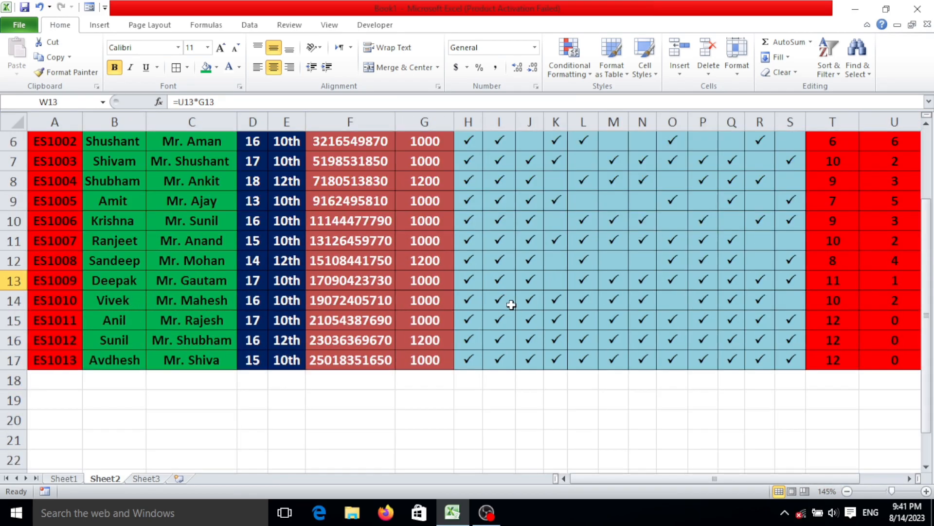
scroll(511, 304, "up", 2)
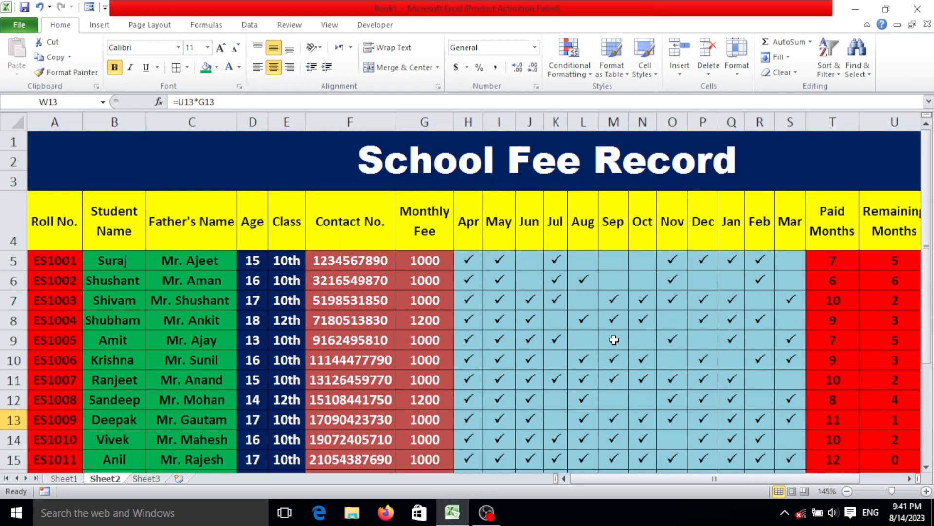
scroll(613, 341, "down", 2)
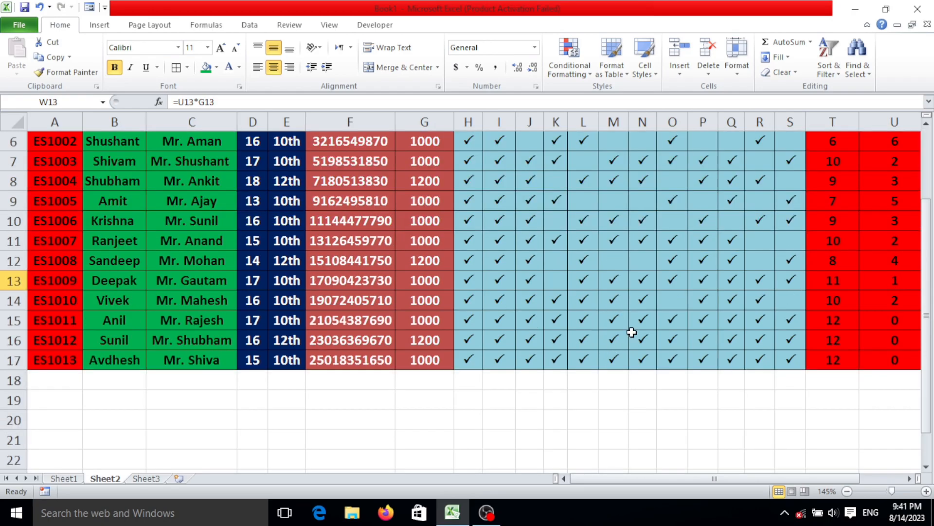
scroll(630, 330, "up", 2)
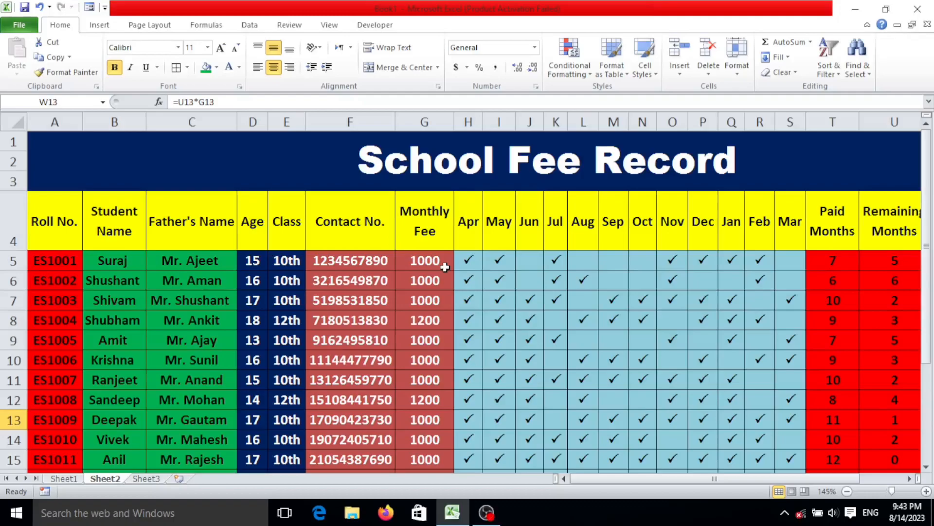